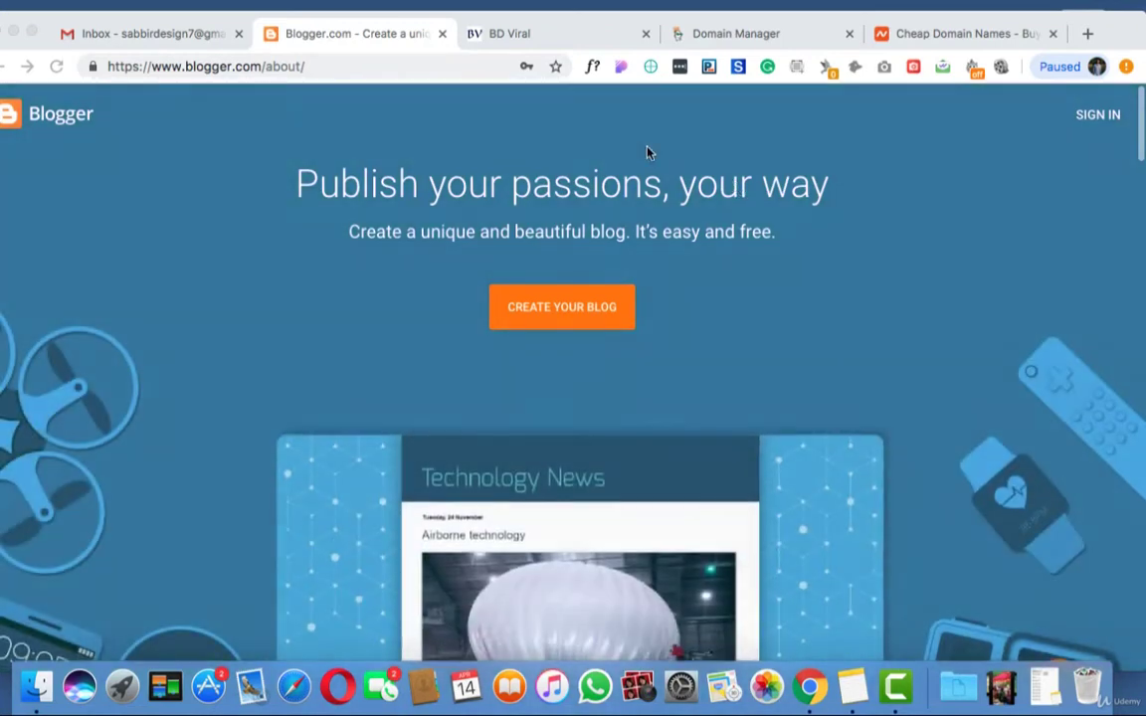
# Examine the BD Viral website's home page from its header and post list down to the footer.
pyautogui.click(545, 33)
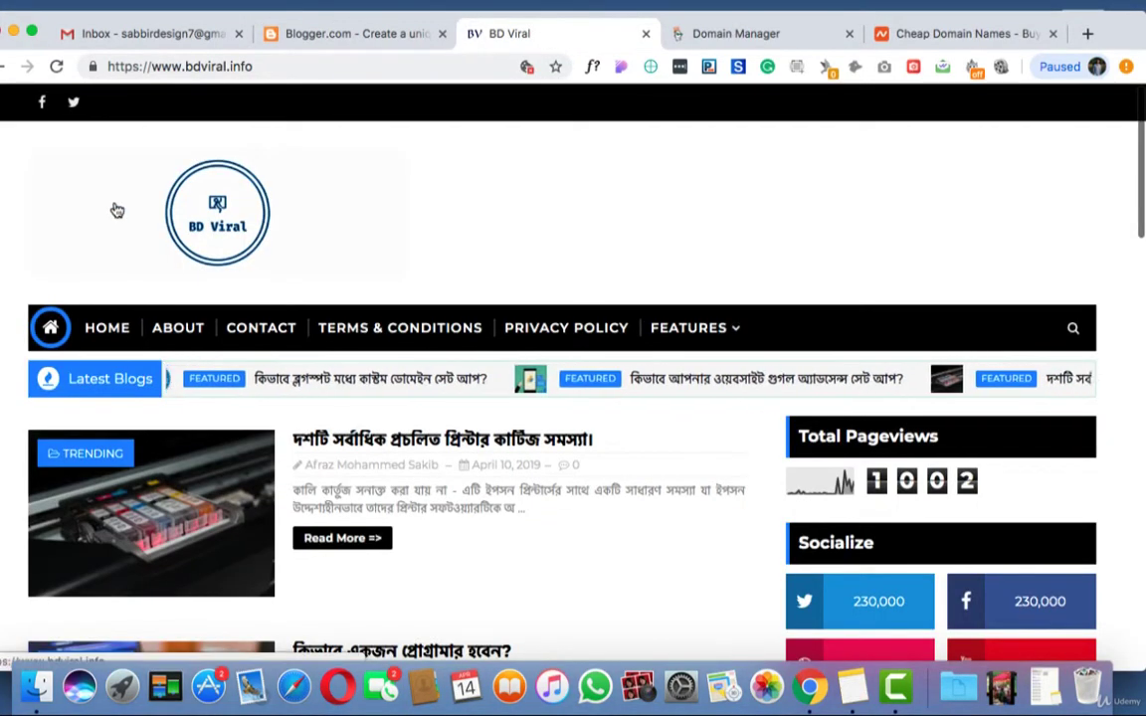
pyautogui.scroll(-3, 117, 210)
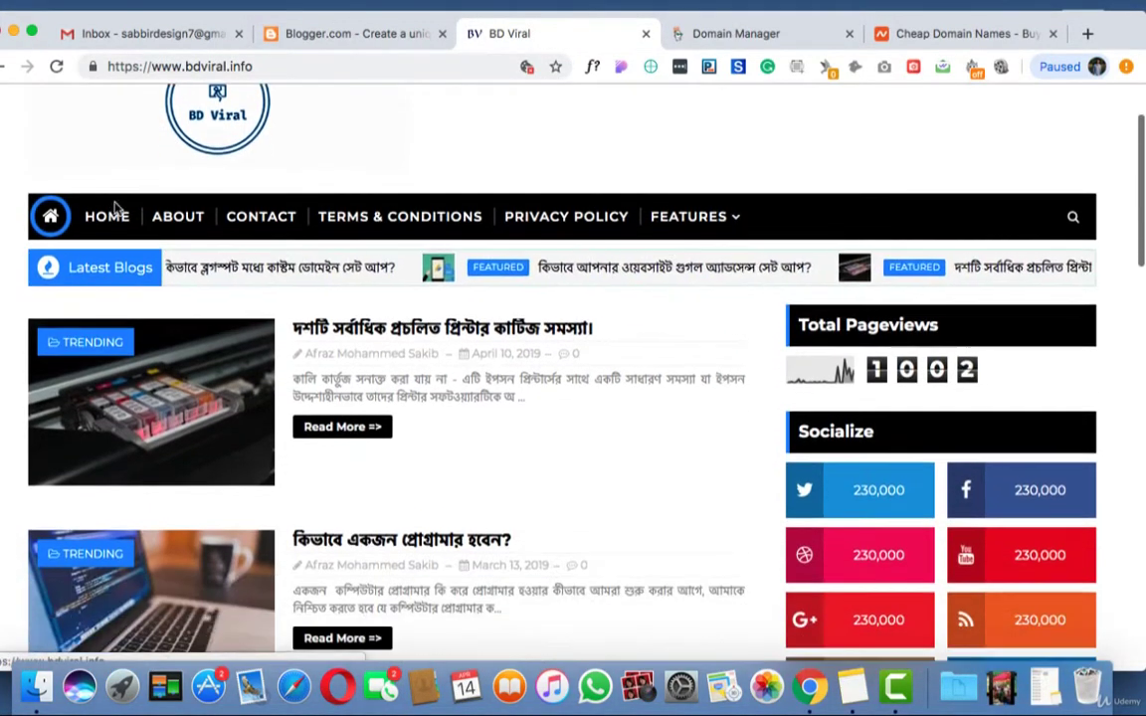
pyautogui.scroll(-9, 116, 210)
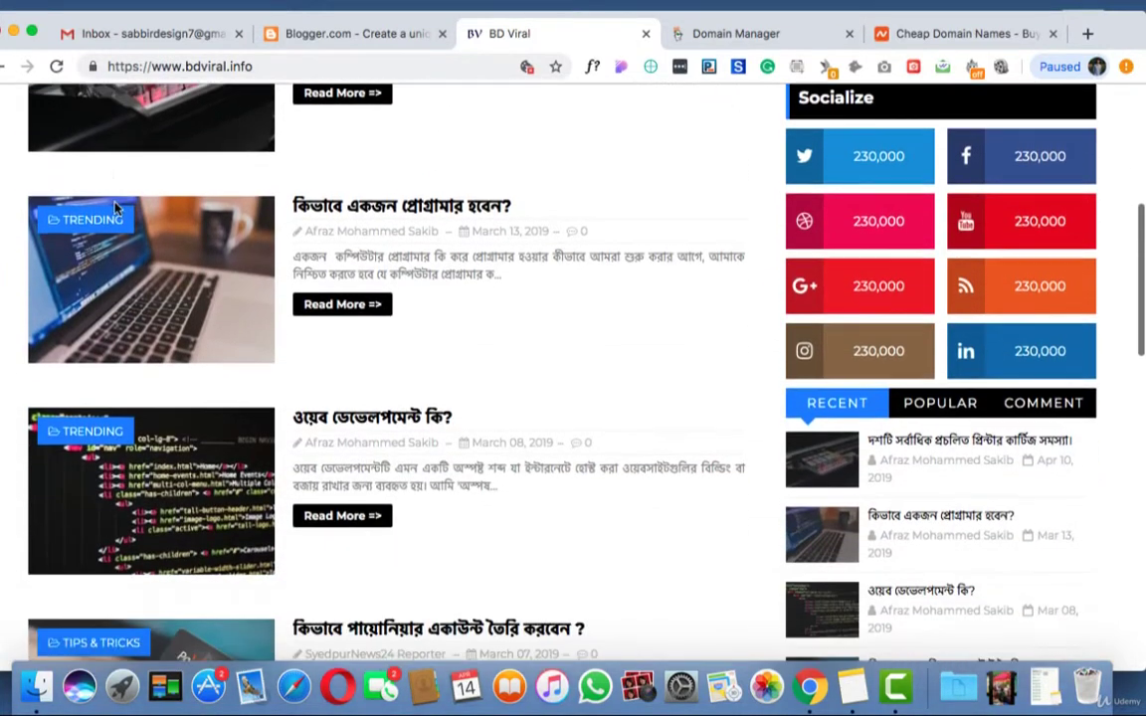
pyautogui.scroll(-6, 115, 207)
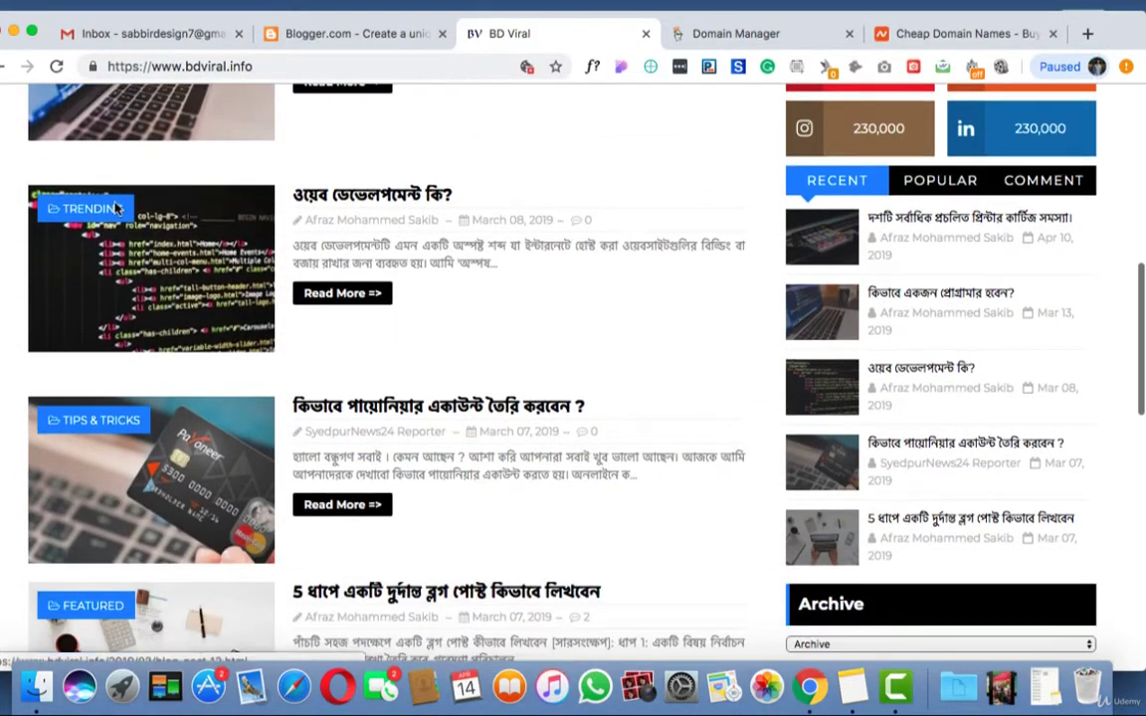
pyautogui.scroll(-7, 116, 209)
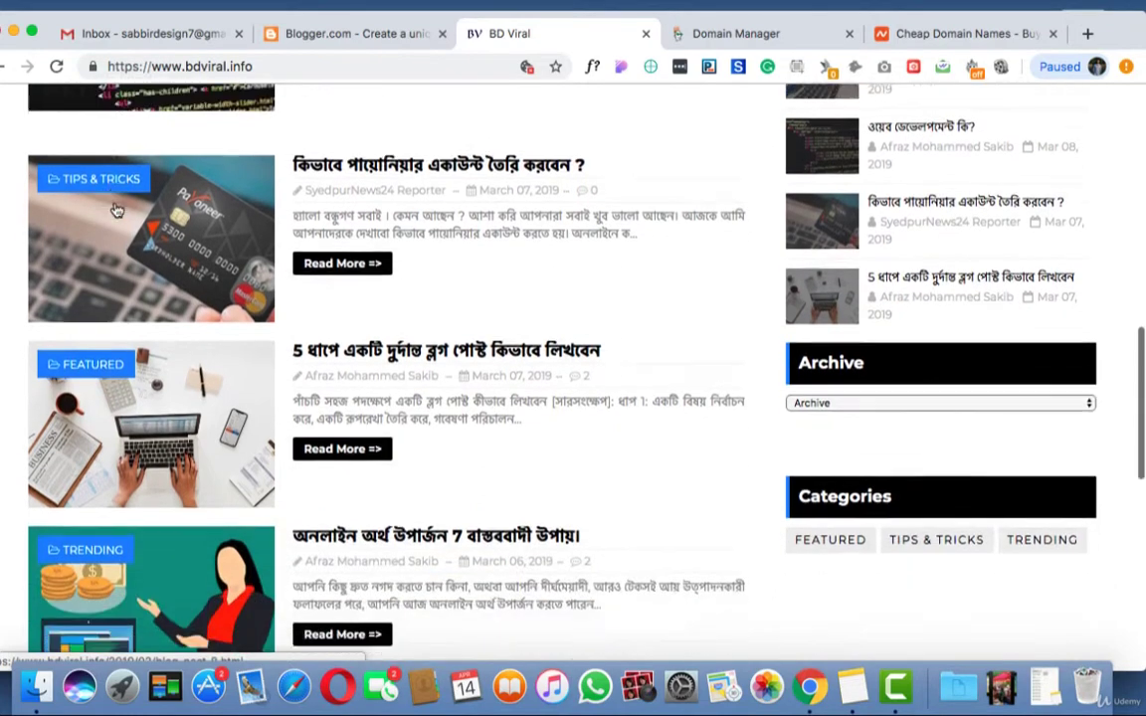
pyautogui.scroll(-12, 116, 210)
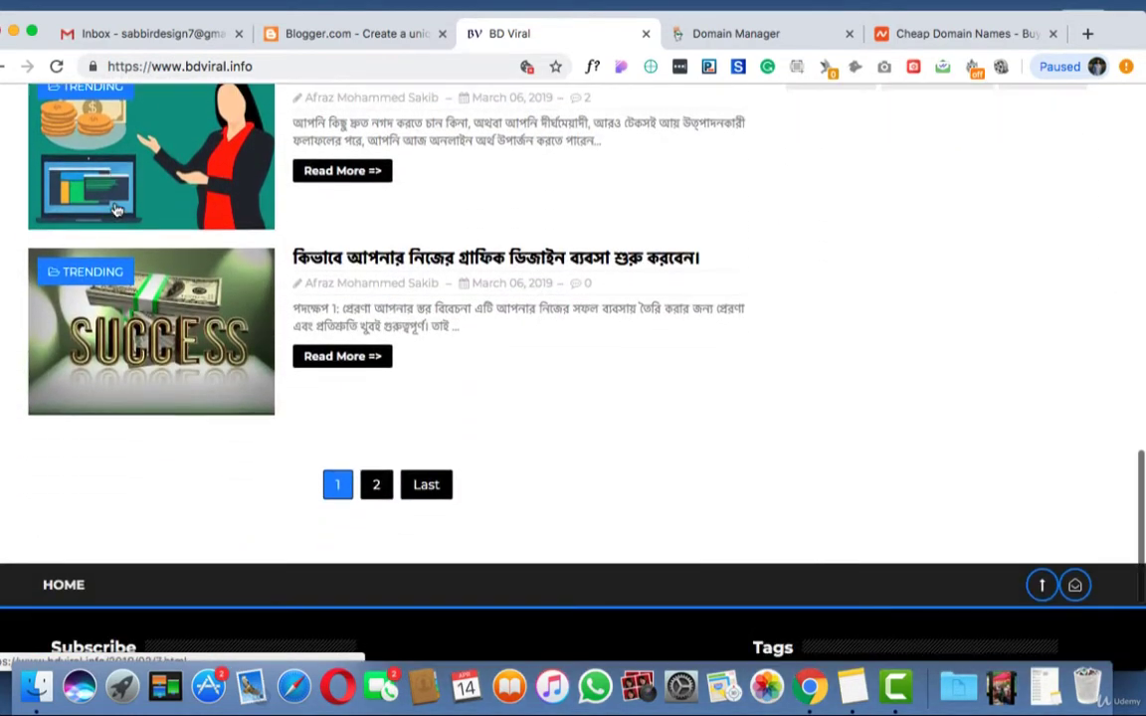
pyautogui.scroll(-6, 115, 209)
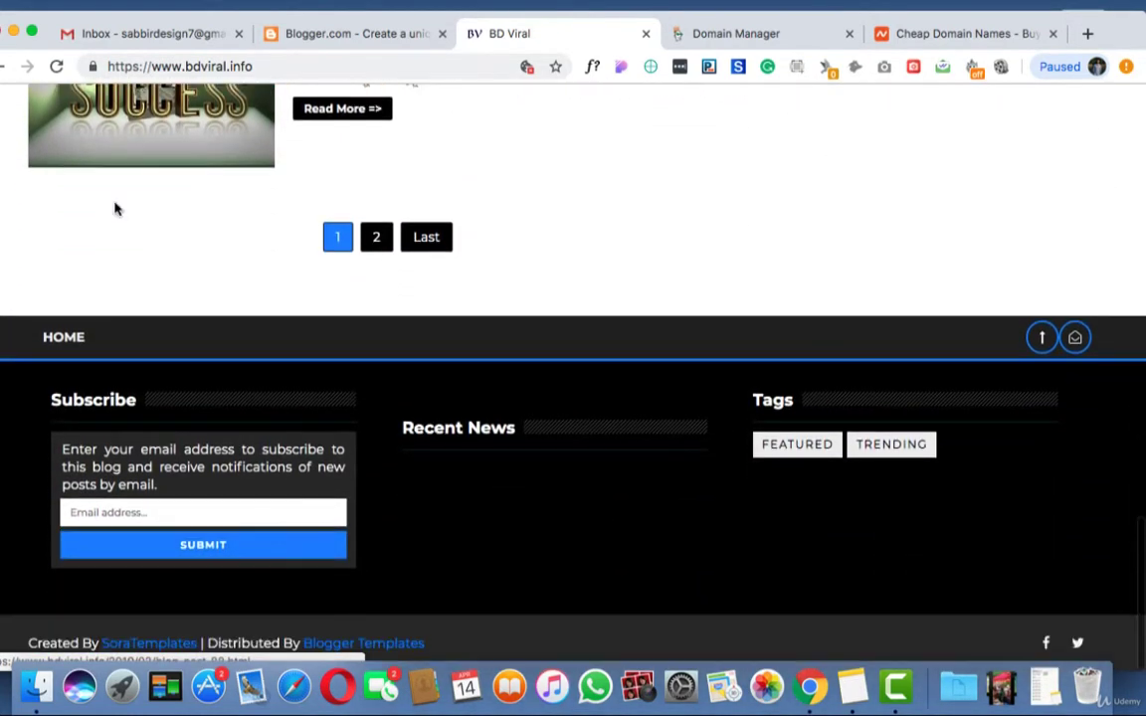
pyautogui.scroll(9, 115, 209)
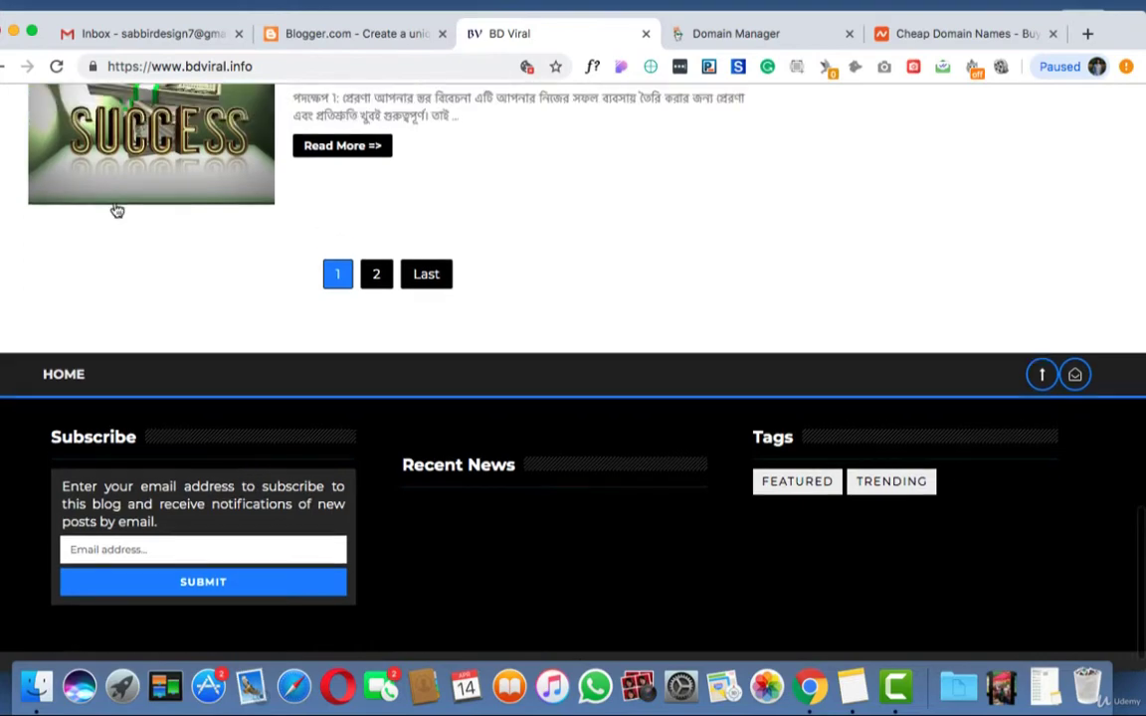
pyautogui.scroll(15, 115, 209)
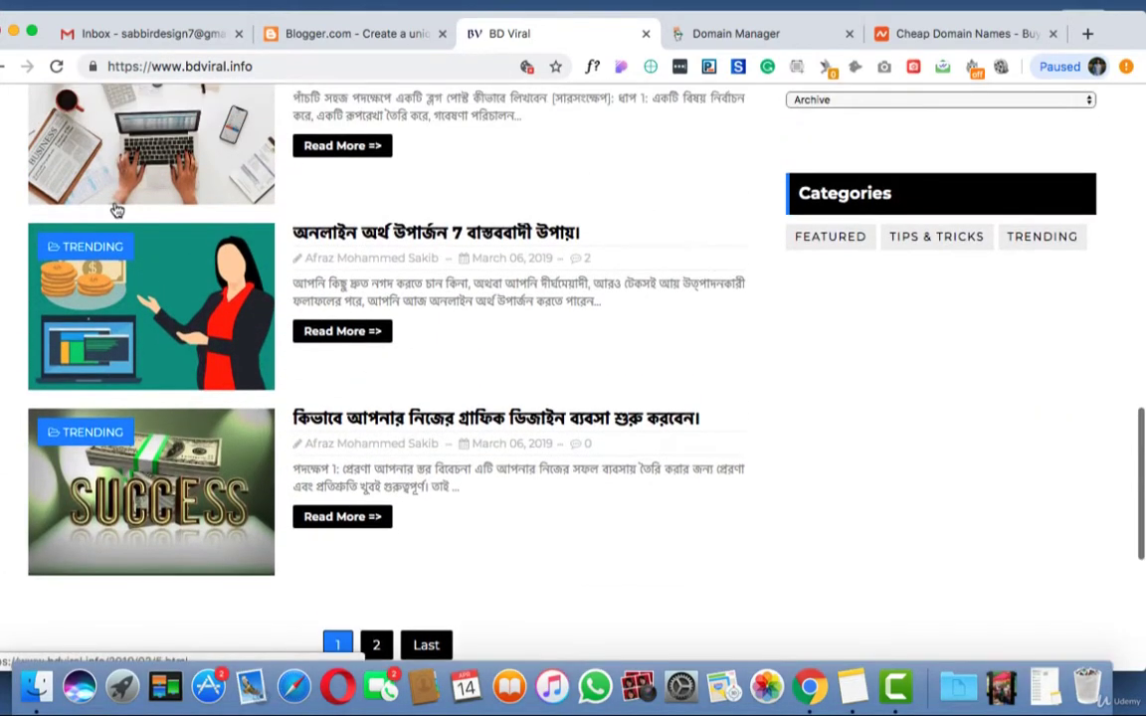
pyautogui.scroll(20, 115, 208)
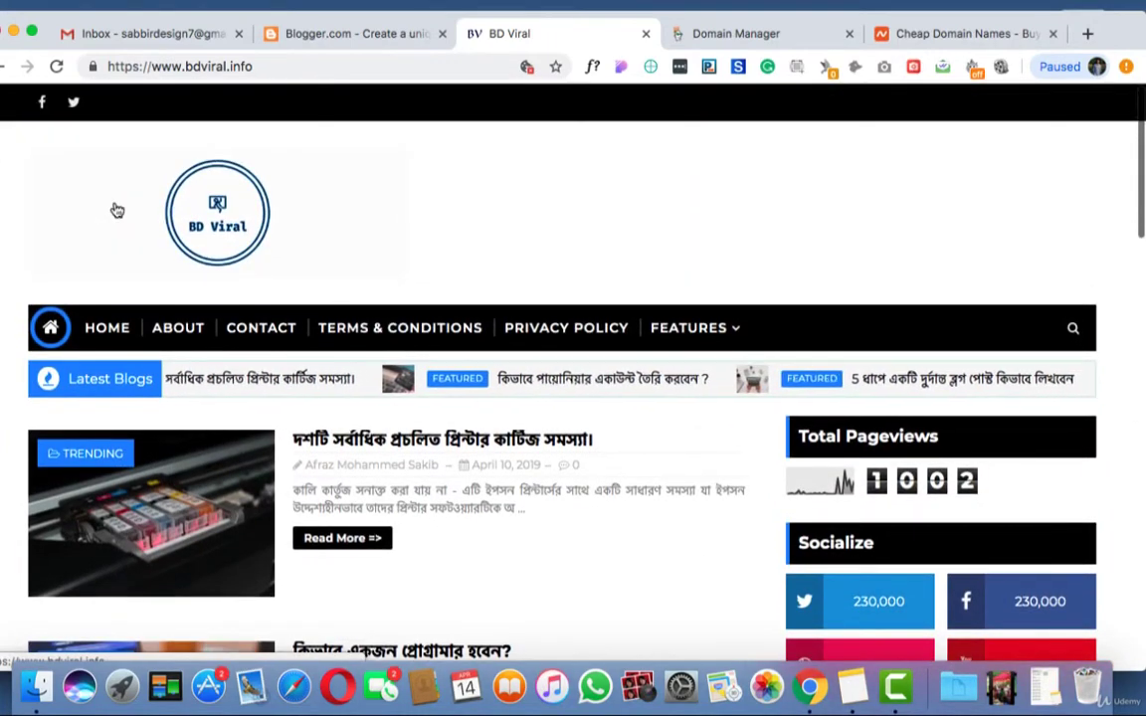
# Start a new blog on Blogger using the existing Google account and title it Syedpurnews24.
pyautogui.click(323, 36)
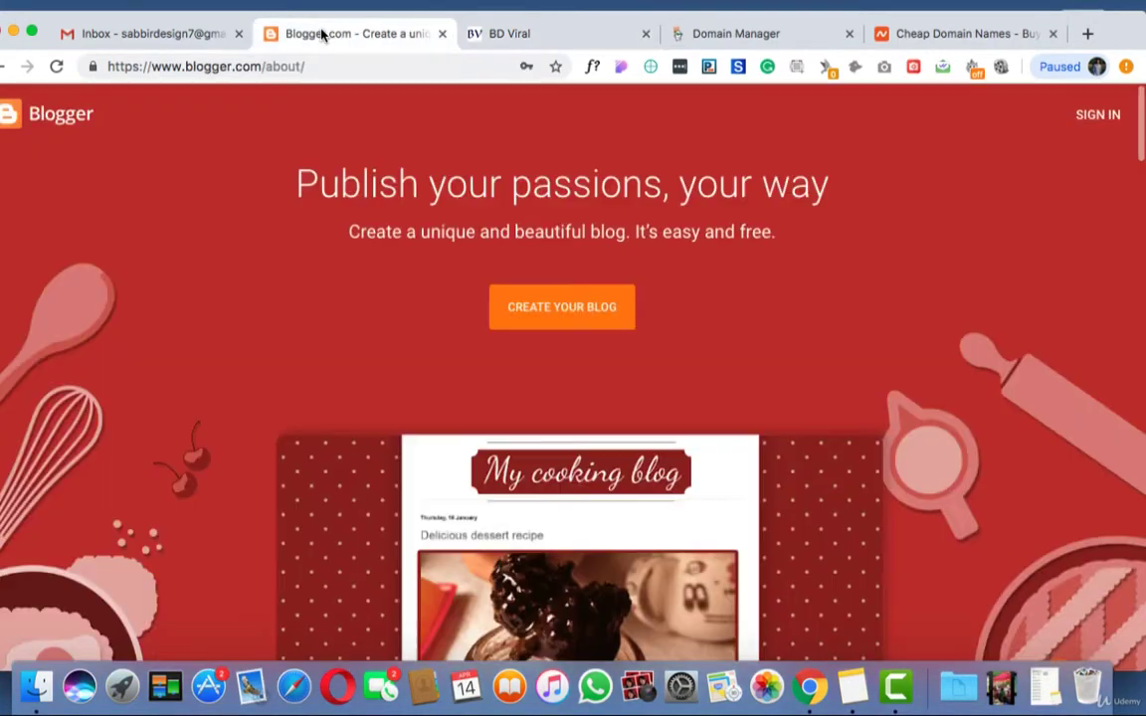
pyautogui.click(548, 315)
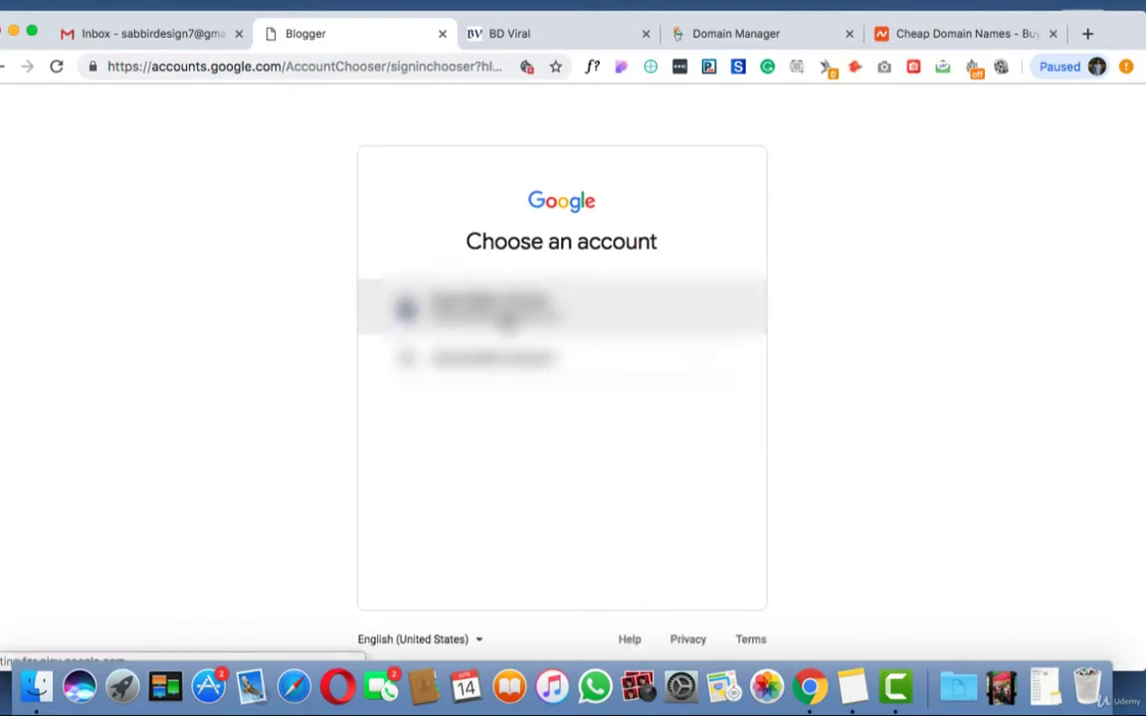
pyautogui.click(506, 319)
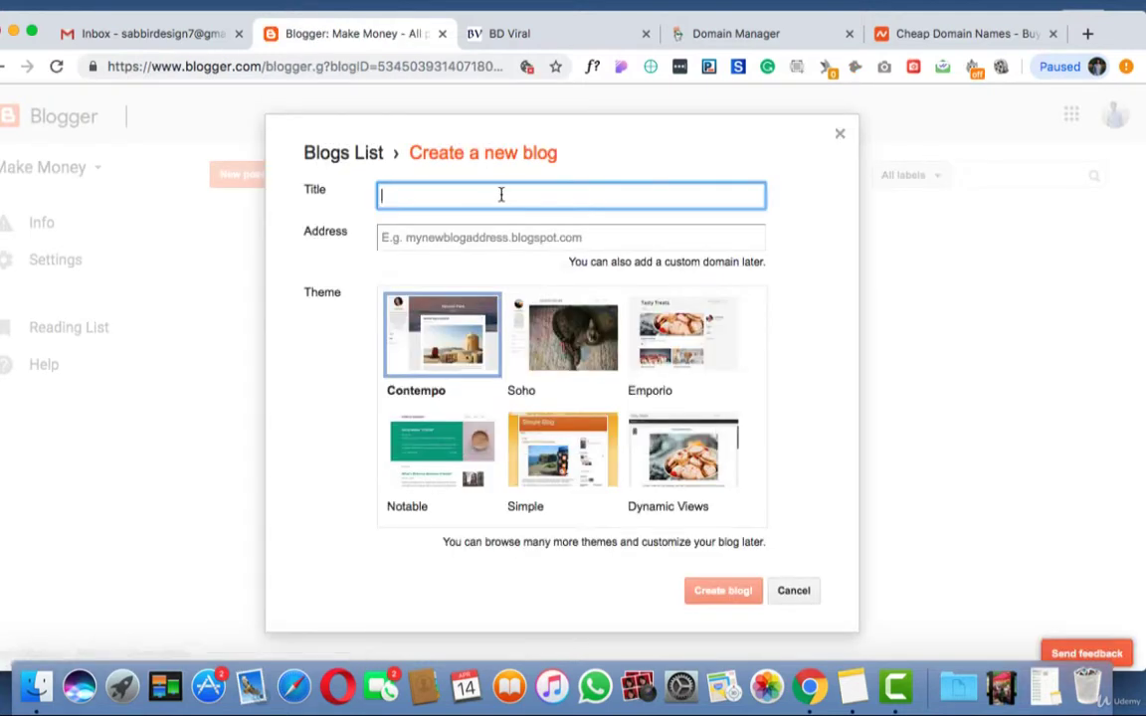
pyautogui.write('Syedpurnews24')
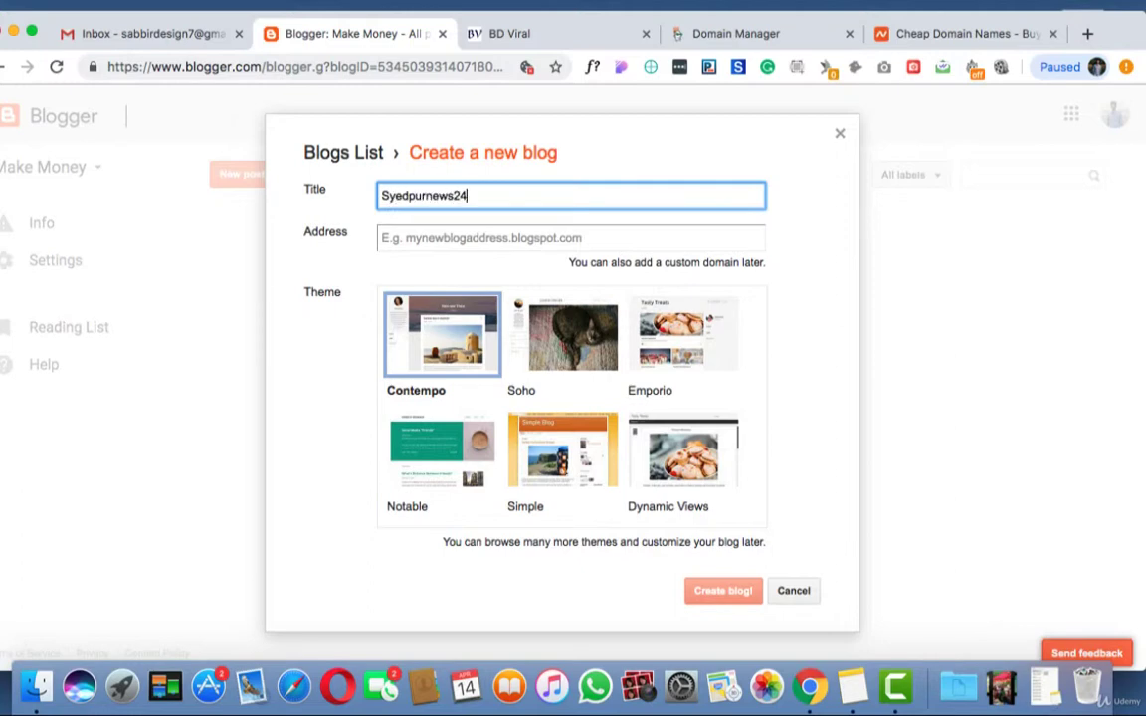
# Set the new blog's address to Syedpurhotnews24.blogspot.com.
pyautogui.click(508, 234)
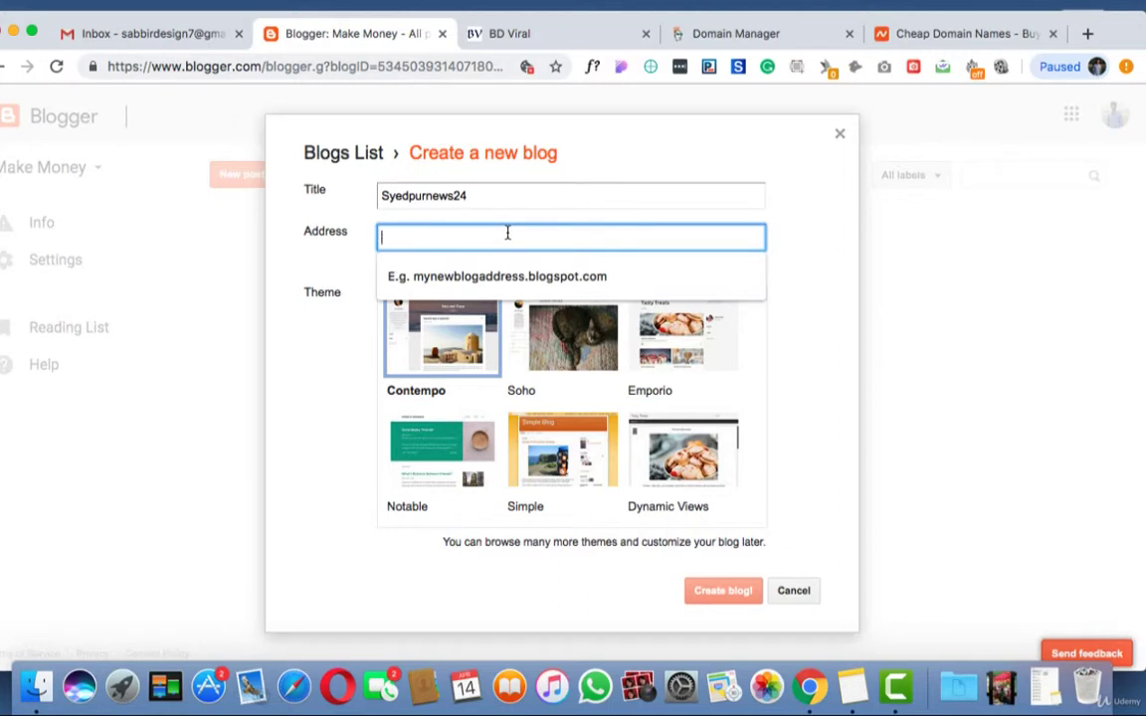
pyautogui.write('S')
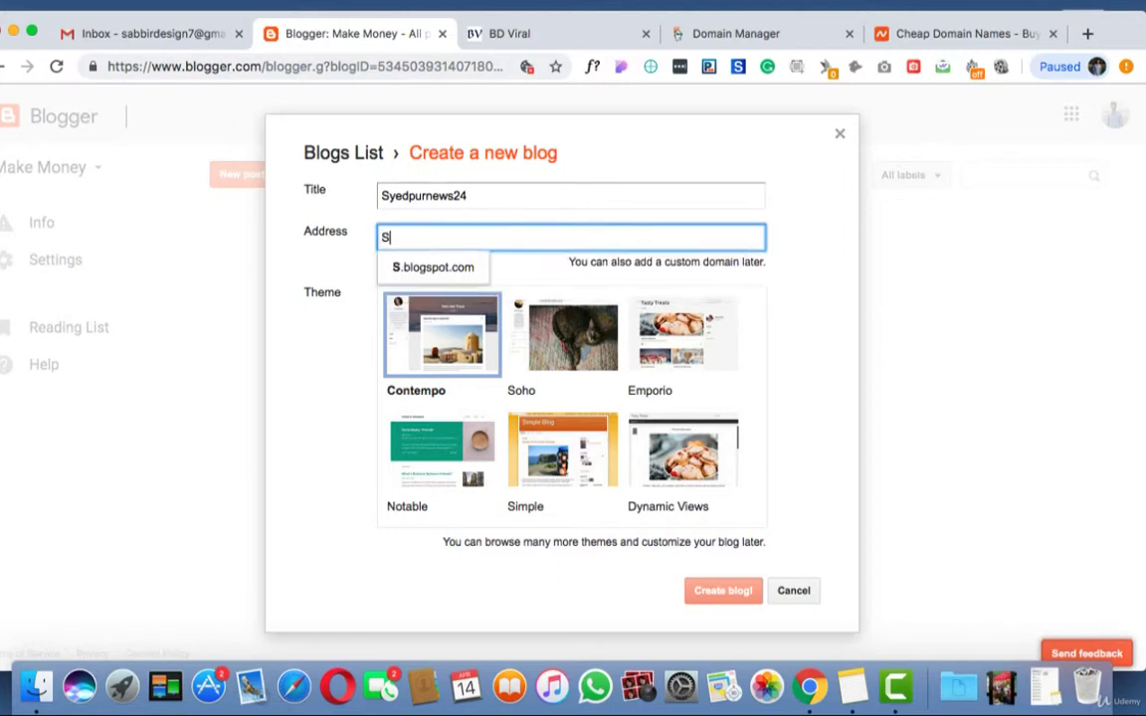
pyautogui.write('yedpurh')
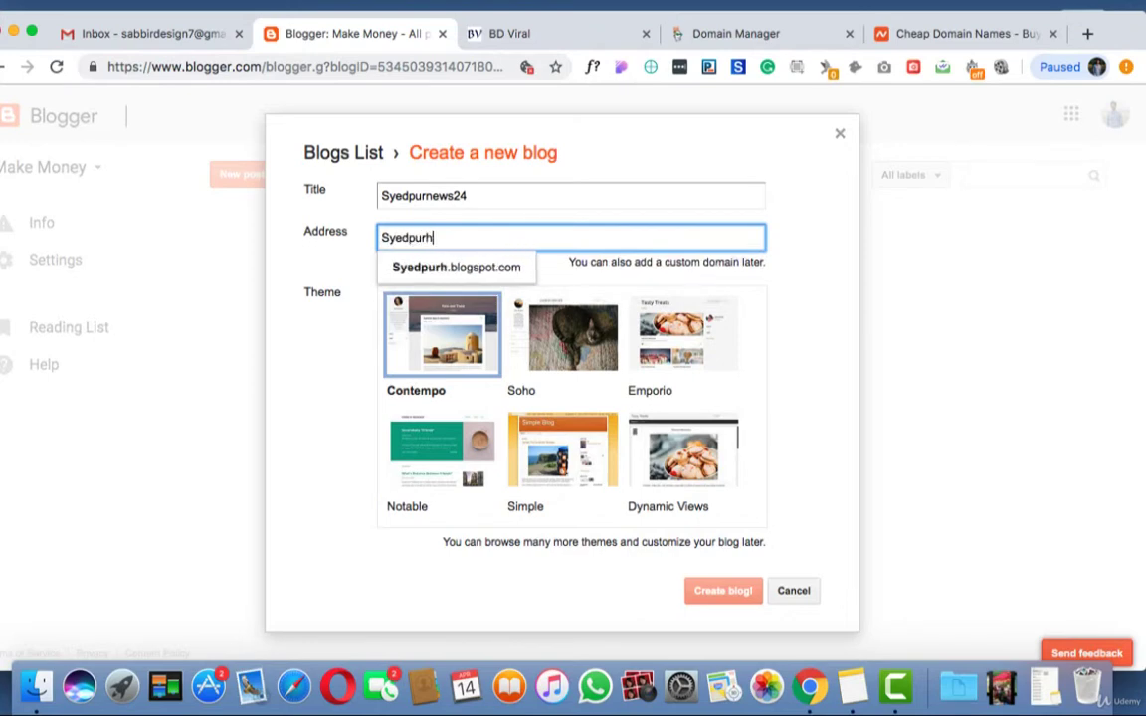
pyautogui.write('otnews24')
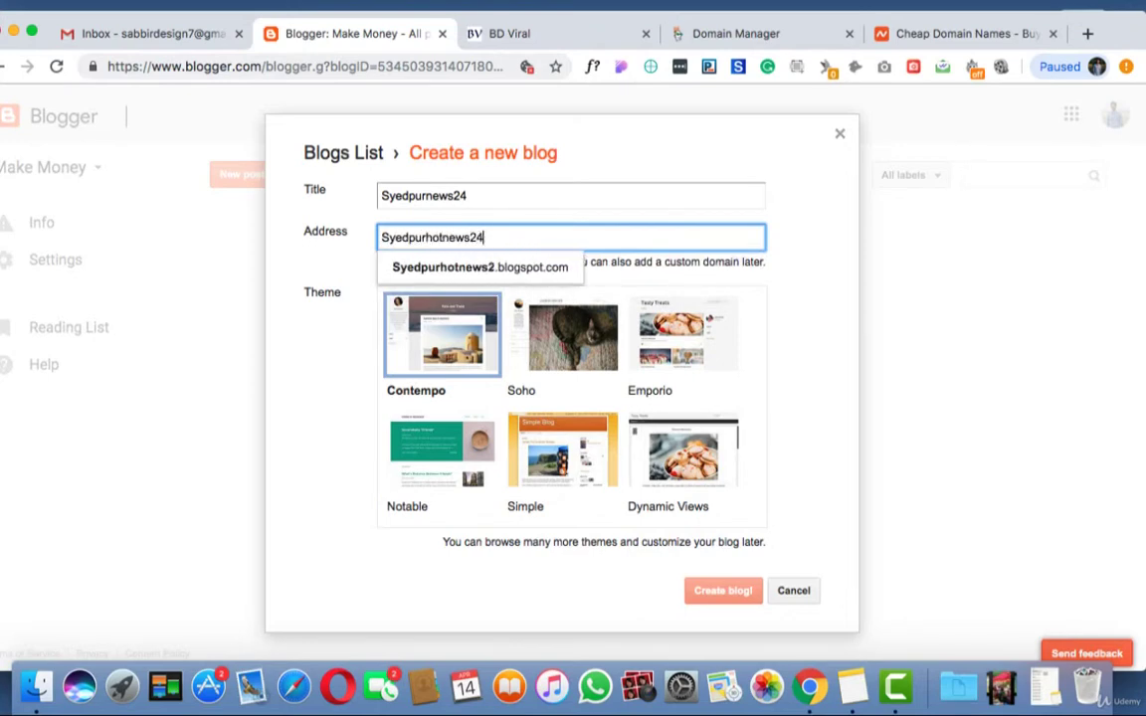
pyautogui.click(517, 271)
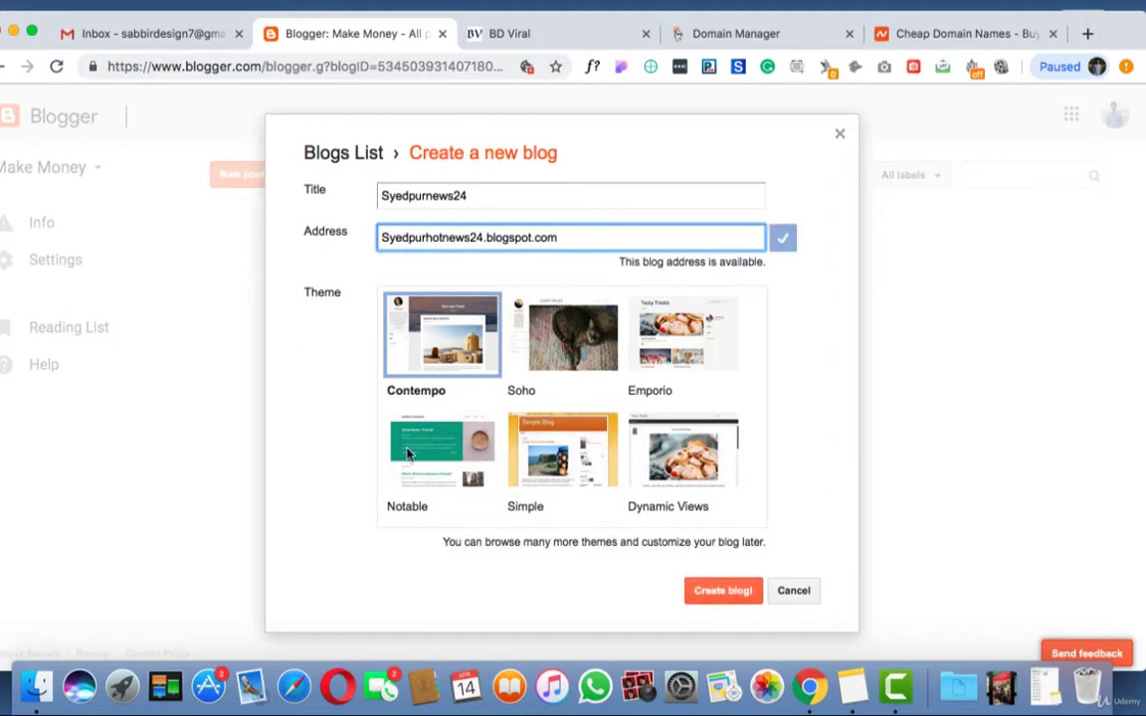
# Choose the Simple theme and create the blog.
pyautogui.click(787, 356)
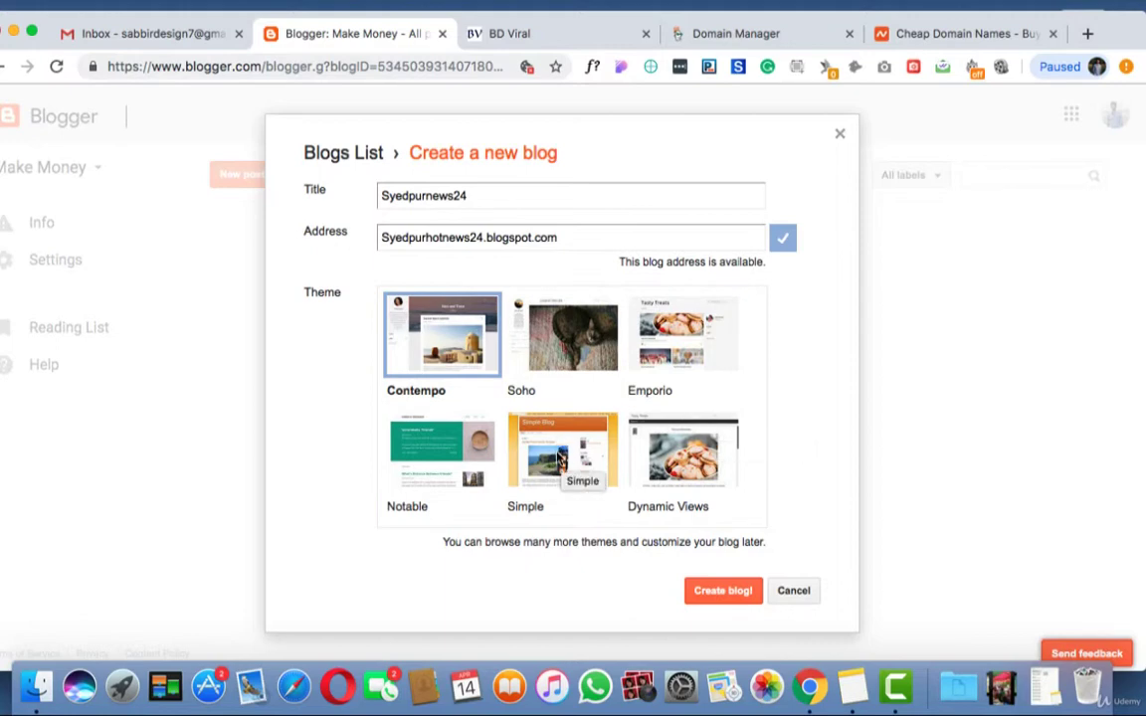
pyautogui.click(559, 449)
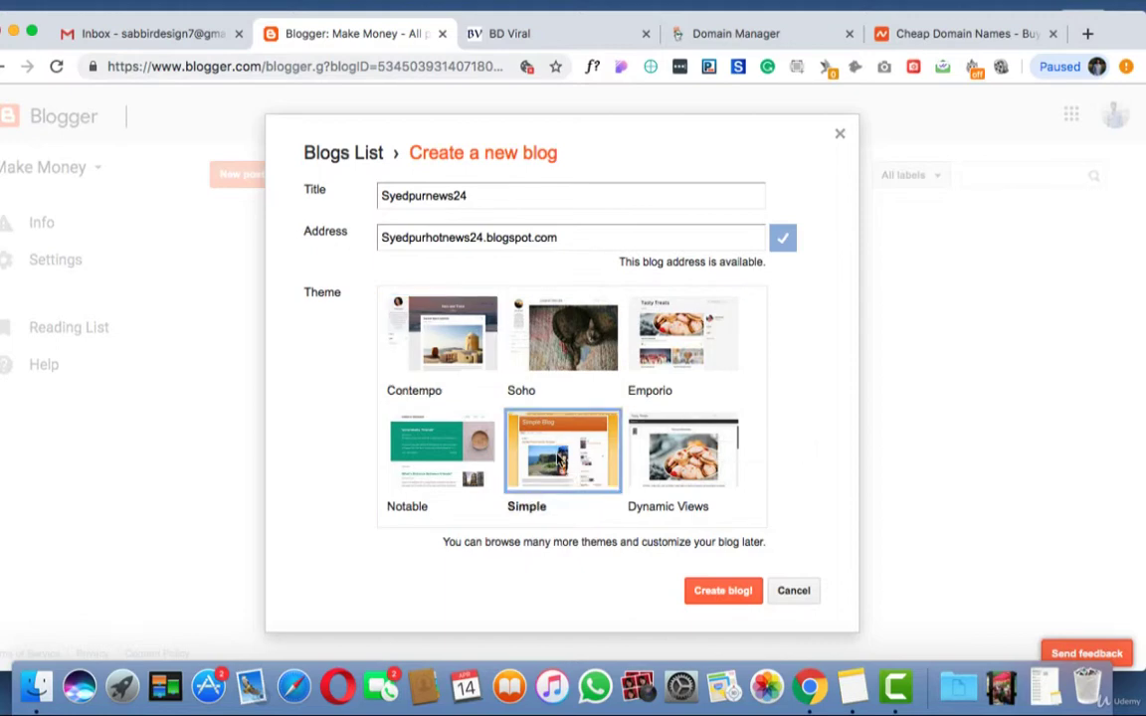
pyautogui.click(712, 595)
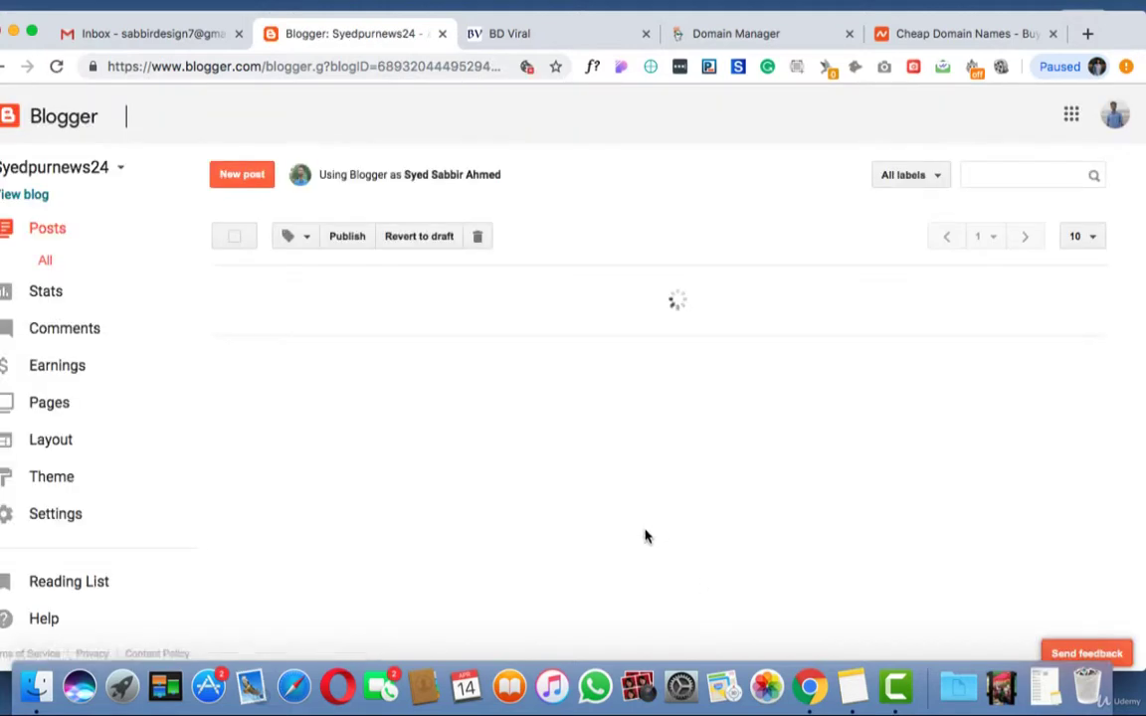
# Look through the new blog's Earnings, Pages, Layout, Theme and Settings sections and return to its posts.
pyautogui.click(1037, 241)
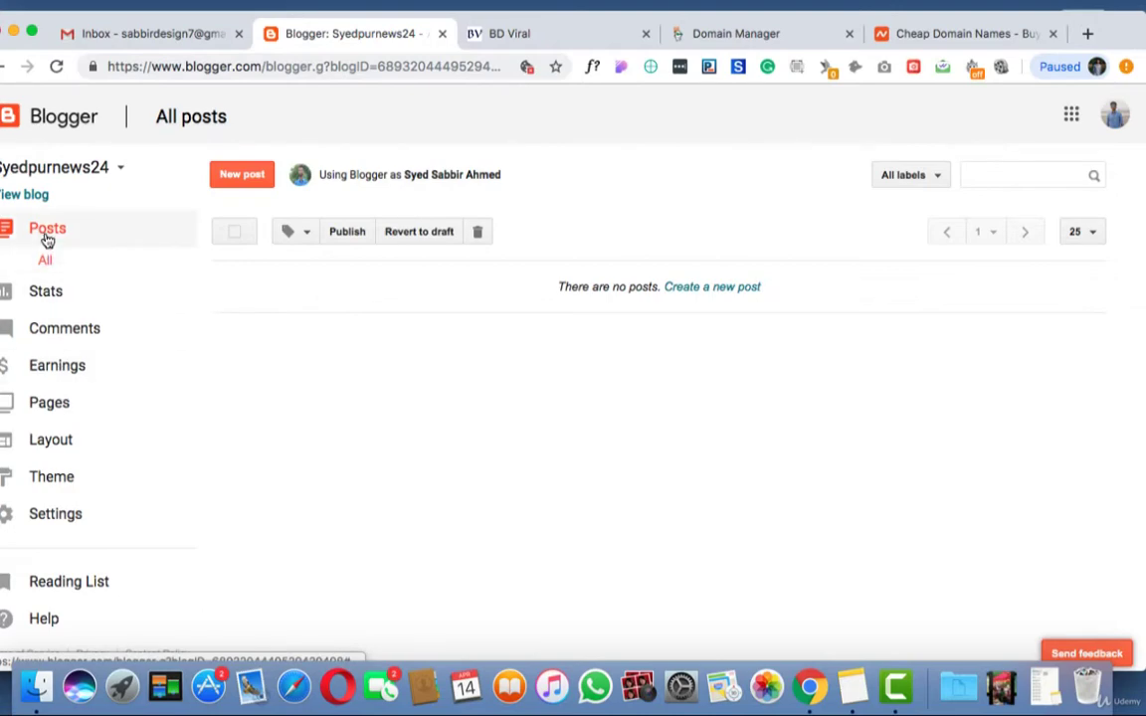
pyautogui.click(59, 375)
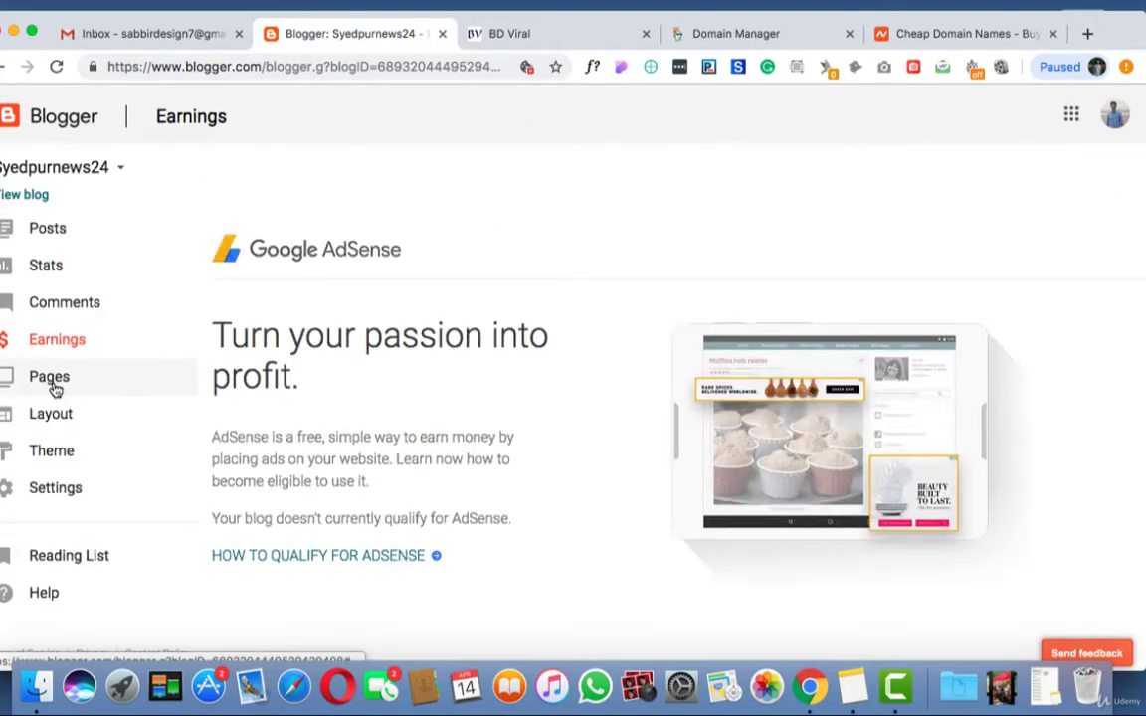
pyautogui.click(55, 386)
pyautogui.click(60, 448)
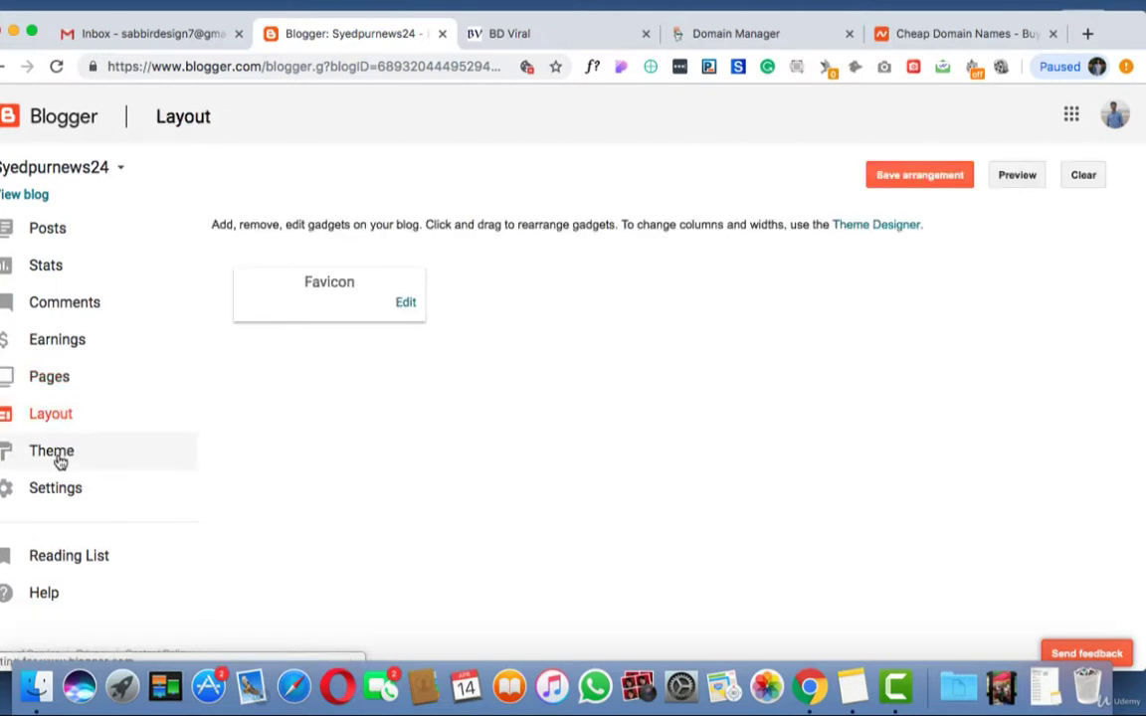
pyautogui.click(59, 458)
pyautogui.click(58, 490)
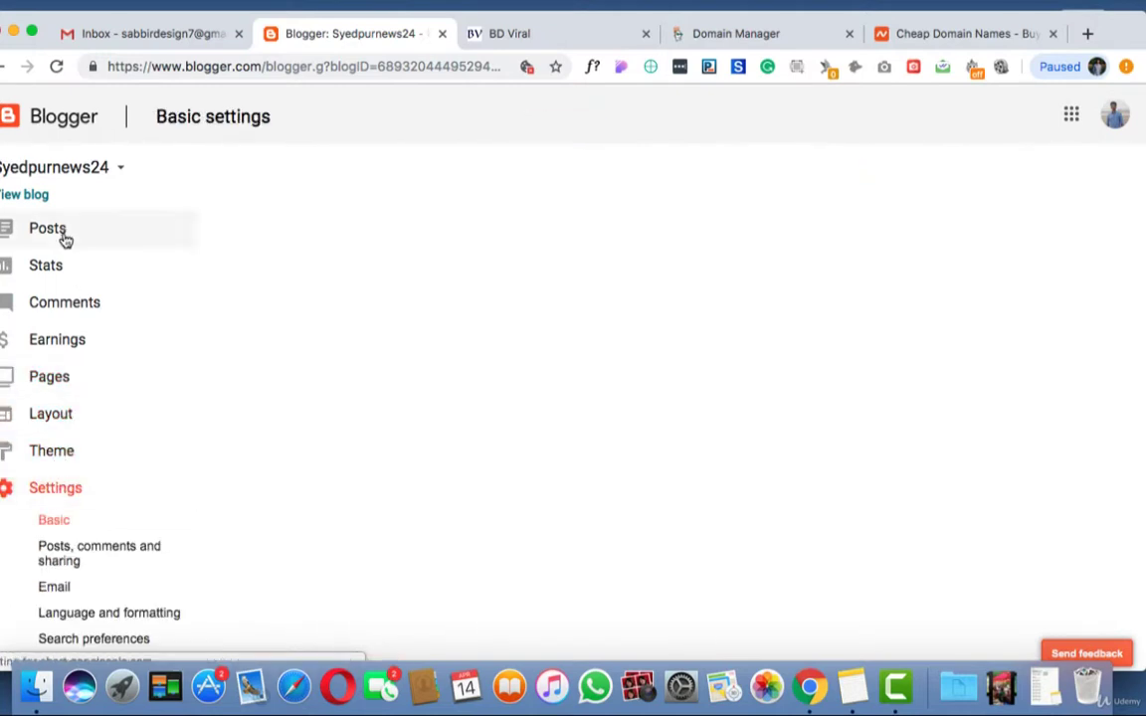
pyautogui.click(64, 237)
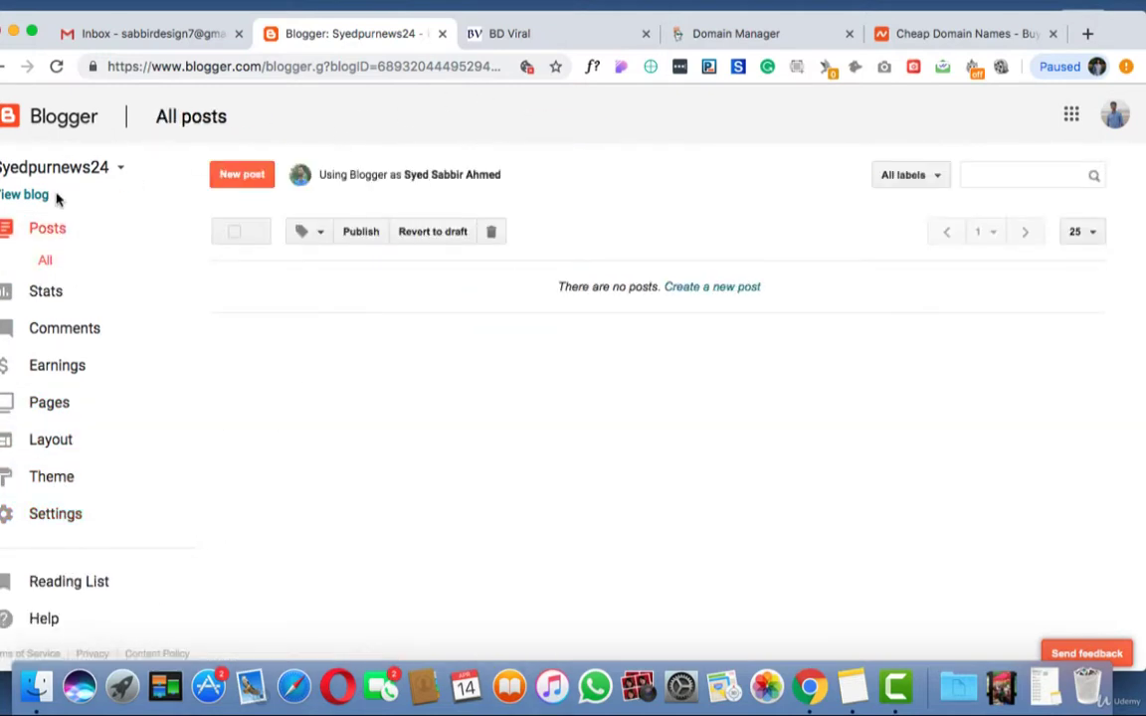
# View the live Syedpurnews24 blog and compare its design and address with the BD Viral website.
pyautogui.click(14, 202)
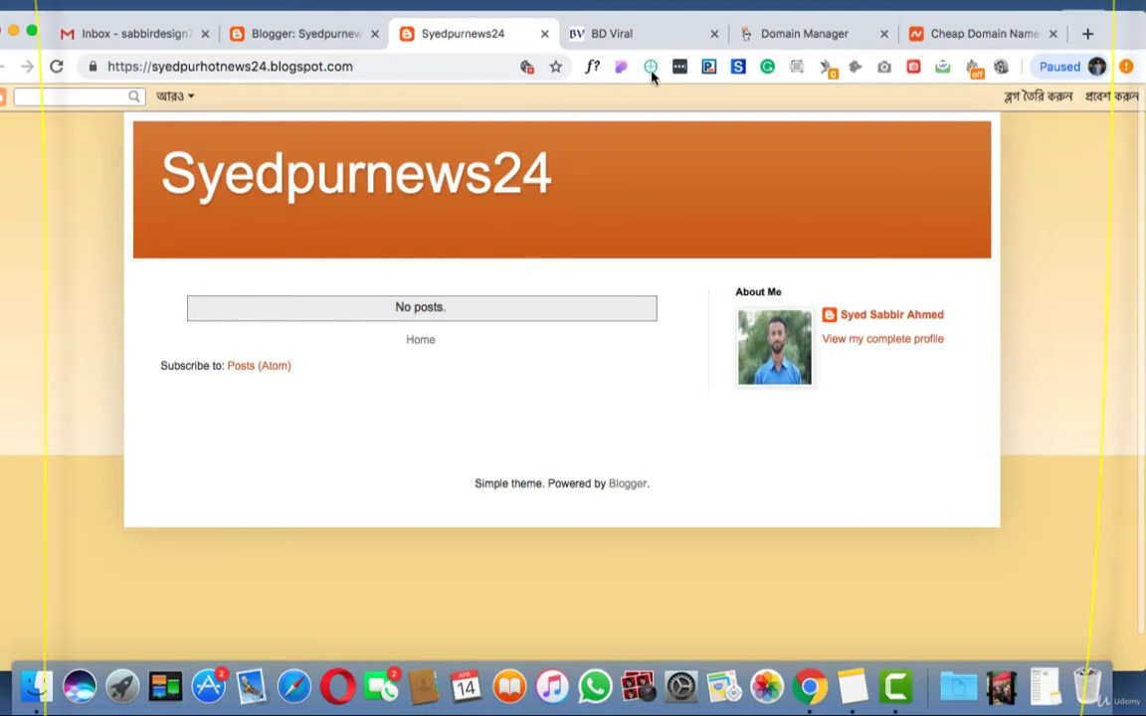
pyautogui.click(619, 35)
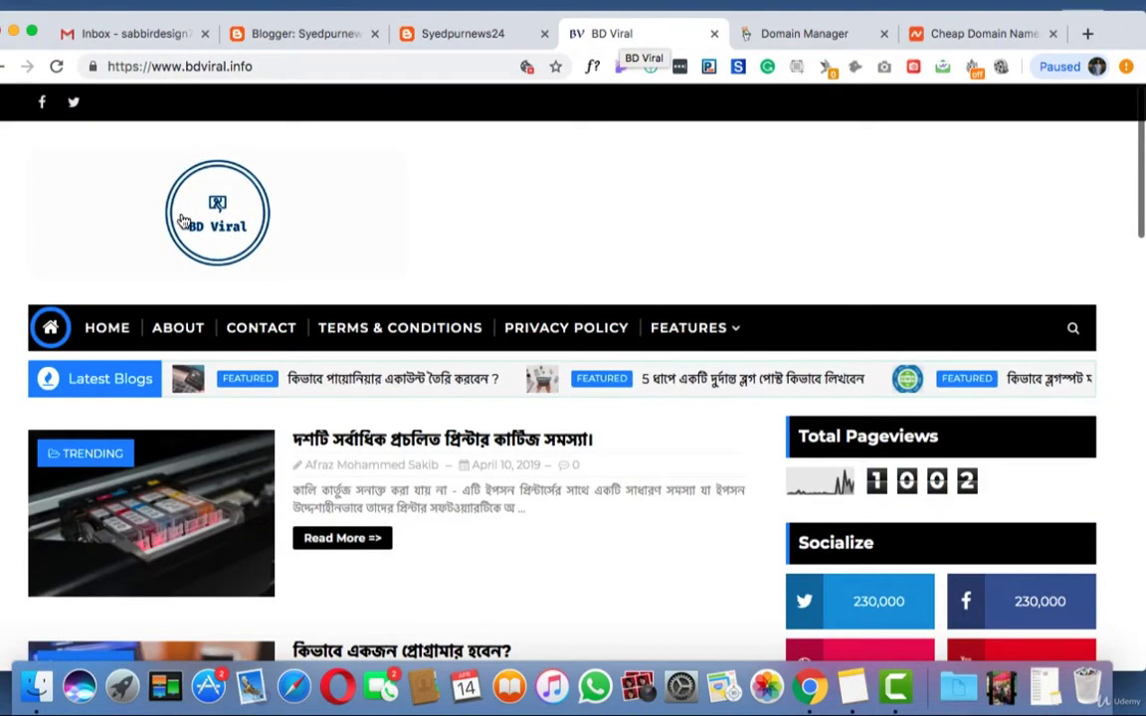
pyautogui.scroll(-10, 182, 221)
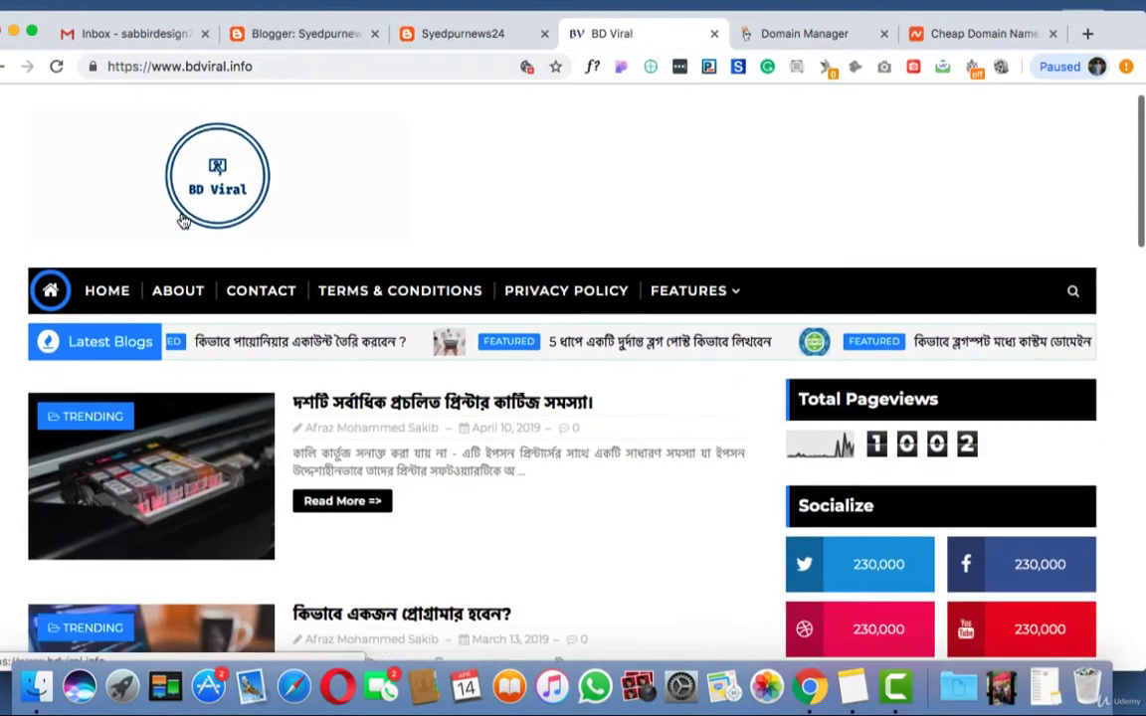
pyautogui.scroll(-6, 182, 221)
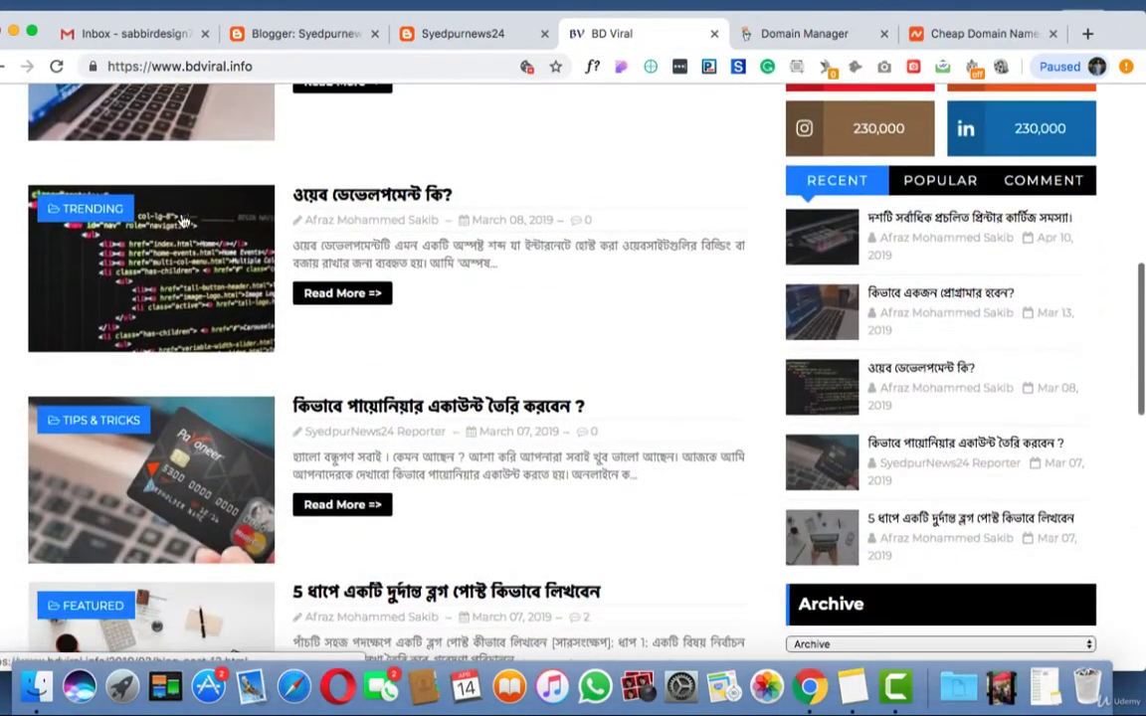
pyautogui.scroll(-2, 182, 221)
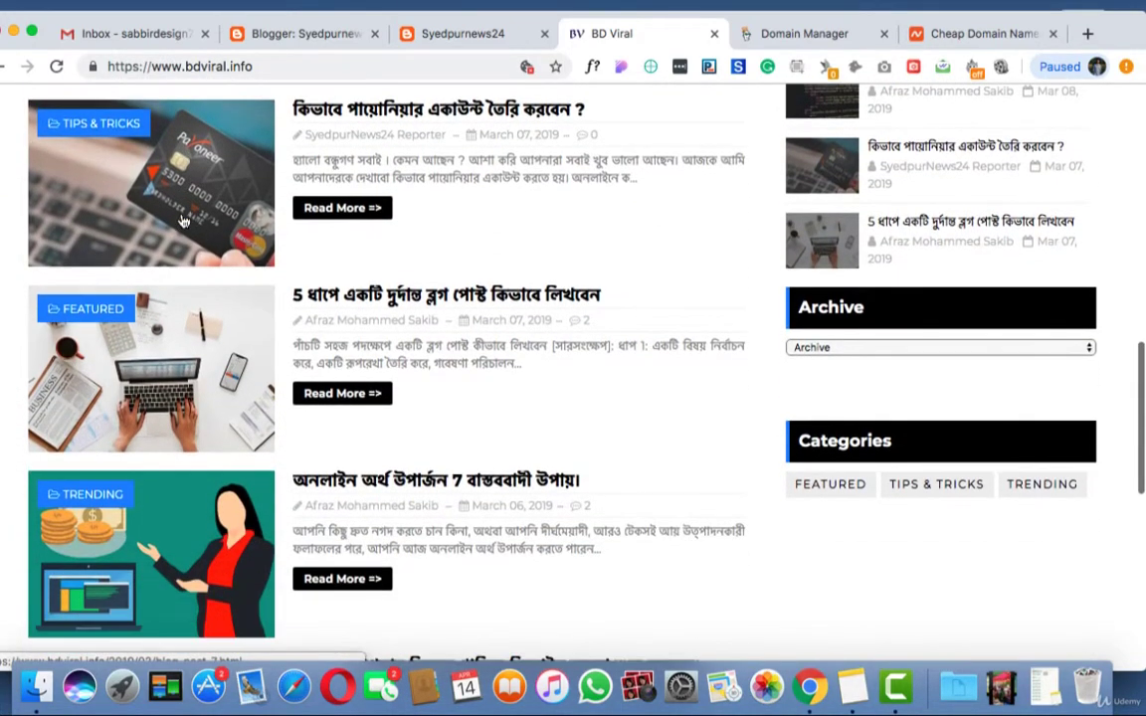
pyautogui.scroll(2, 182, 221)
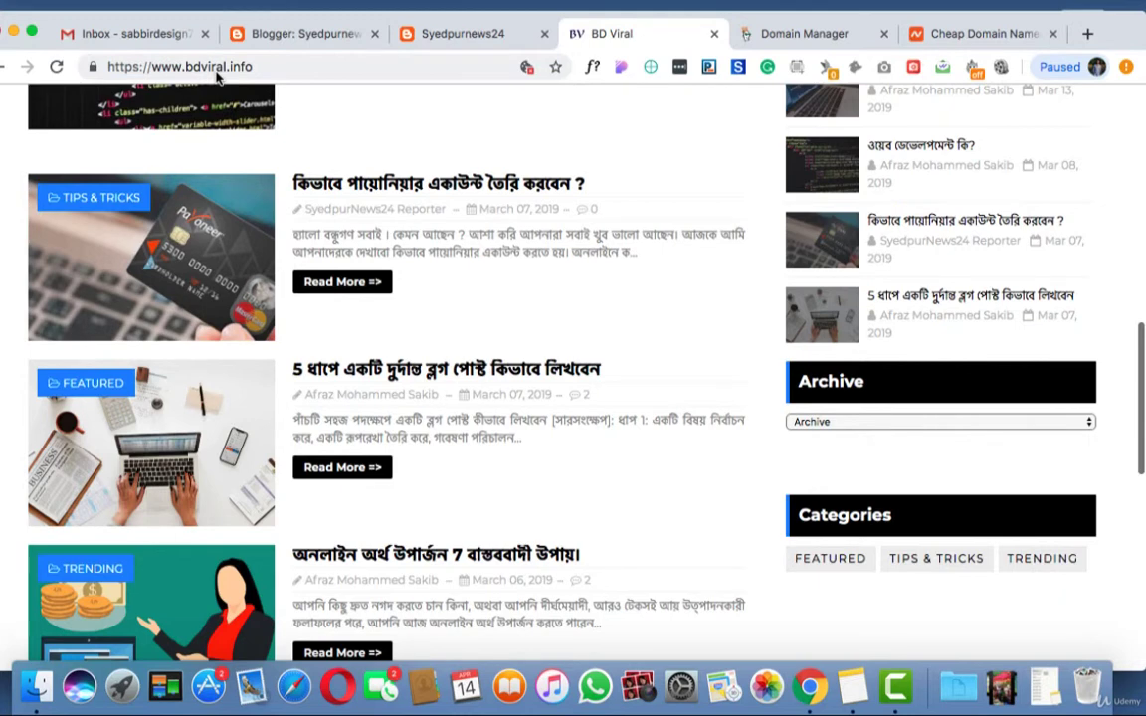
# Check the new blog's blogspot address again and switch to the Namecheap domain search page.
pyautogui.click(434, 35)
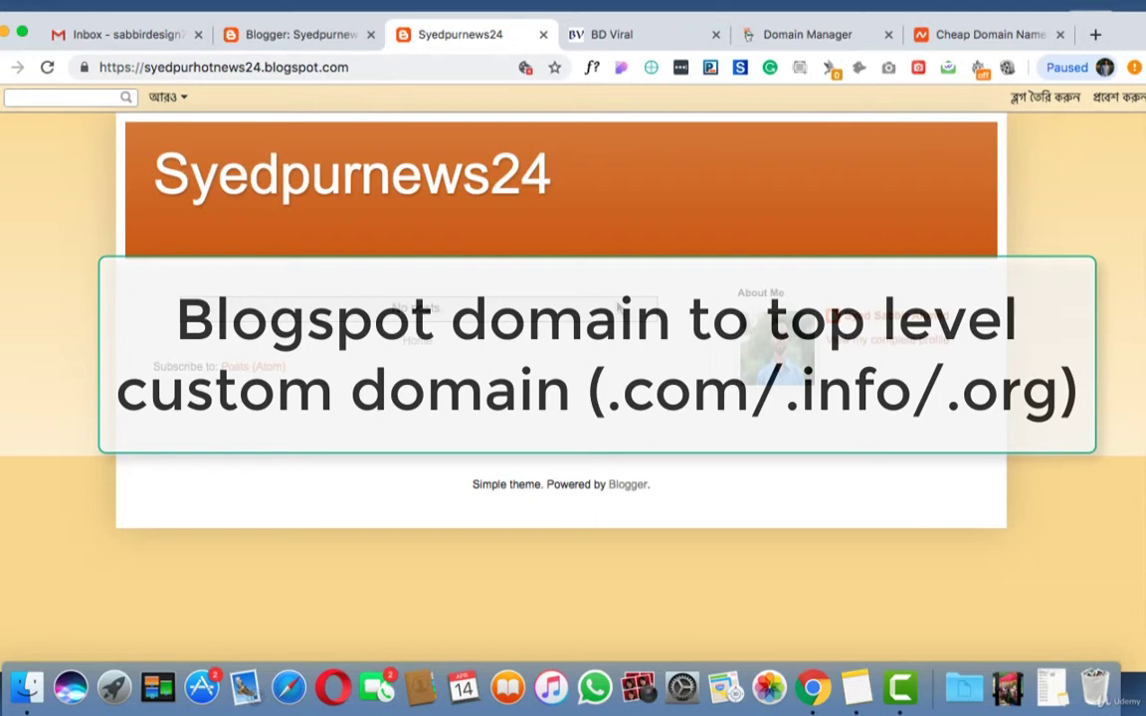
pyautogui.click(1001, 38)
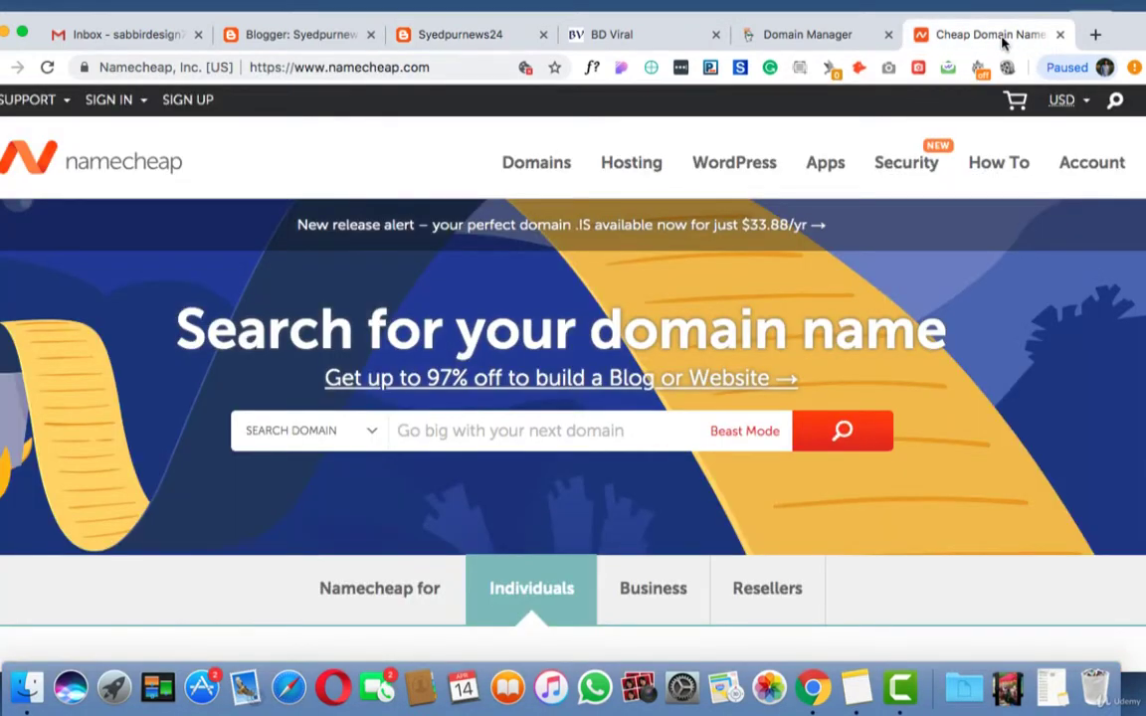
# Look at the GoDaddy domain page and the live blog's address, and return to the Blogger dashboard.
pyautogui.click(828, 37)
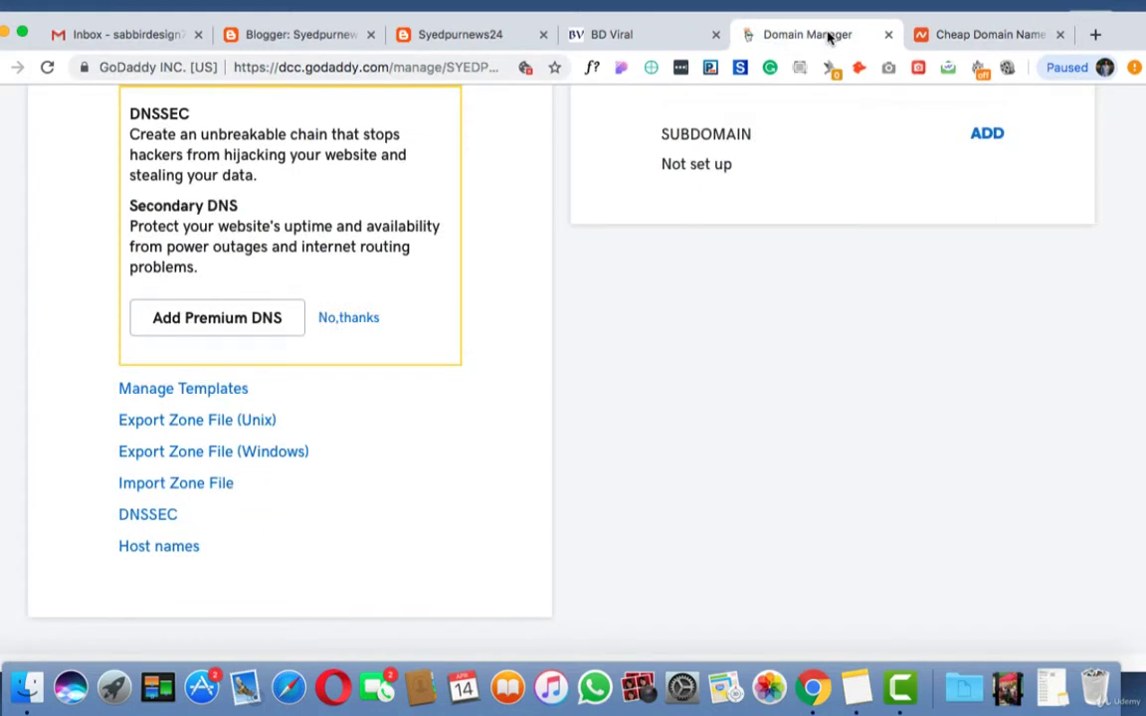
pyautogui.click(491, 36)
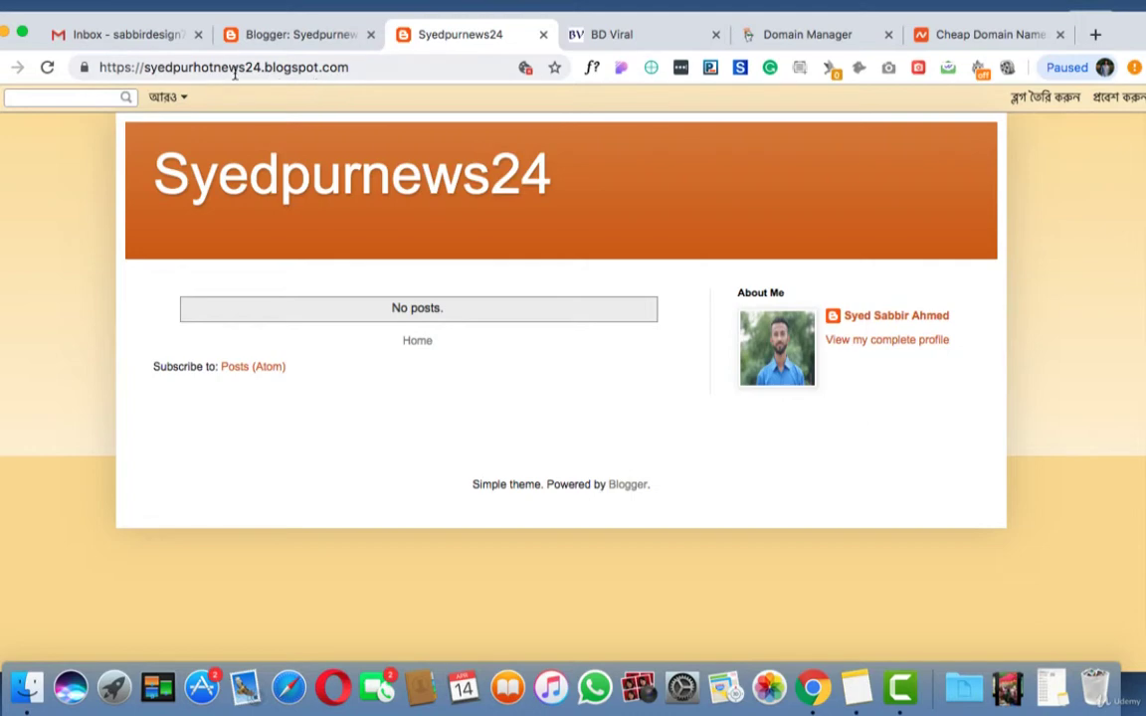
pyautogui.click(292, 36)
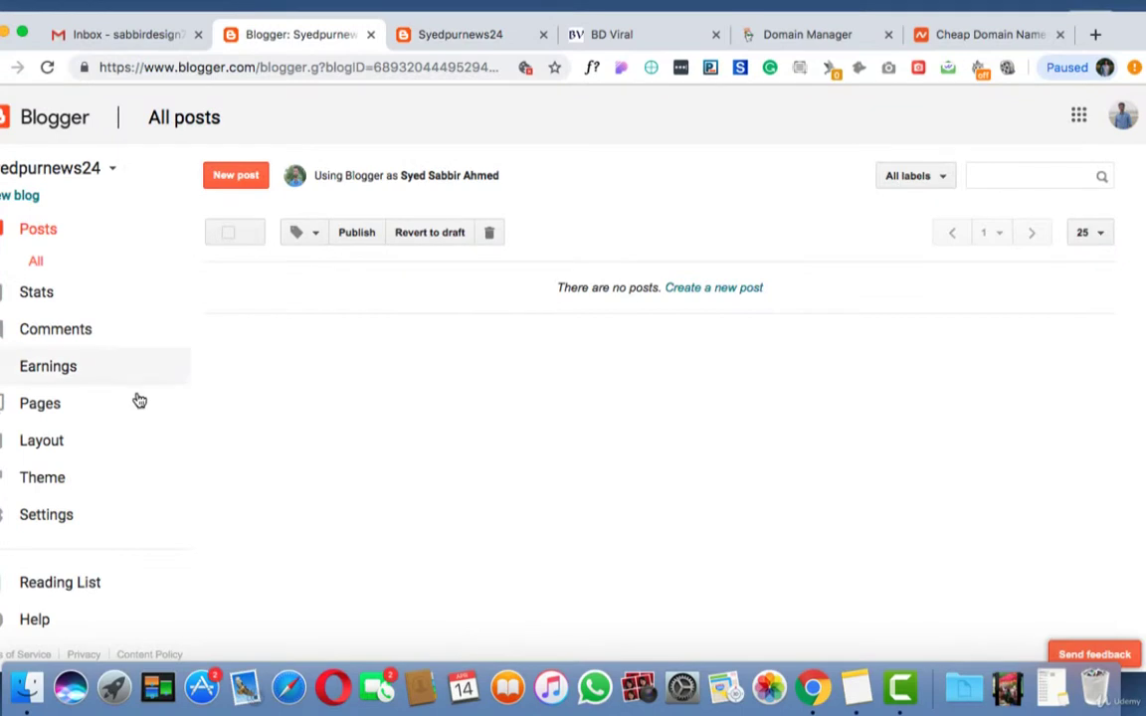
pyautogui.click(69, 518)
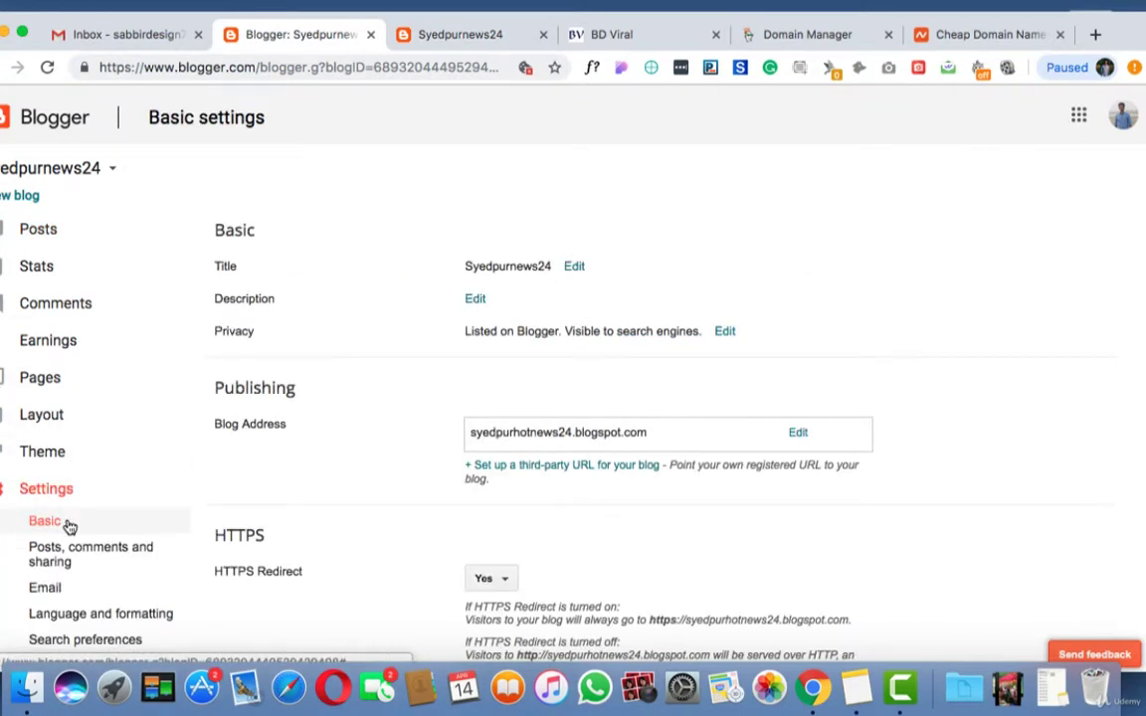
pyautogui.click(552, 478)
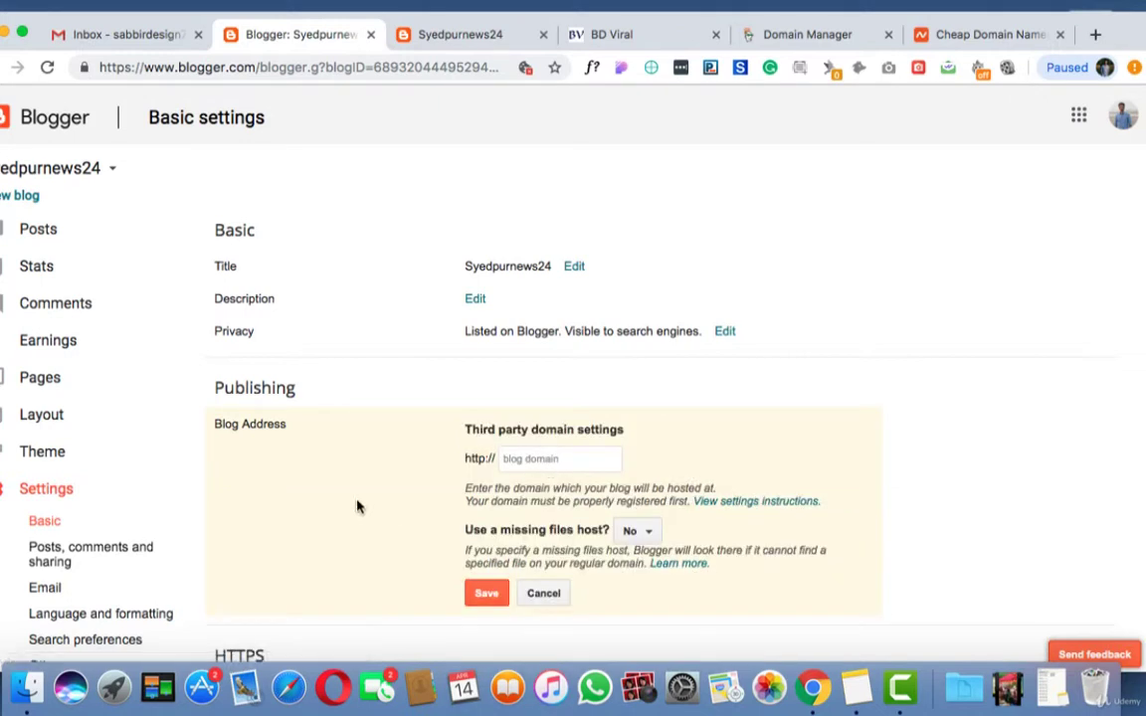
pyautogui.scroll(-2, 357, 504)
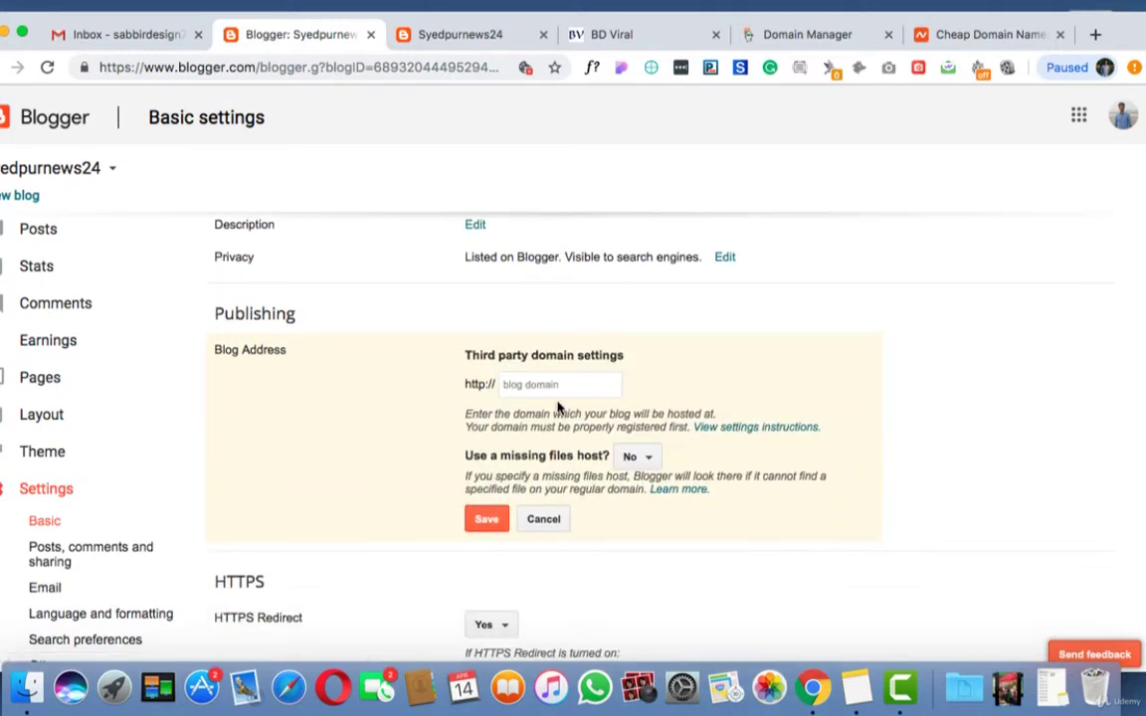
pyautogui.click(553, 388)
pyautogui.write('www')
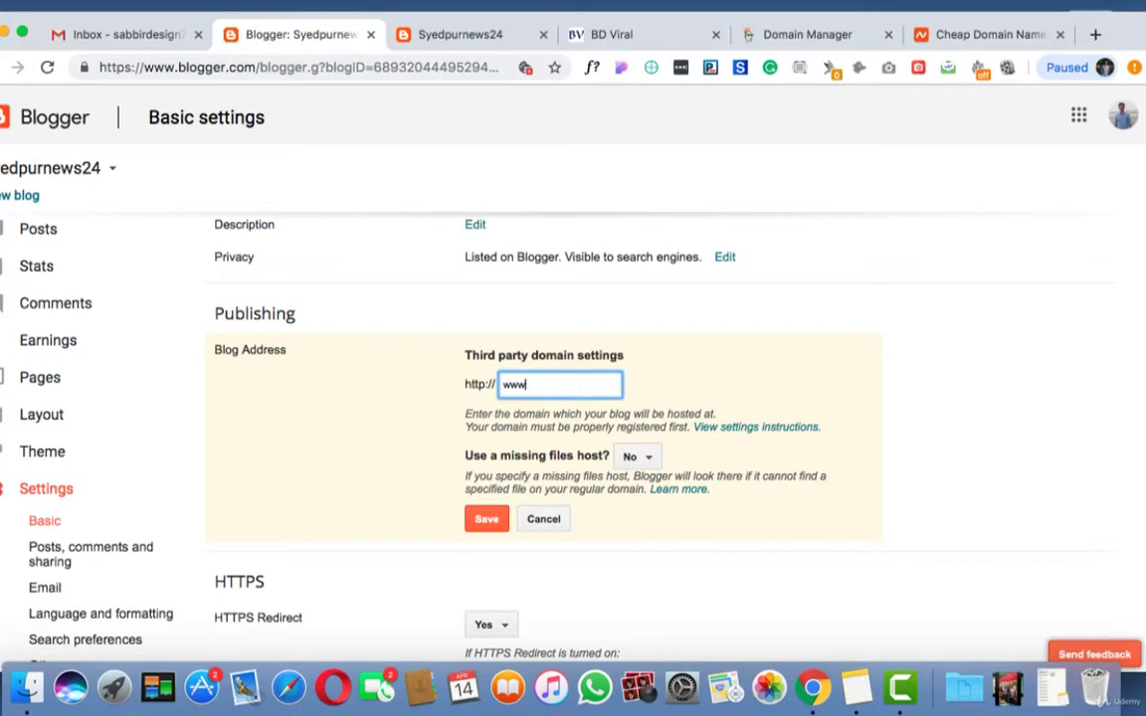
pyautogui.write('.syedpurnews24.com')
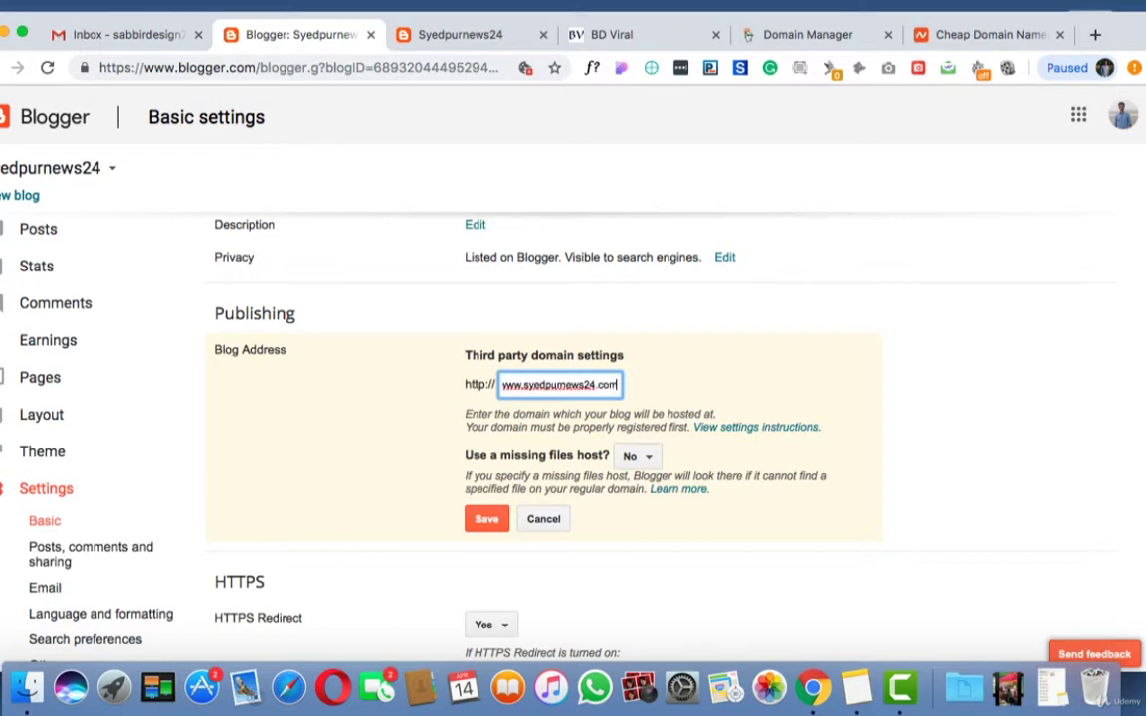
pyautogui.click(486, 527)
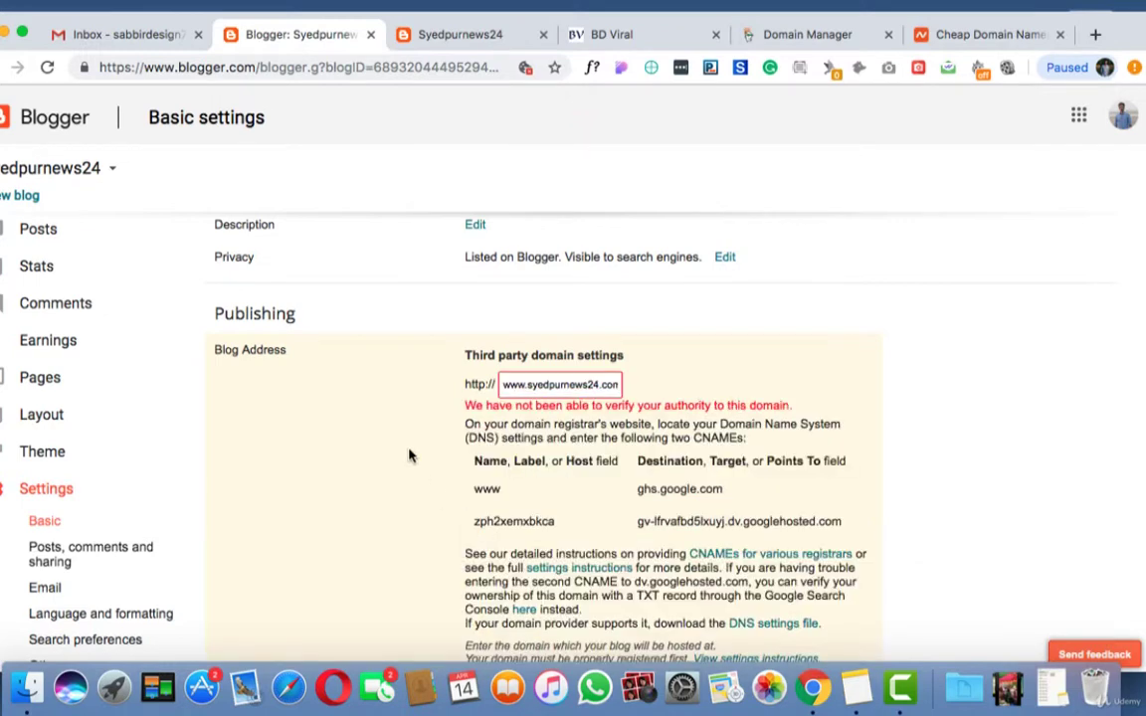
# Review the two CNAMEs Blogger requires and switch to the SYEDPURNEWS24.COM DNS records in GoDaddy.
pyautogui.scroll(-3, 407, 456)
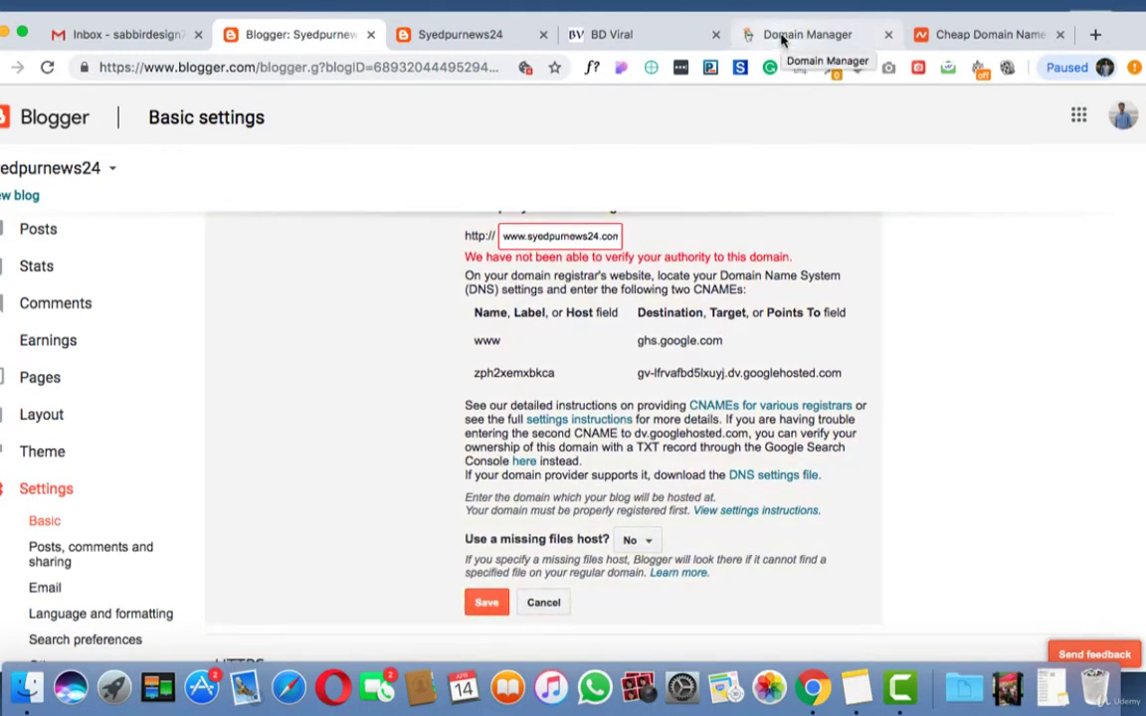
pyautogui.click(783, 36)
pyautogui.scroll(10, 759, 328)
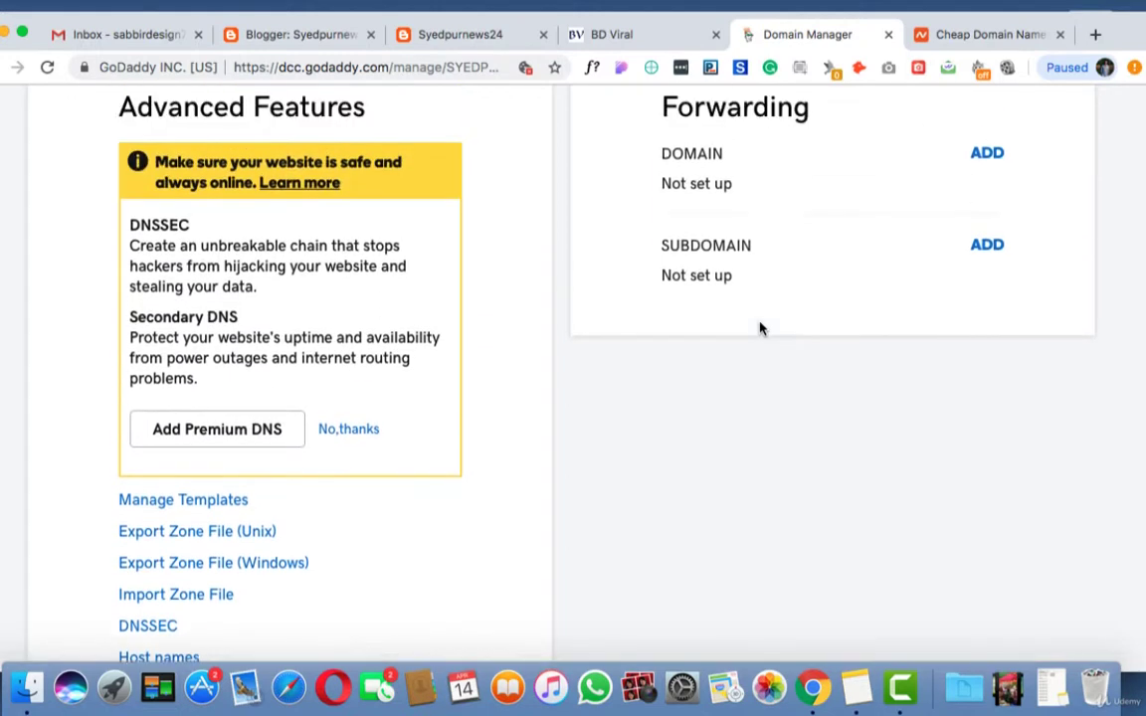
pyautogui.scroll(10, 759, 328)
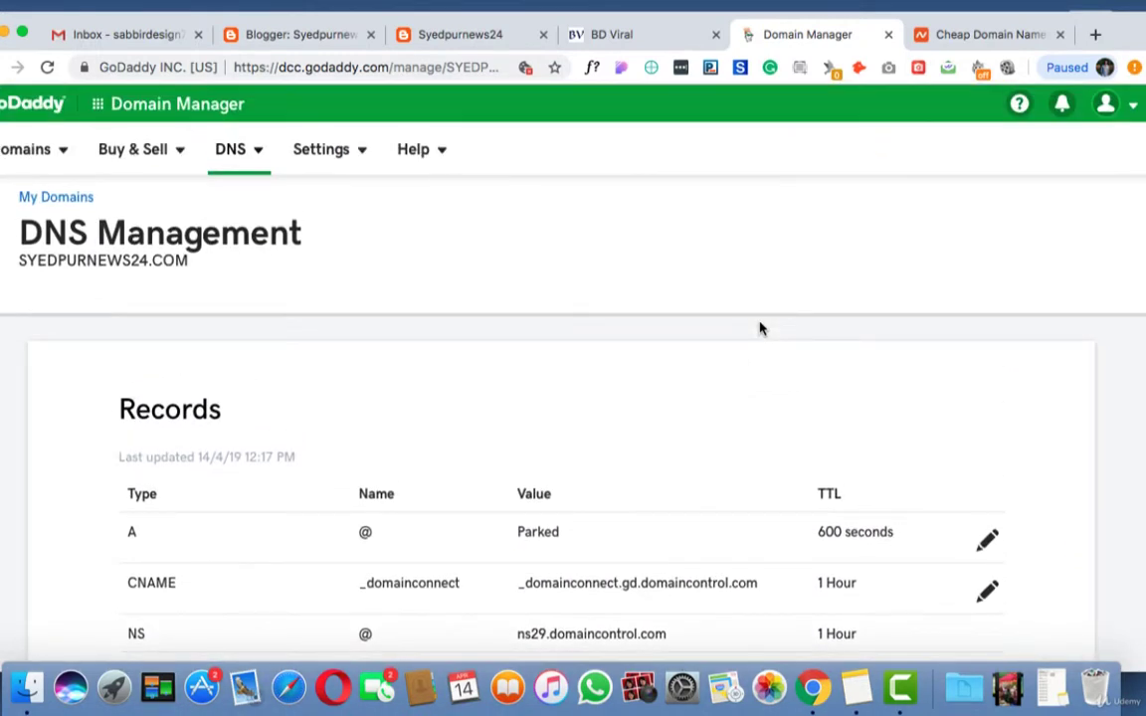
pyautogui.click(1105, 104)
pyautogui.scroll(-5, 573, 398)
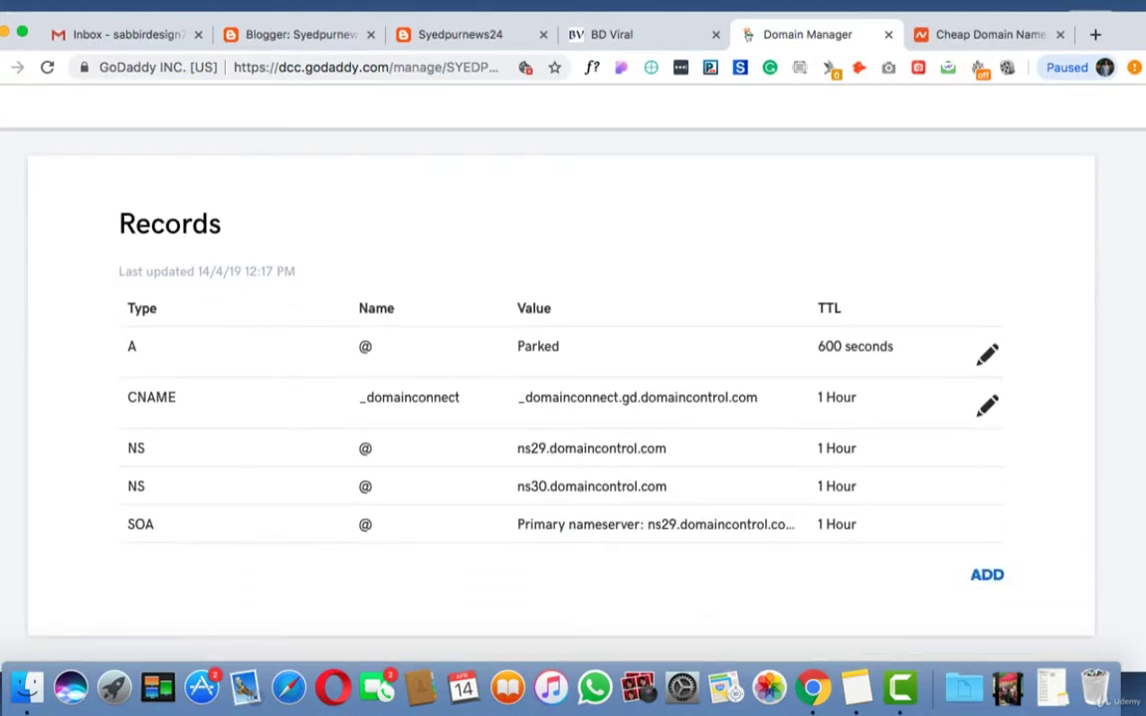
pyautogui.scroll(-1, 573, 398)
pyautogui.scroll(-1, 573, 398)
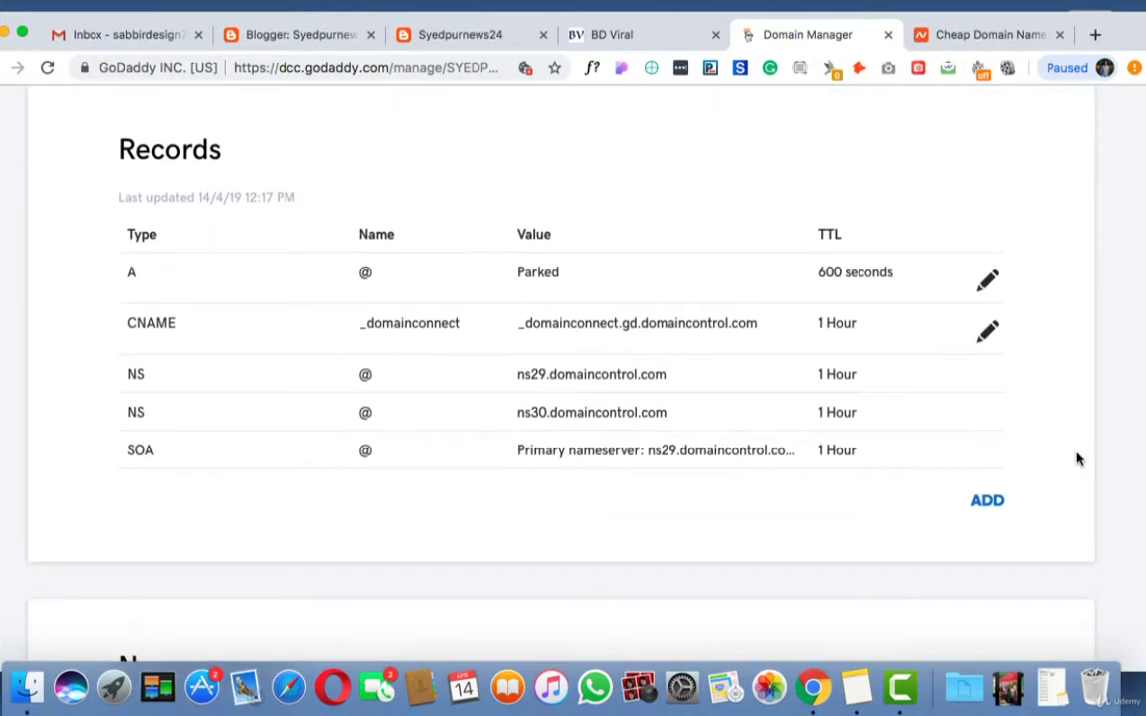
# Start a new CNAME record in GoDaddy and copy www from Blogger's CNAME list as its host.
pyautogui.click(985, 502)
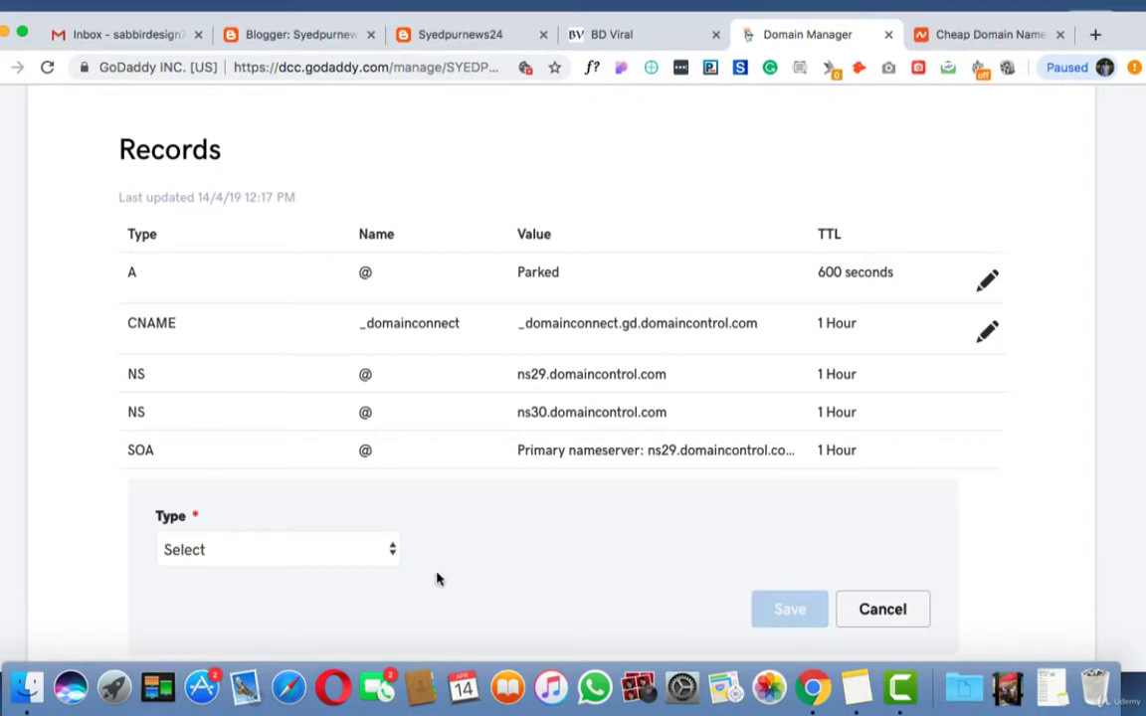
pyautogui.click(249, 551)
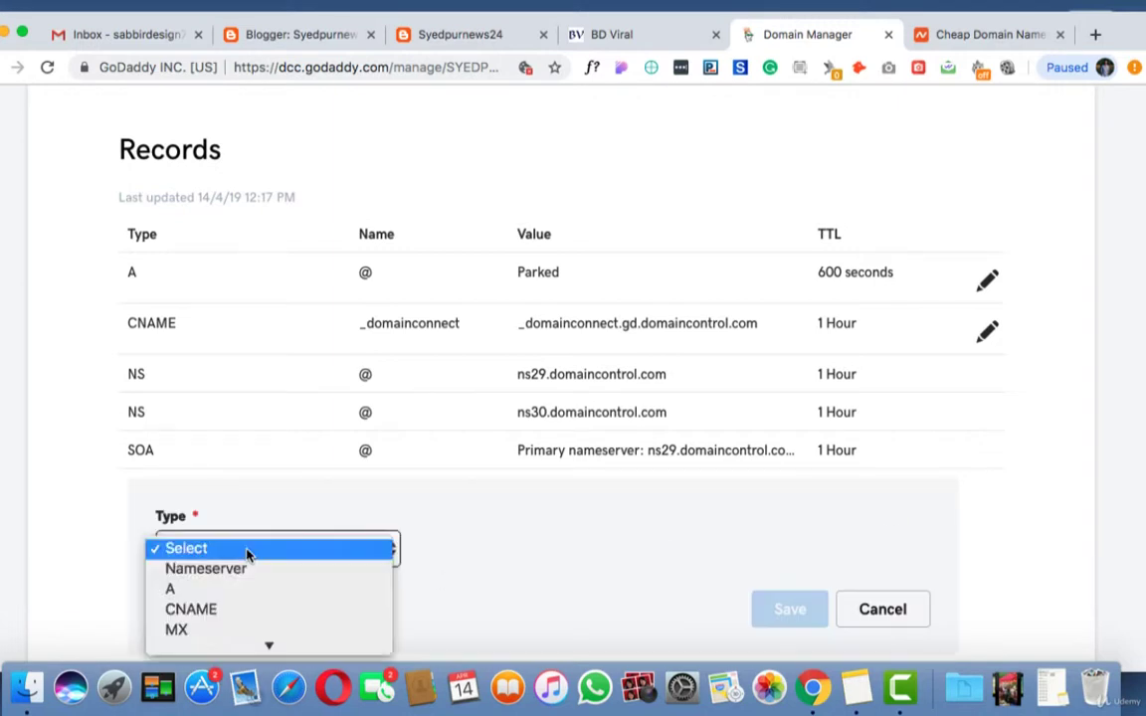
pyautogui.click(218, 609)
pyautogui.click(502, 548)
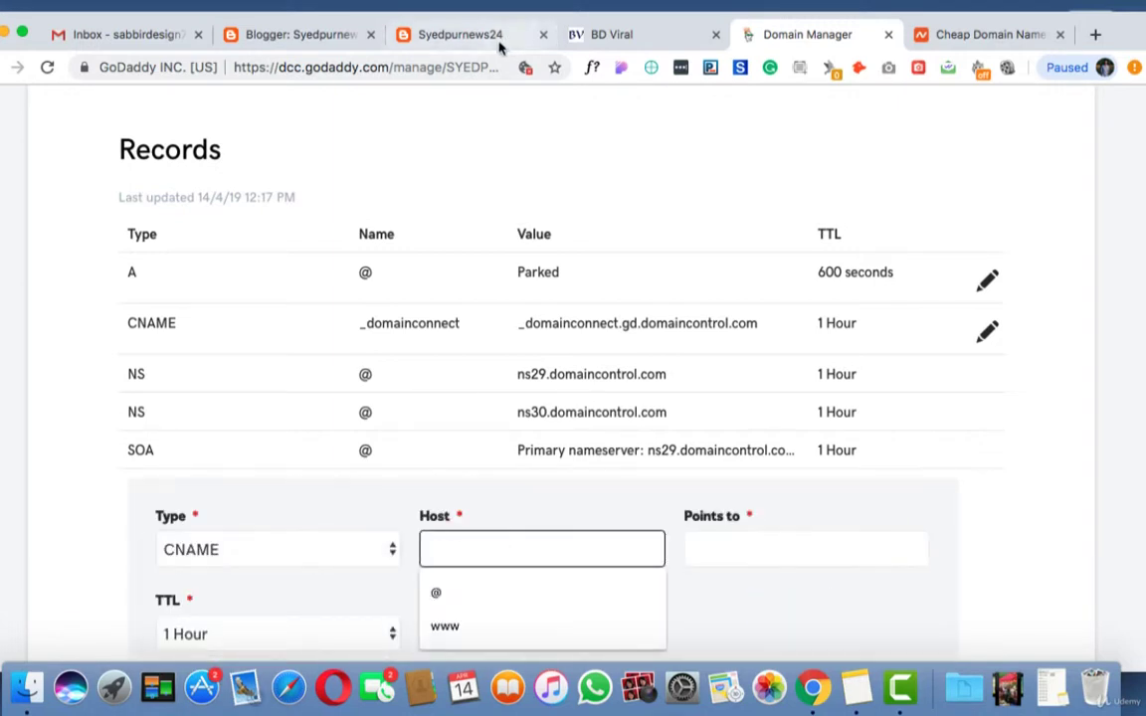
pyautogui.click(408, 36)
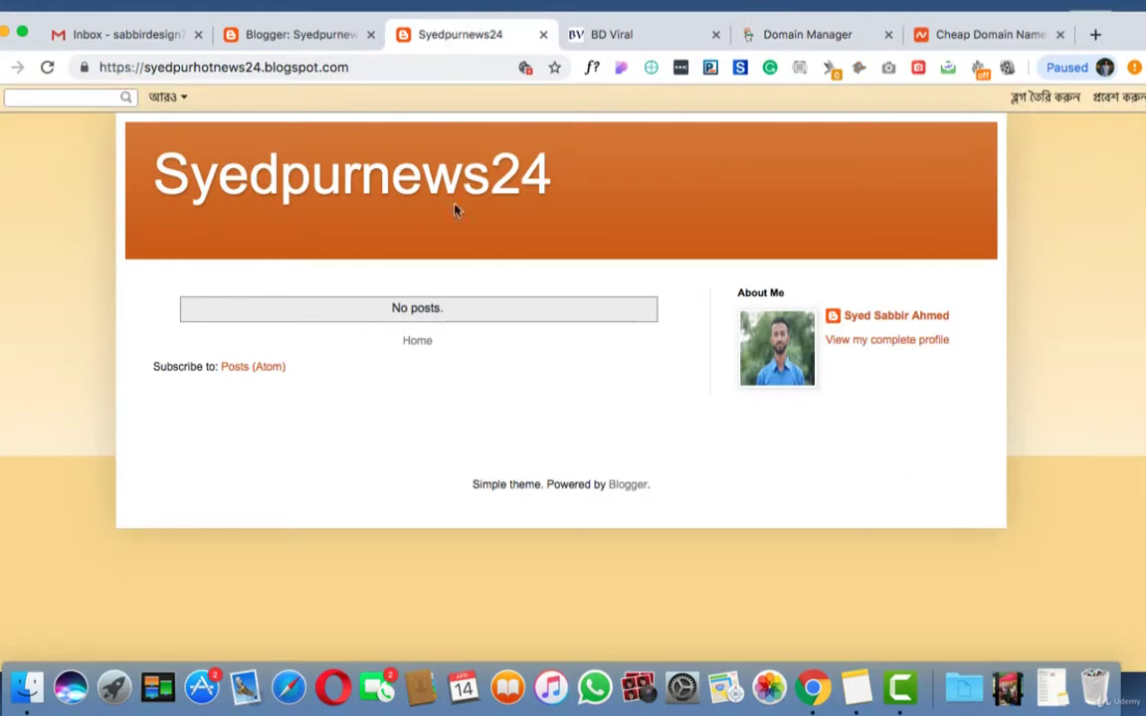
pyautogui.click(317, 34)
pyautogui.doubleClick(488, 341)
pyautogui.press('super+c')
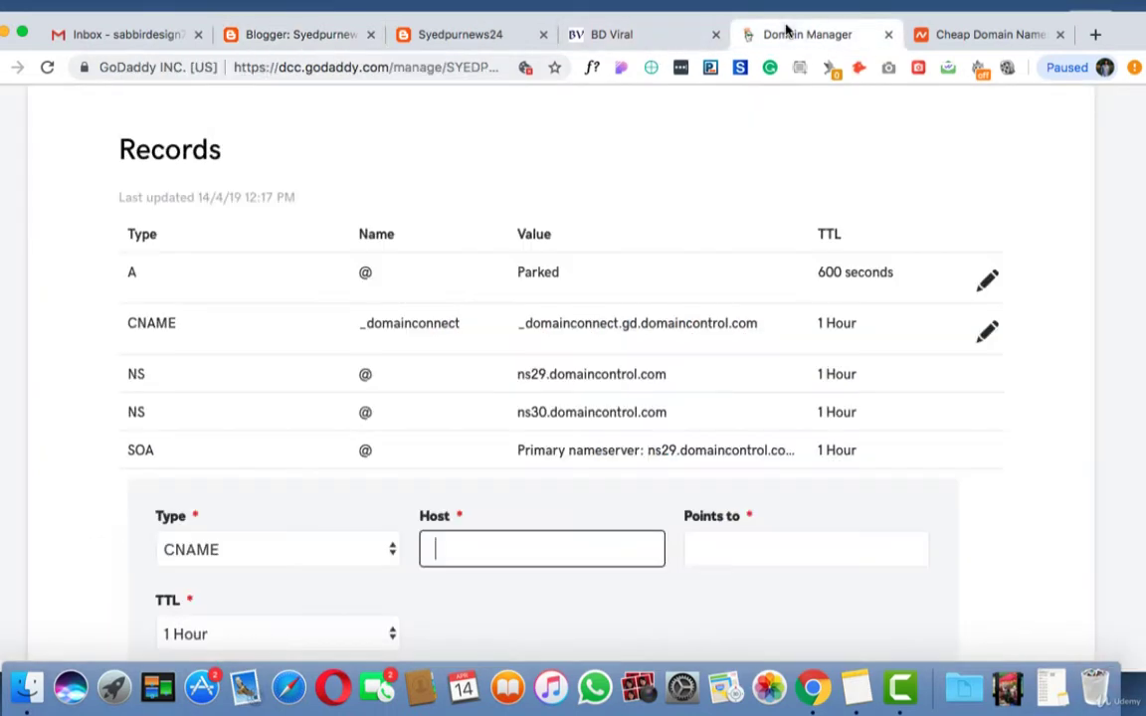
pyautogui.click(796, 33)
pyautogui.press('super+v')
# Copy ghs.google.com from Blogger as the www record's Points to value and save the record.
pyautogui.click(696, 555)
pyautogui.click(300, 34)
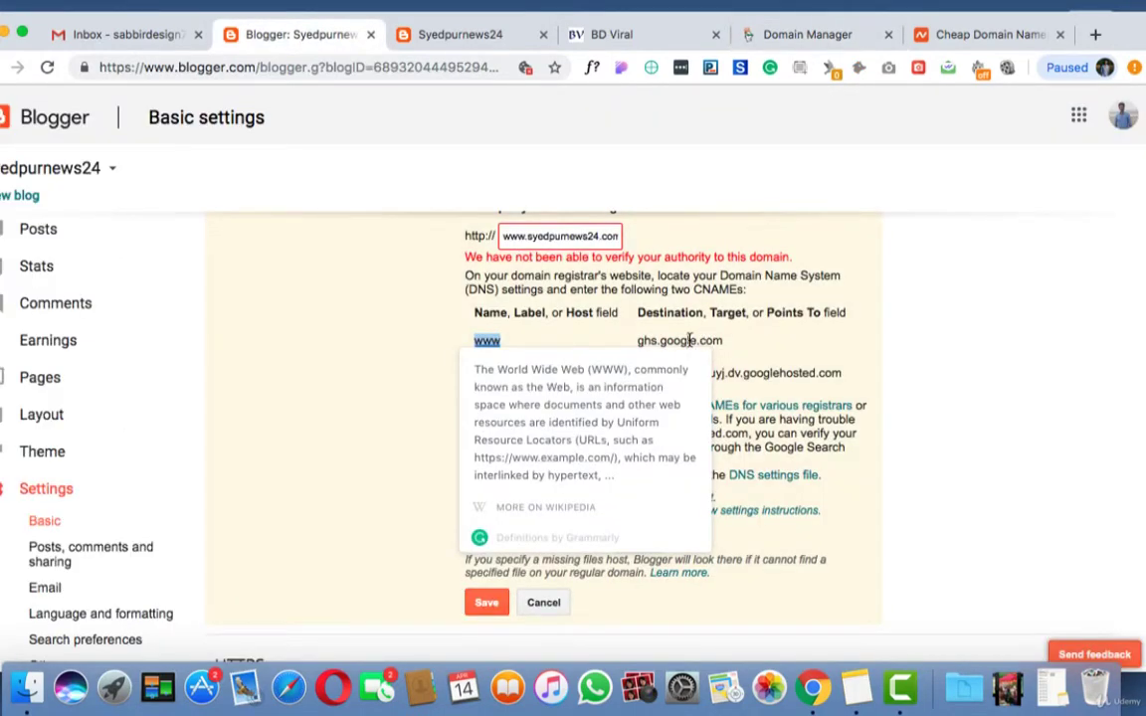
pyautogui.doubleClick(689, 340)
pyautogui.tripleClick(659, 343)
pyautogui.press('super+c')
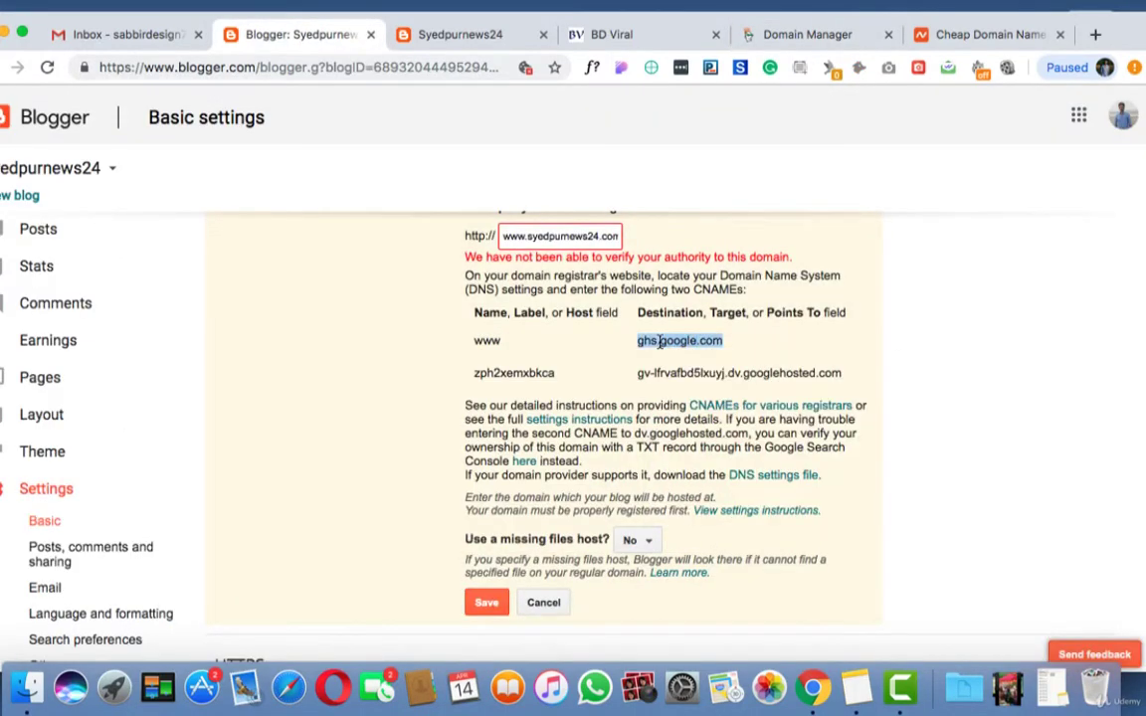
pyautogui.click(806, 33)
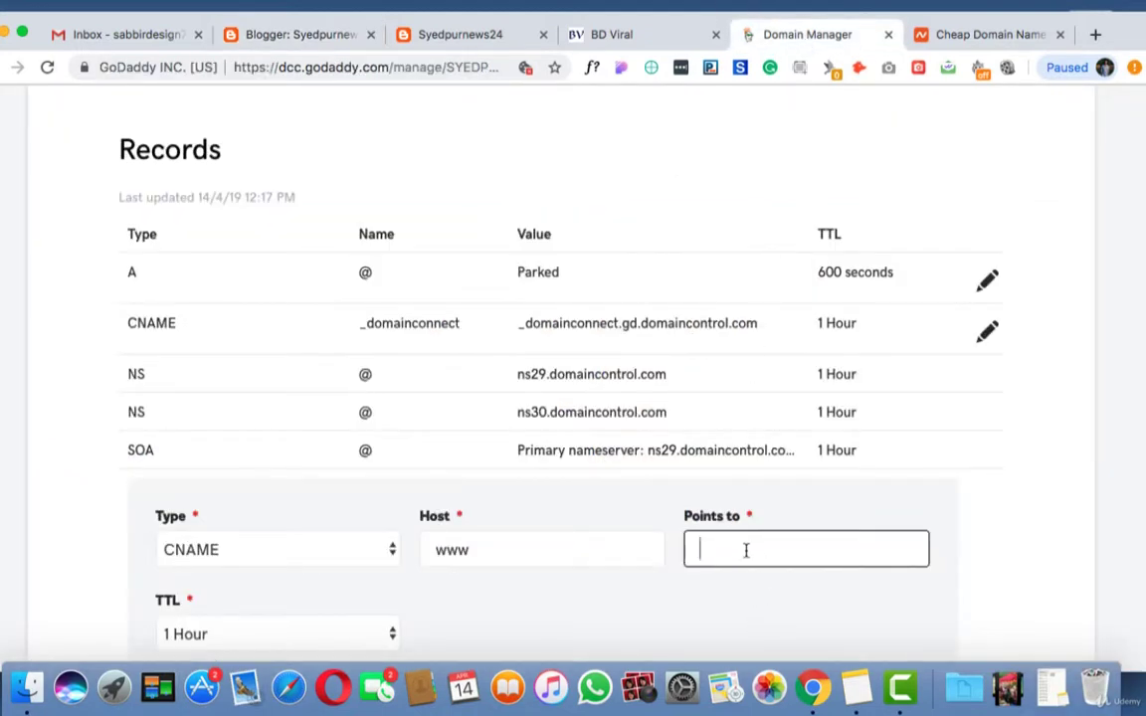
pyautogui.press('super+v')
pyautogui.click(31, 521)
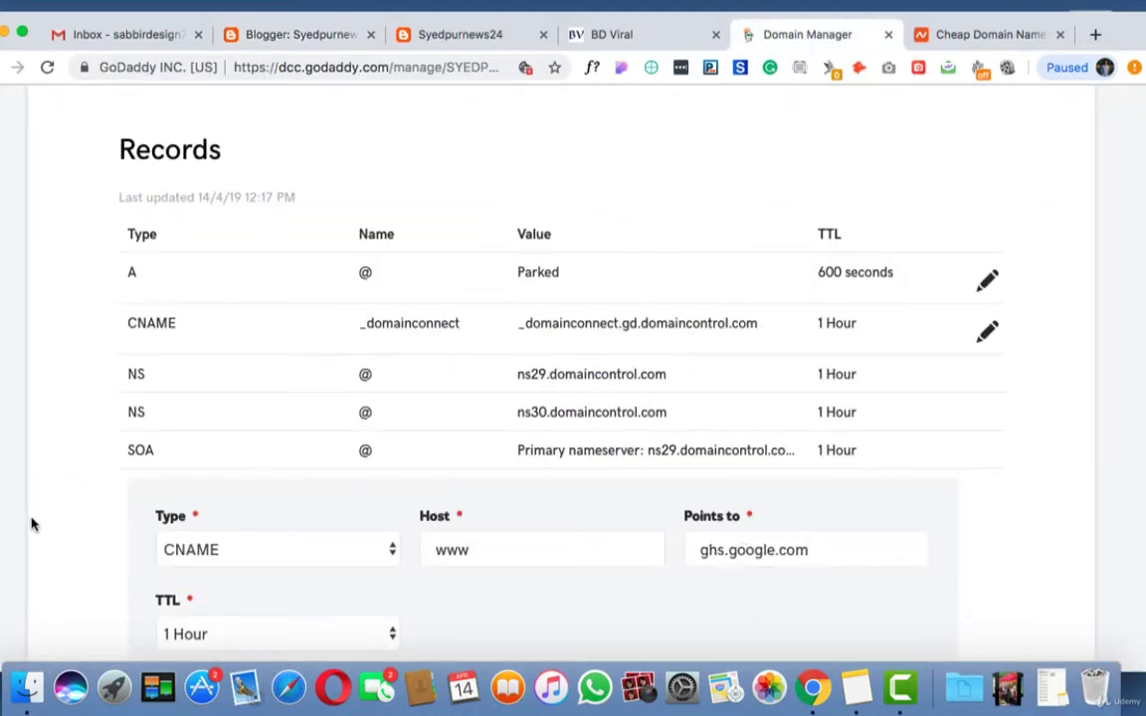
pyautogui.scroll(-1, 31, 524)
pyautogui.scroll(-2, 31, 524)
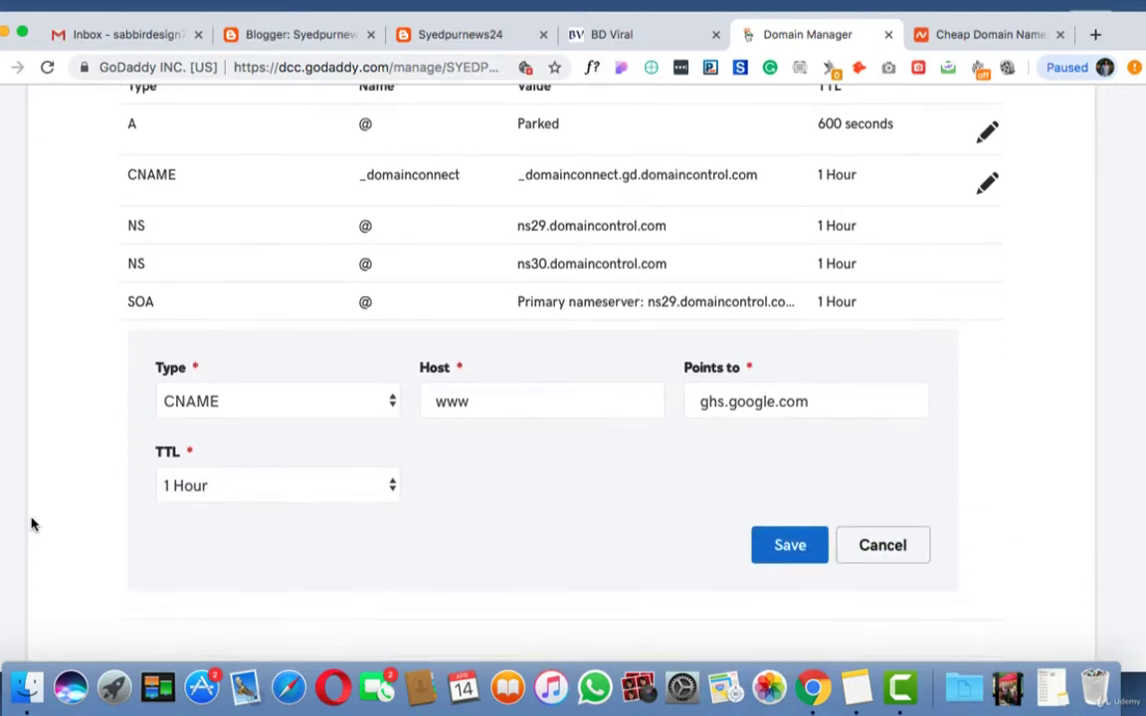
pyautogui.click(788, 558)
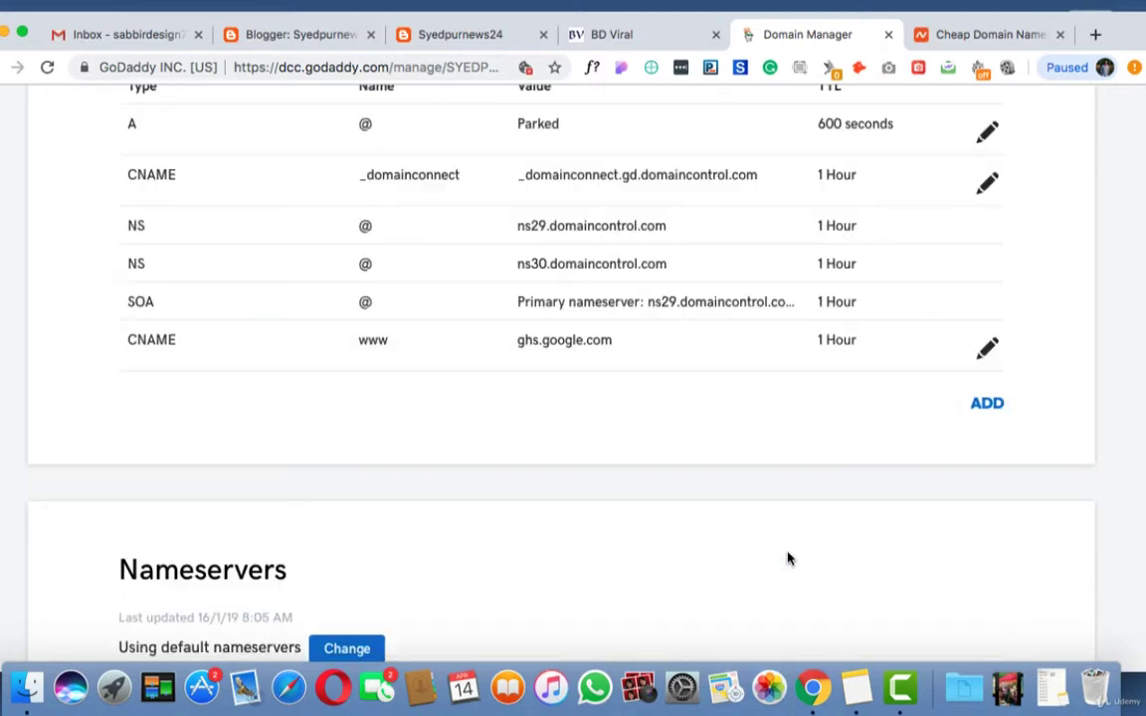
# Start a second CNAME record and paste Blogger's verification label from the second CNAME as its host.
pyautogui.click(985, 403)
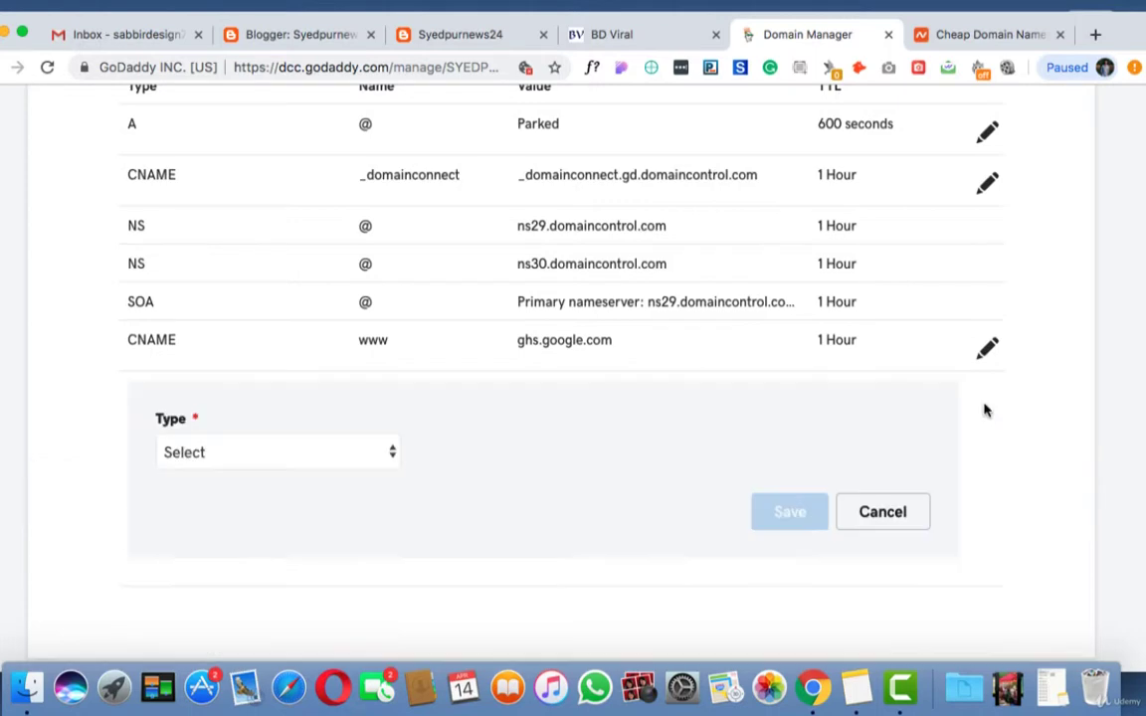
pyautogui.click(305, 460)
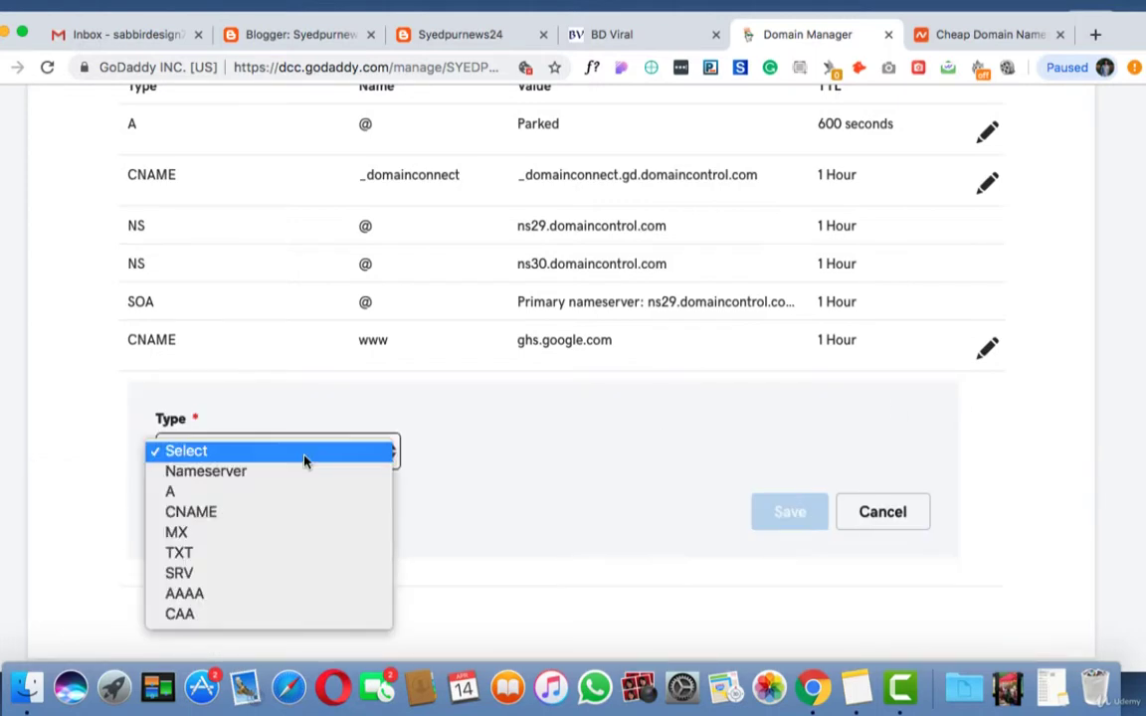
pyautogui.click(220, 518)
pyautogui.click(524, 453)
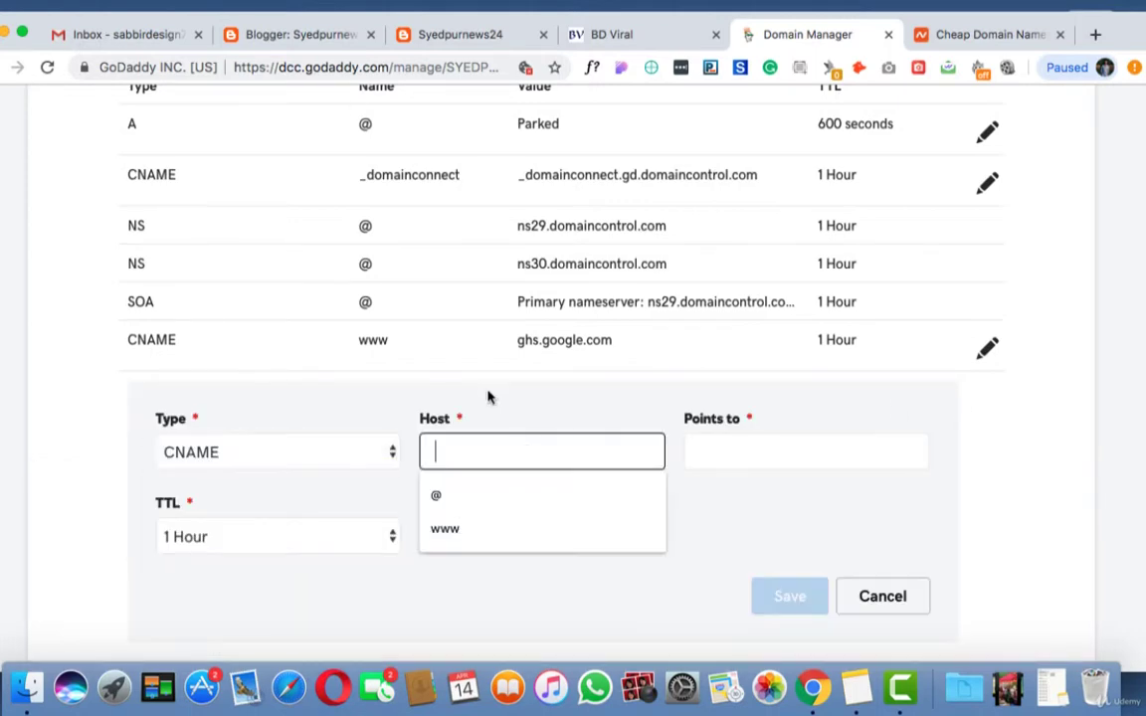
pyautogui.click(320, 37)
pyautogui.doubleClick(498, 372)
pyautogui.press('super+c')
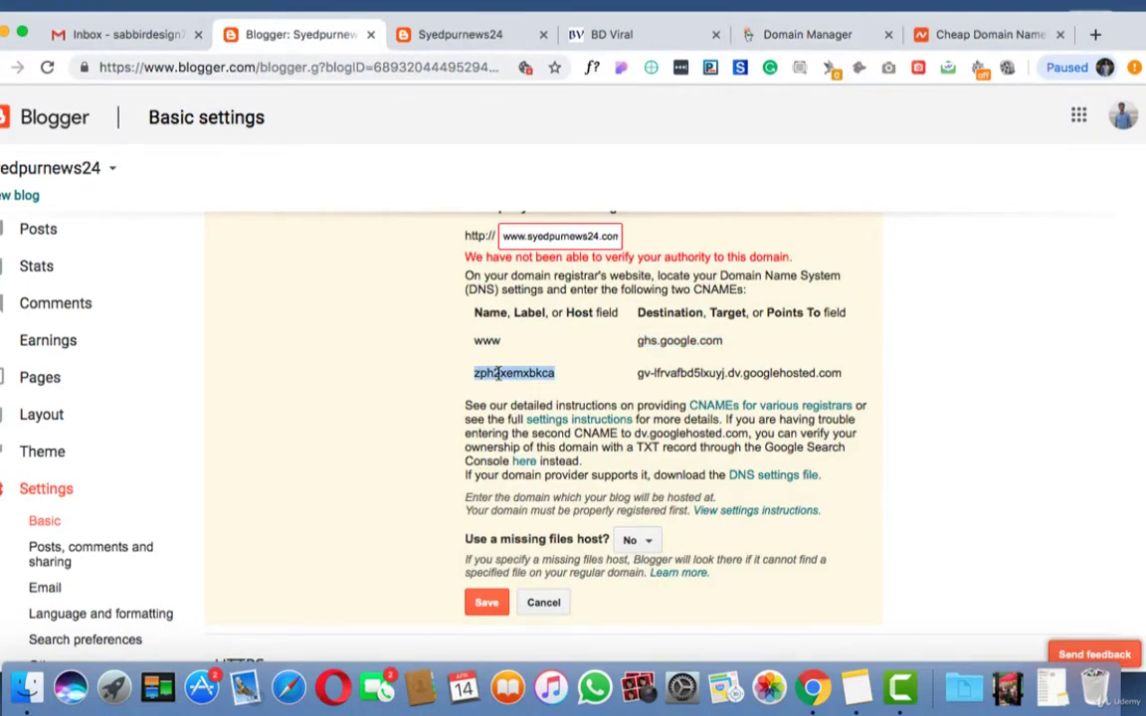
pyautogui.click(796, 34)
pyautogui.press('super+v')
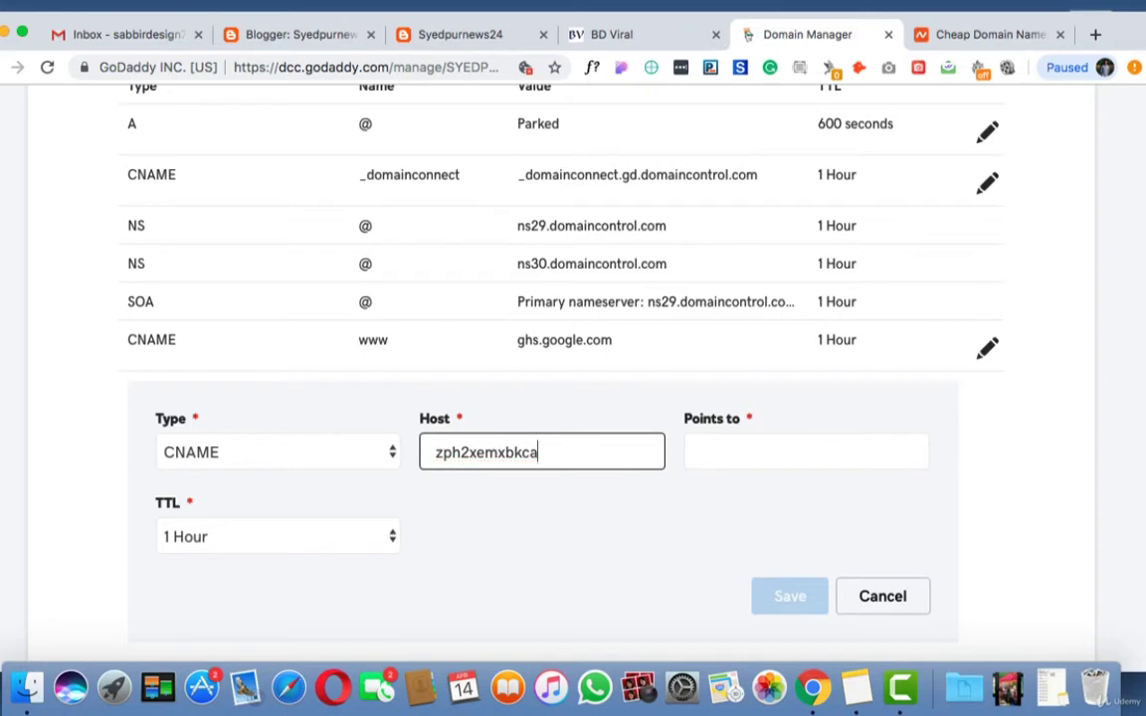
# Copy the second CNAME's verification destination from Blogger into the new record's Points to field.
pyautogui.click(730, 460)
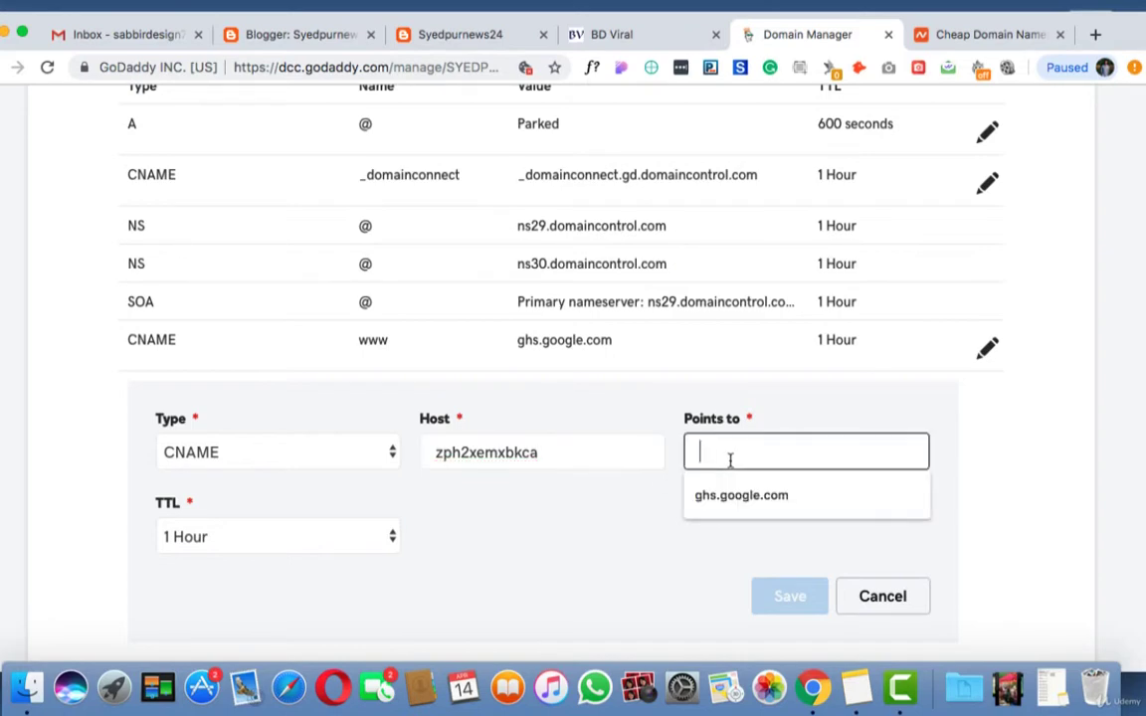
pyautogui.click(329, 35)
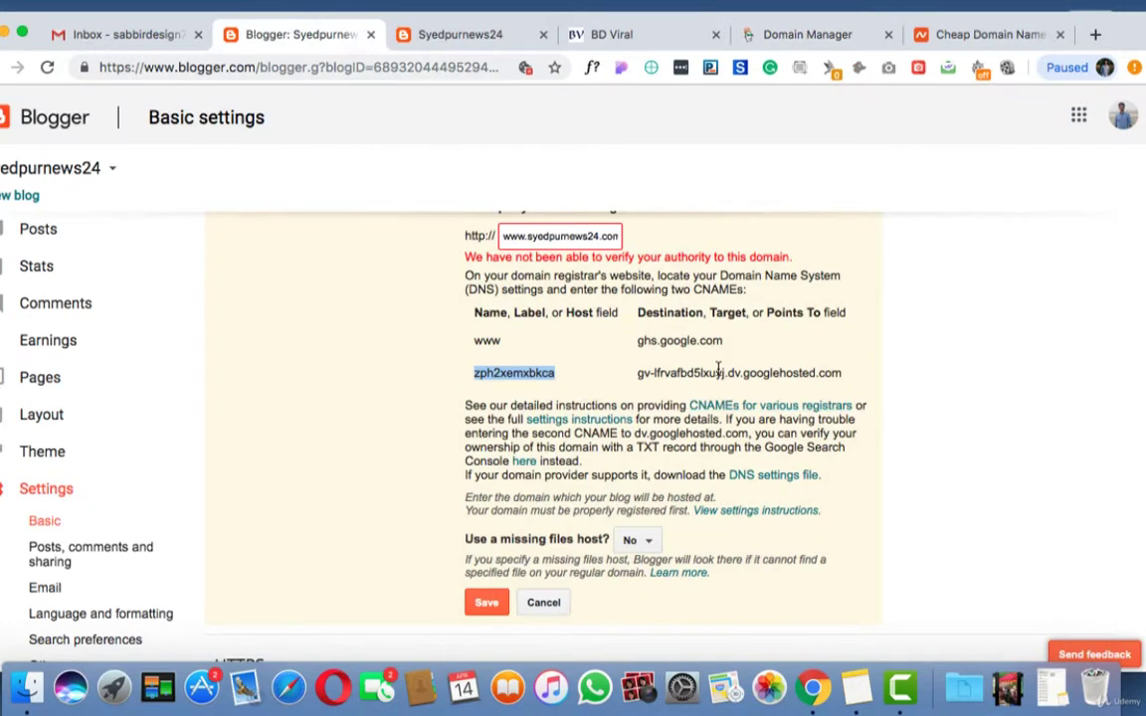
pyautogui.tripleClick(718, 370)
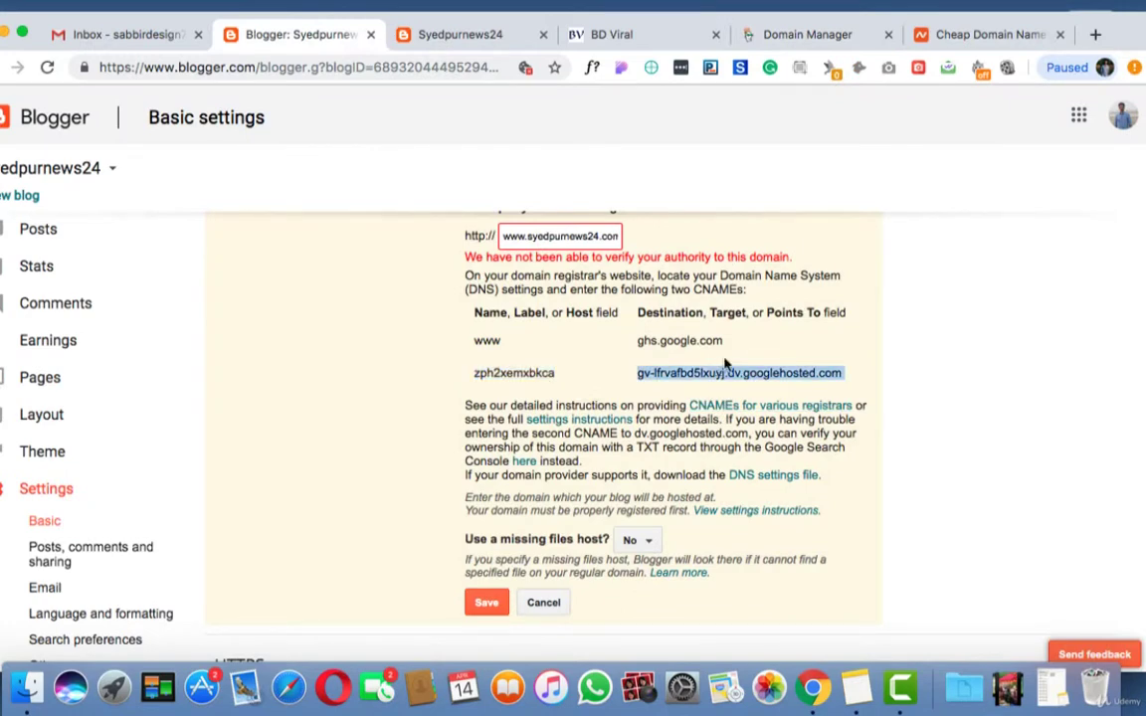
pyautogui.click(814, 35)
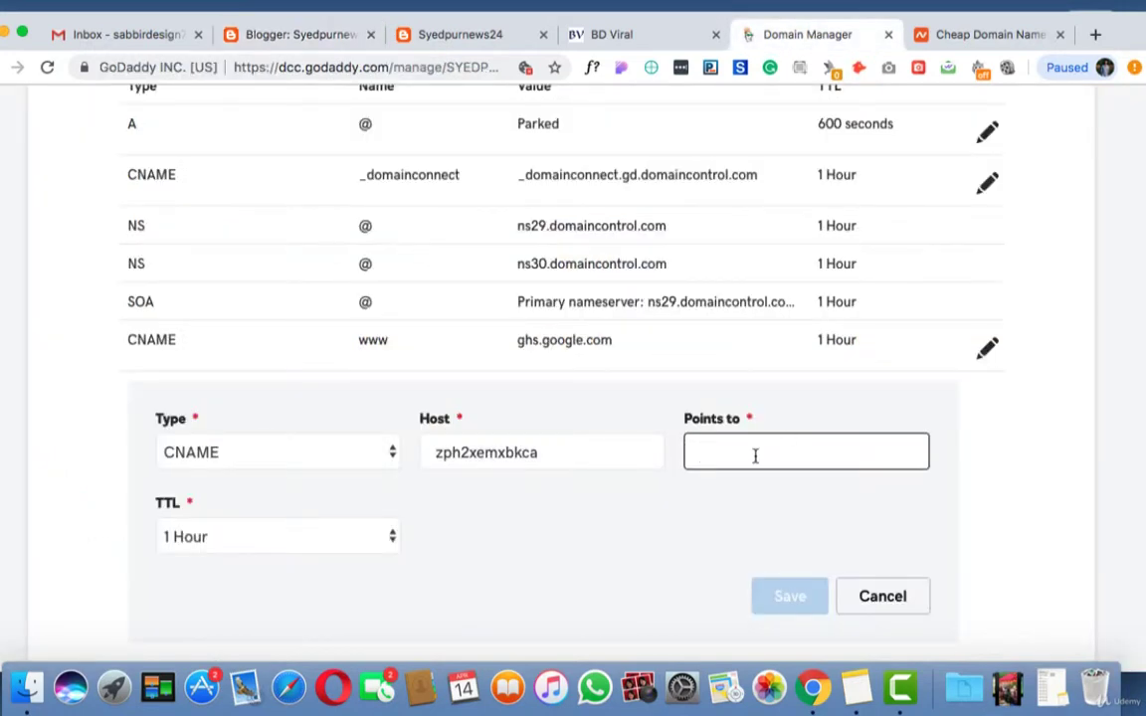
pyautogui.write('fbd5lxuyj.dv.googlehosted.com')
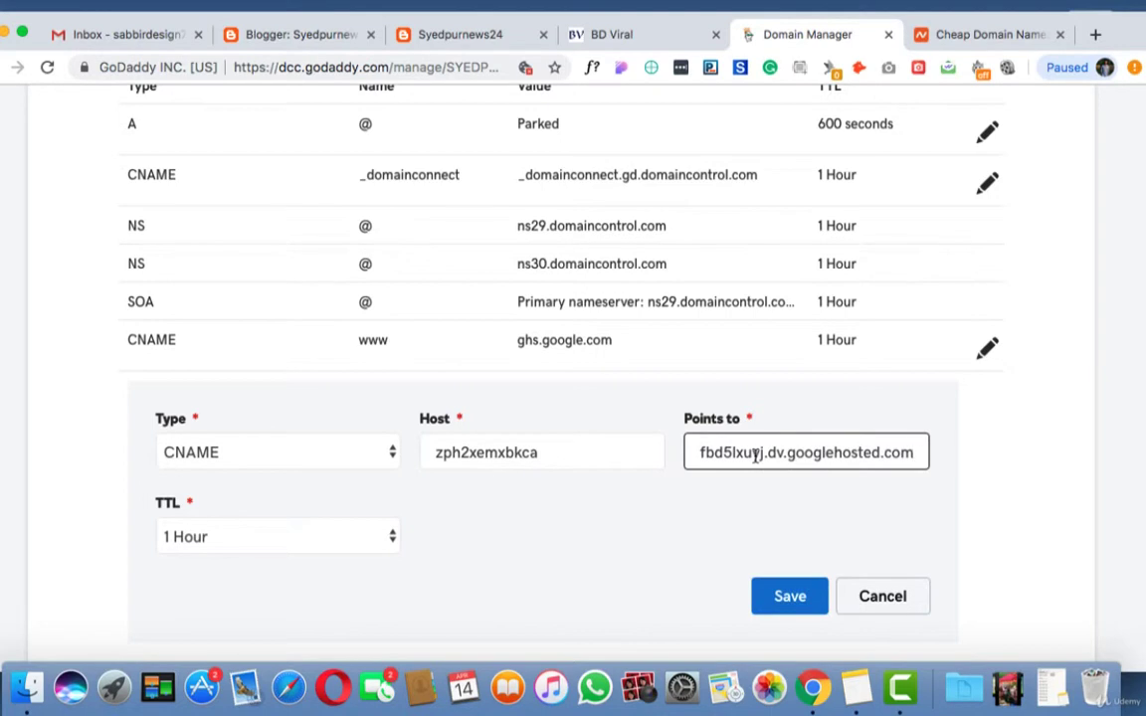
# Save the second CNAME record holding Blogger's verification label and destination.
pyautogui.click(78, 542)
pyautogui.click(779, 603)
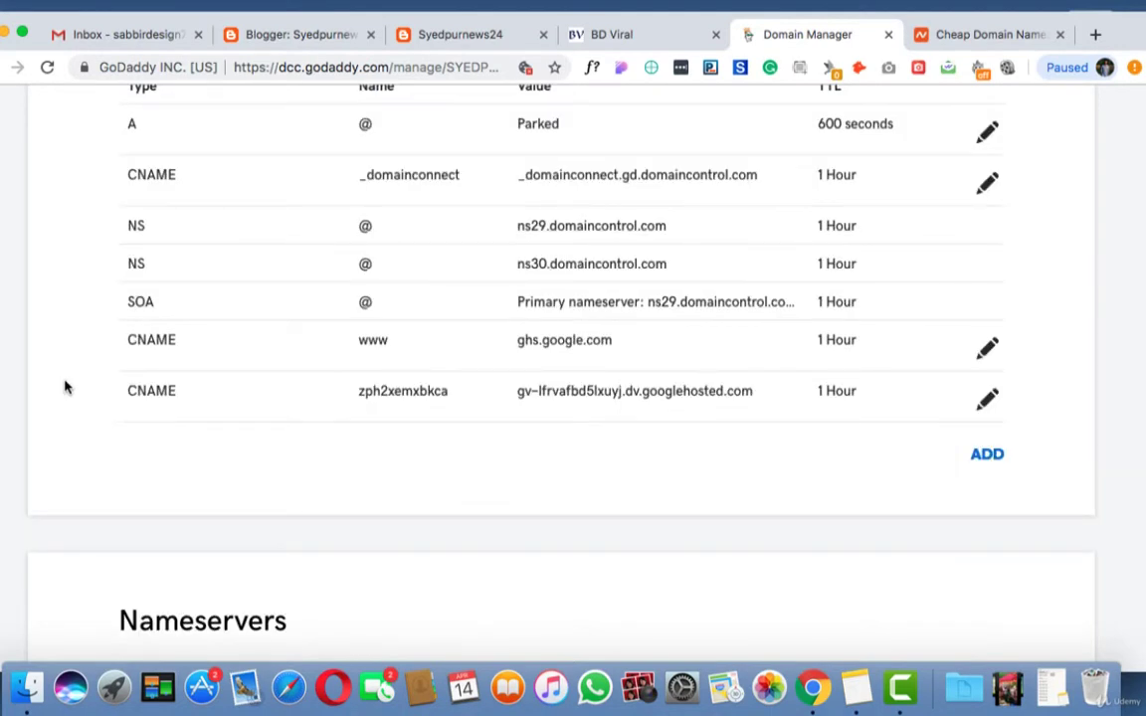
# Start a new A record in GoDaddy's DNS records with @ as its host.
pyautogui.scroll(-2, 63, 386)
pyautogui.click(983, 341)
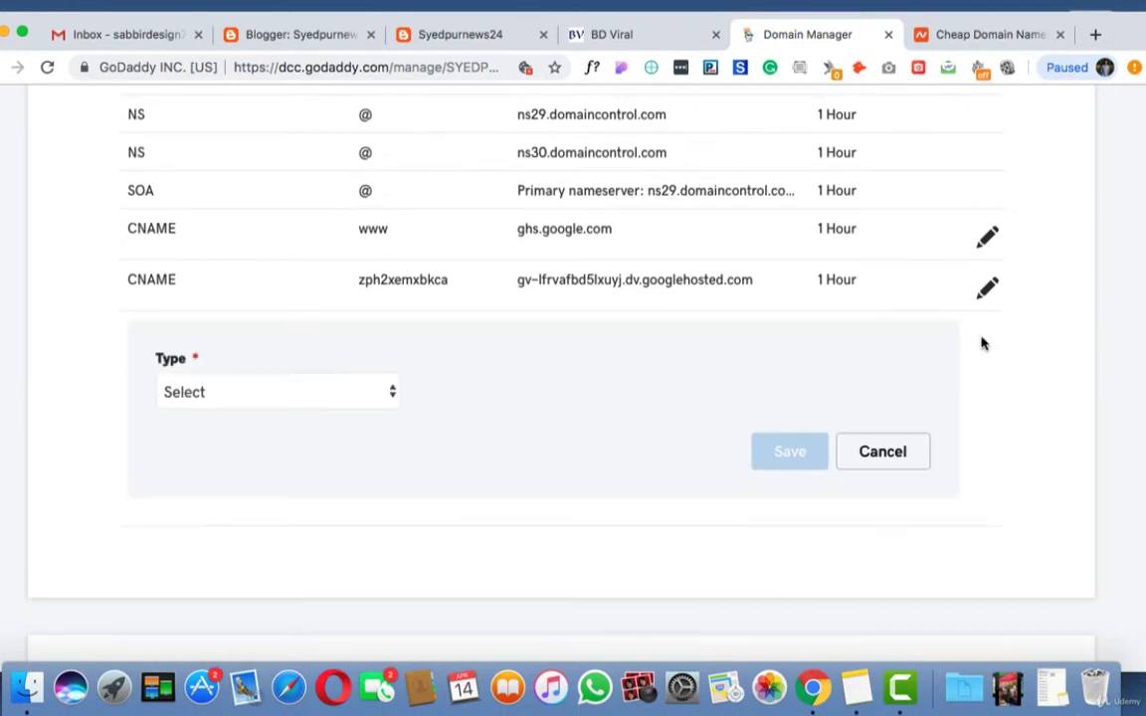
pyautogui.click(287, 397)
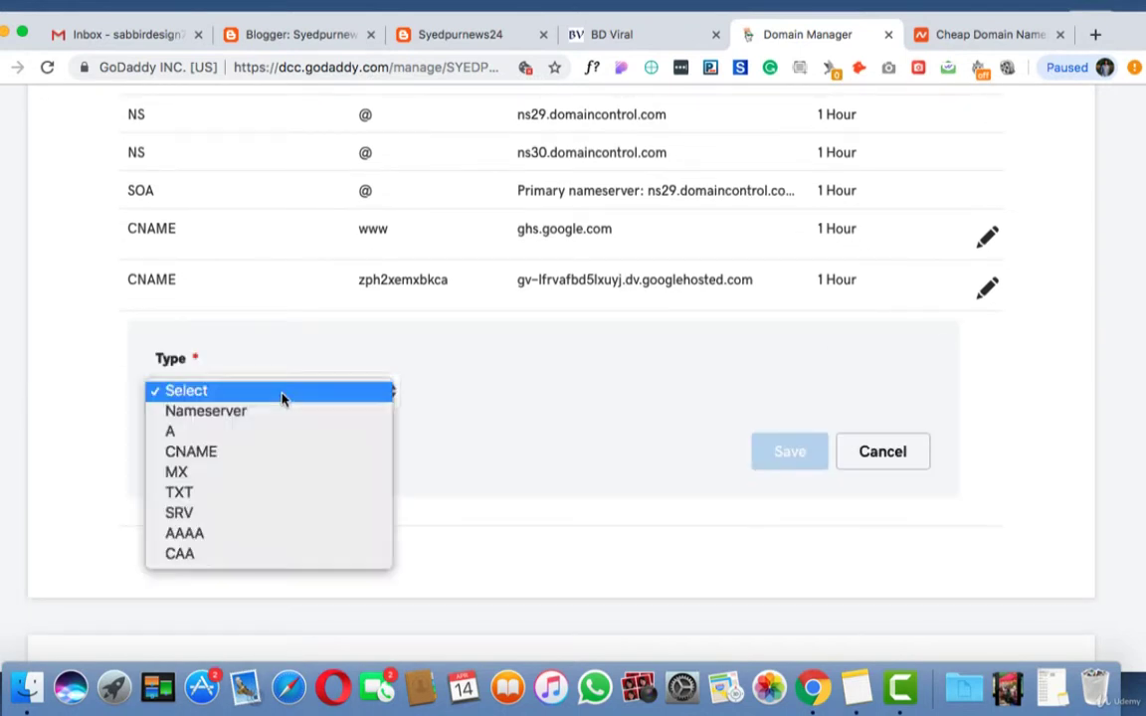
pyautogui.click(227, 436)
pyautogui.click(501, 384)
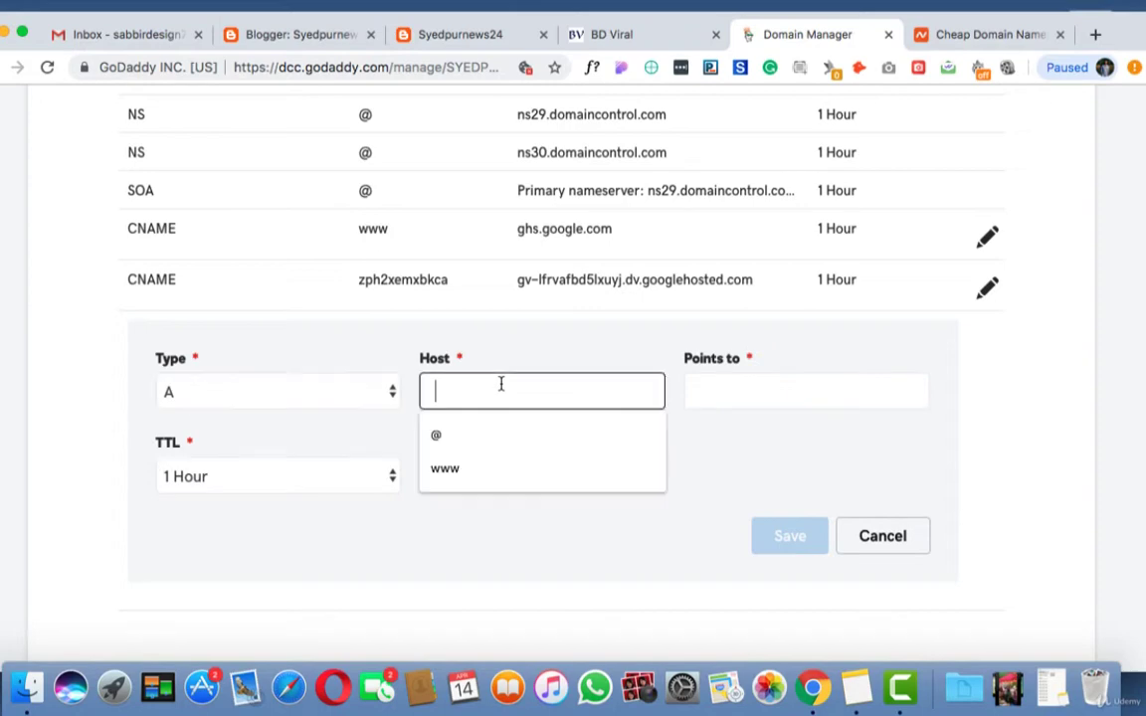
pyautogui.write('@')
pyautogui.click(783, 402)
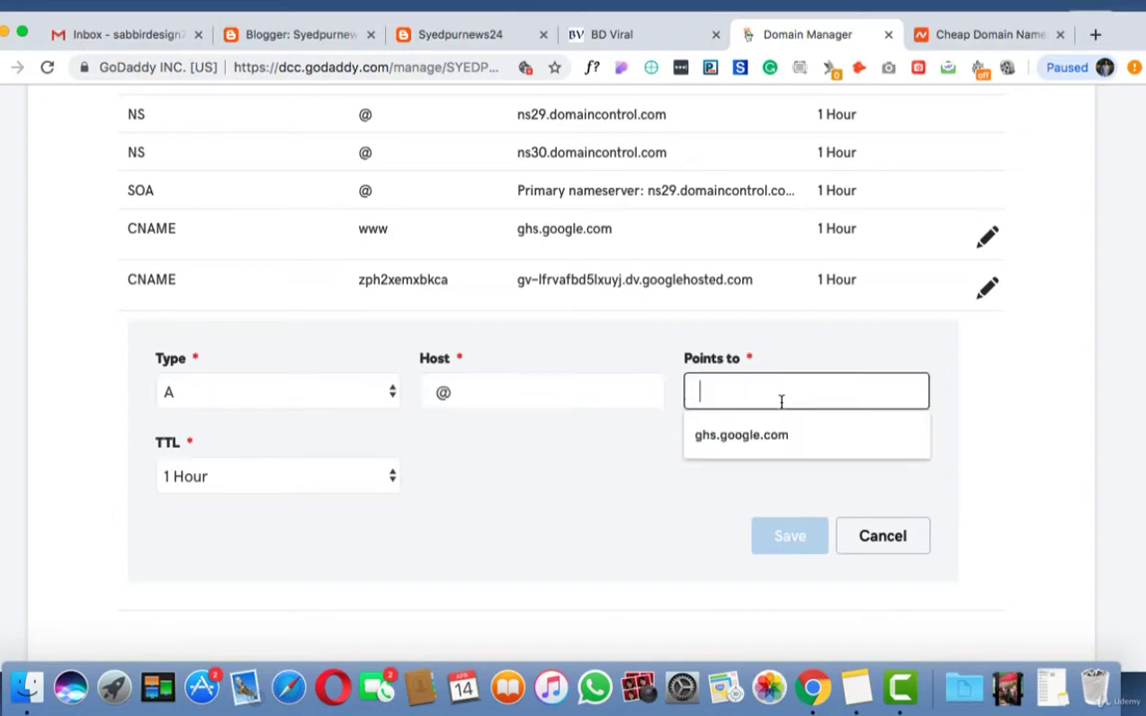
# Switch to Blogger's Basic settings and open the settings instructions and the DNS settings file from their links in new tabs.
pyautogui.click(329, 36)
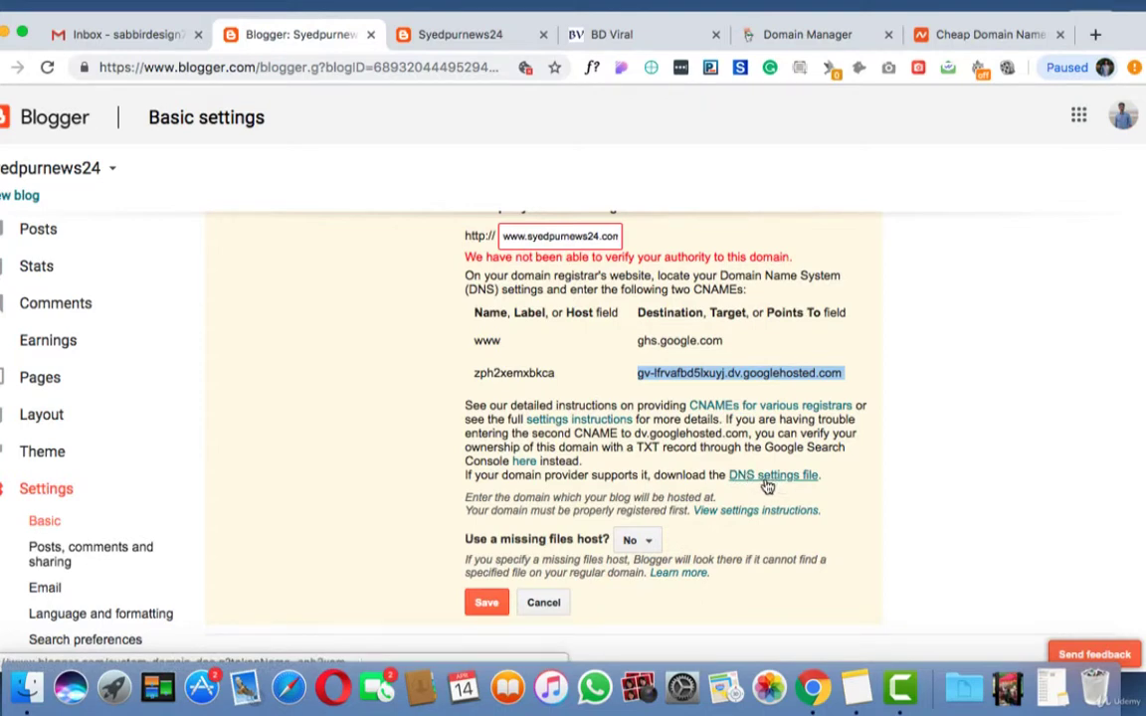
pyautogui.click(757, 481)
pyautogui.click(597, 242)
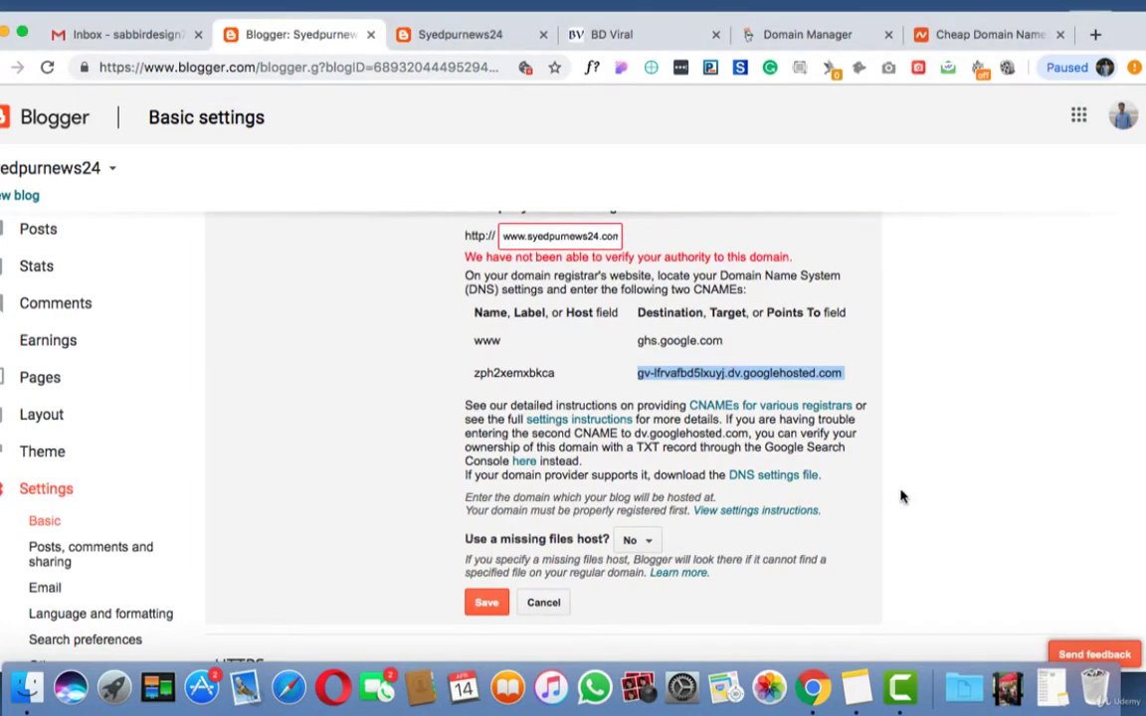
pyautogui.rightClick(732, 513)
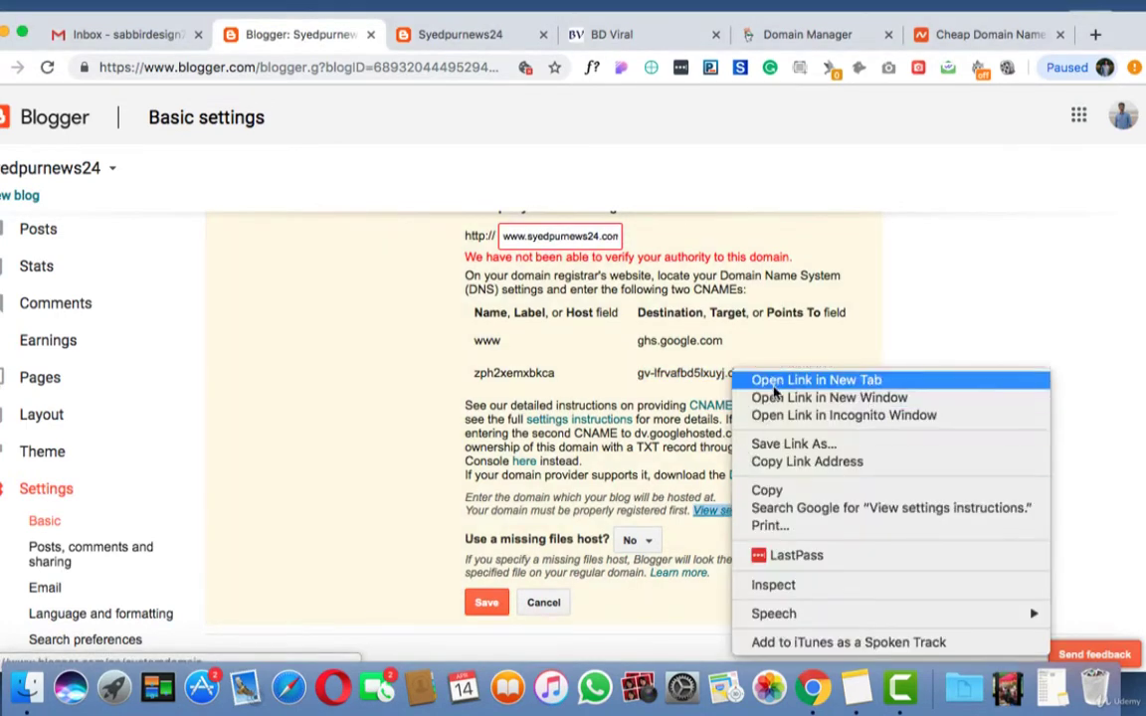
pyautogui.click(775, 388)
pyautogui.rightClick(769, 475)
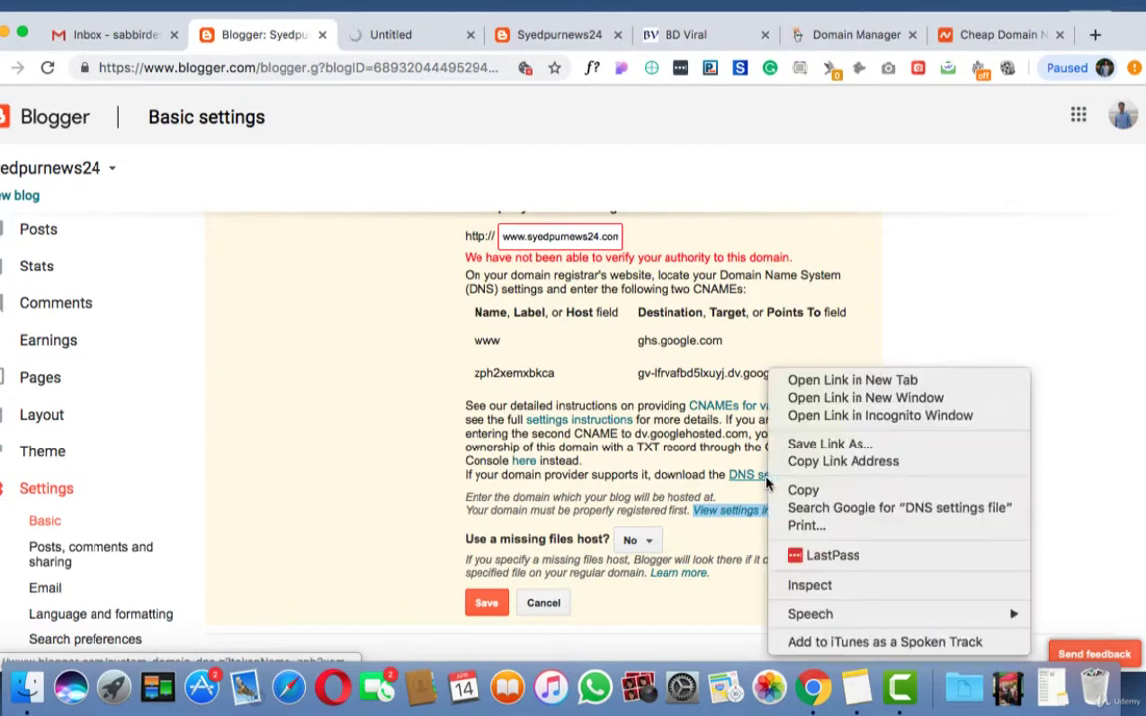
pyautogui.click(801, 386)
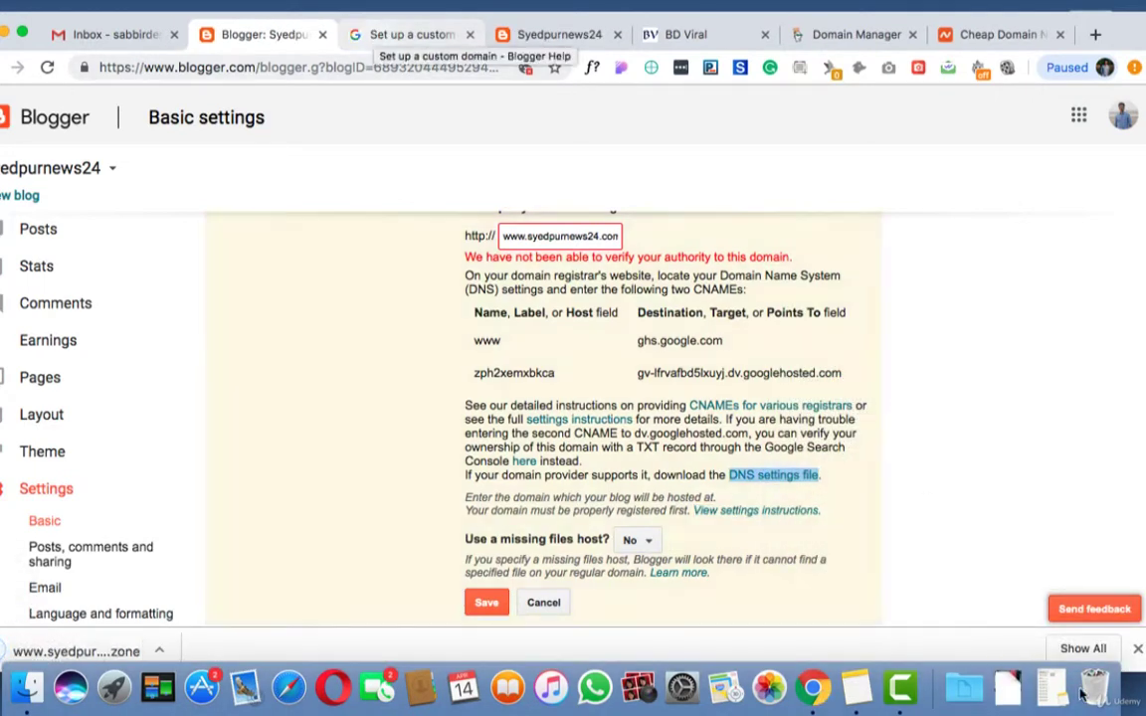
# Copy 216.239.32.21 from Blogger Help's custom domain article into the A record's Points to field in GoDaddy and save the record.
pyautogui.click(422, 40)
pyautogui.scroll(-10, 346, 467)
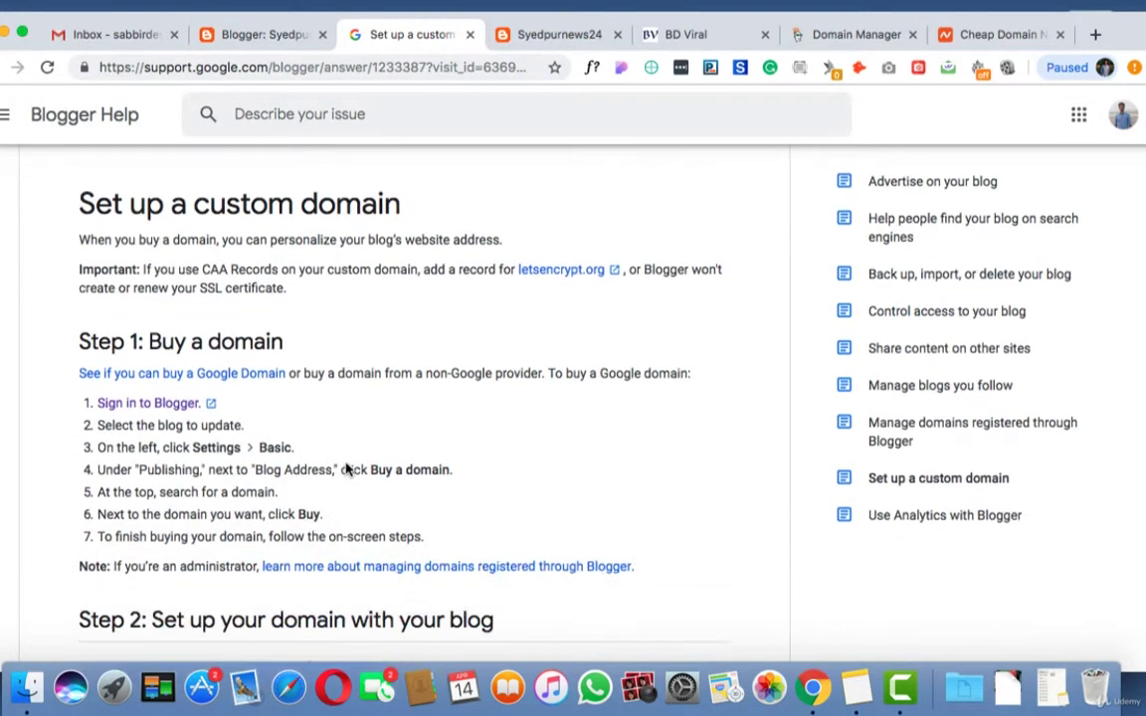
pyautogui.scroll(-4, 346, 468)
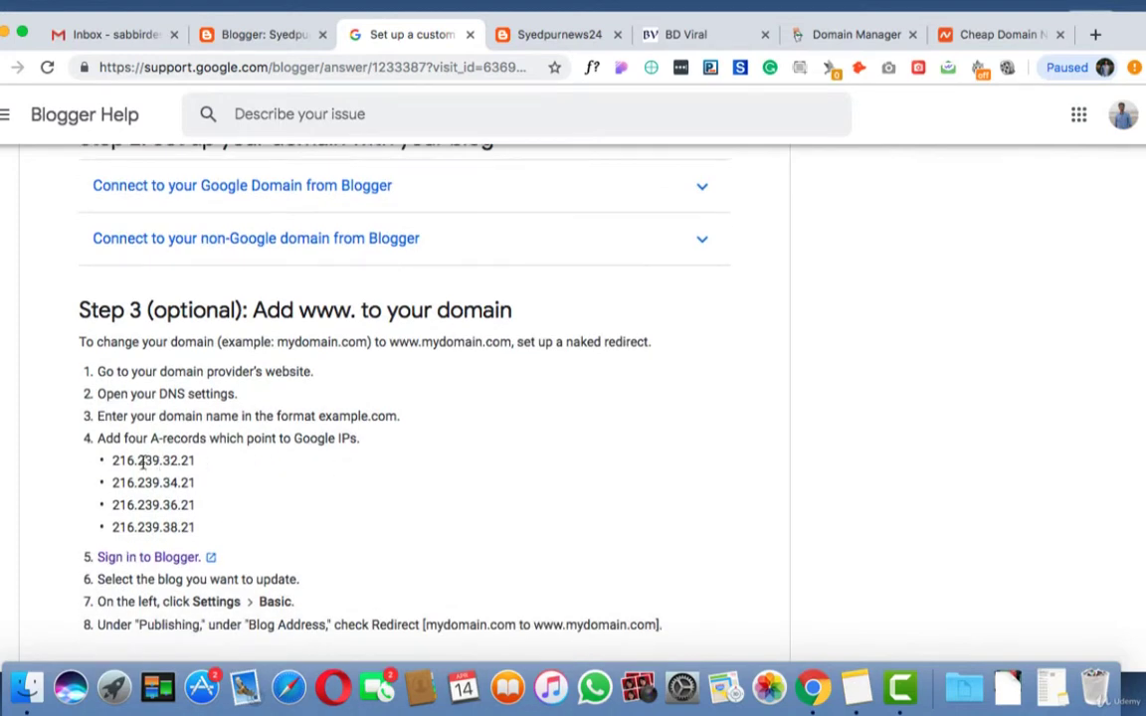
pyautogui.doubleClick(133, 461)
pyautogui.press('super+c')
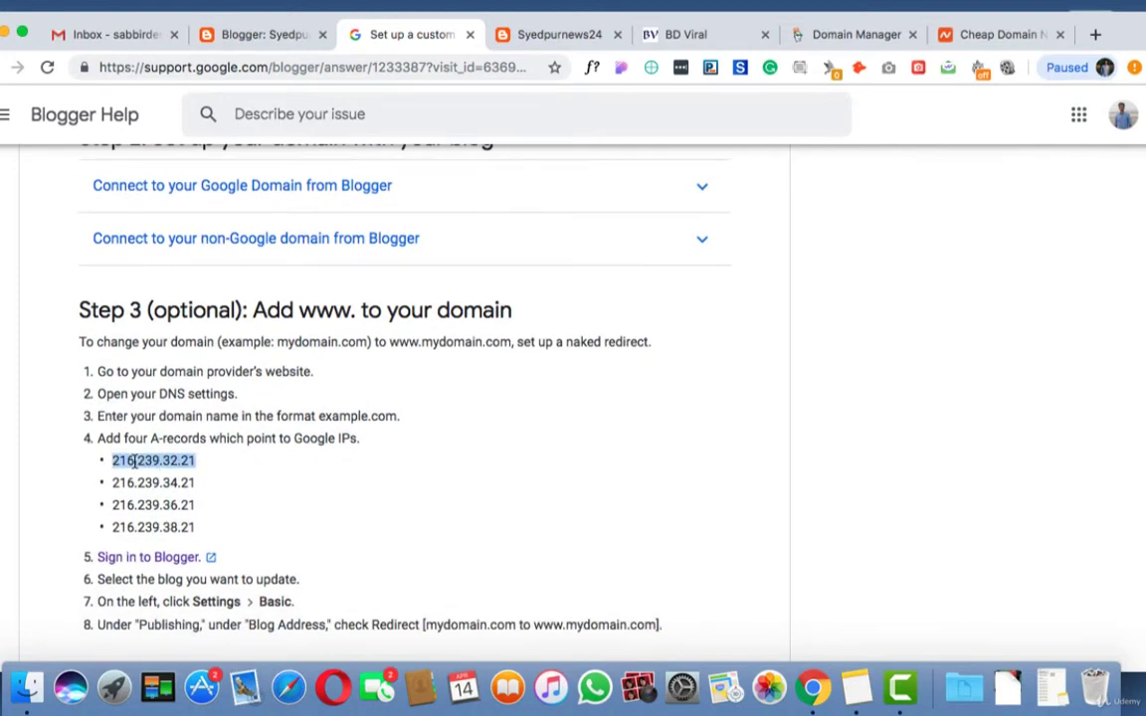
pyautogui.click(846, 35)
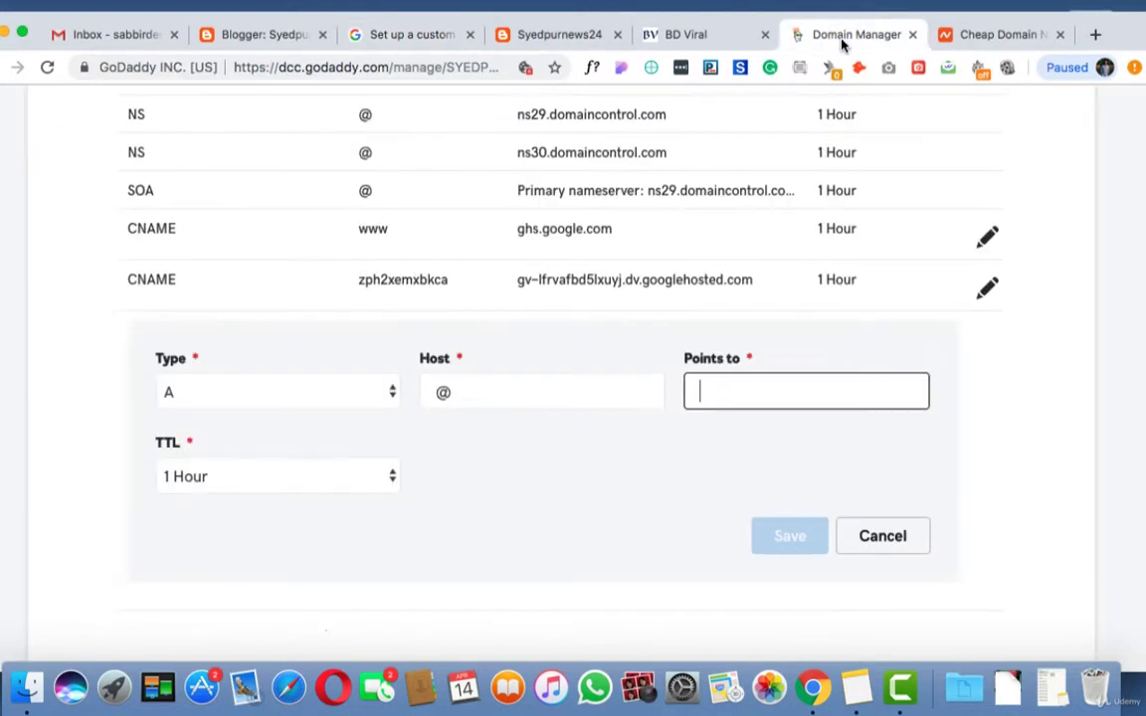
pyautogui.click(759, 388)
pyautogui.press('super+v')
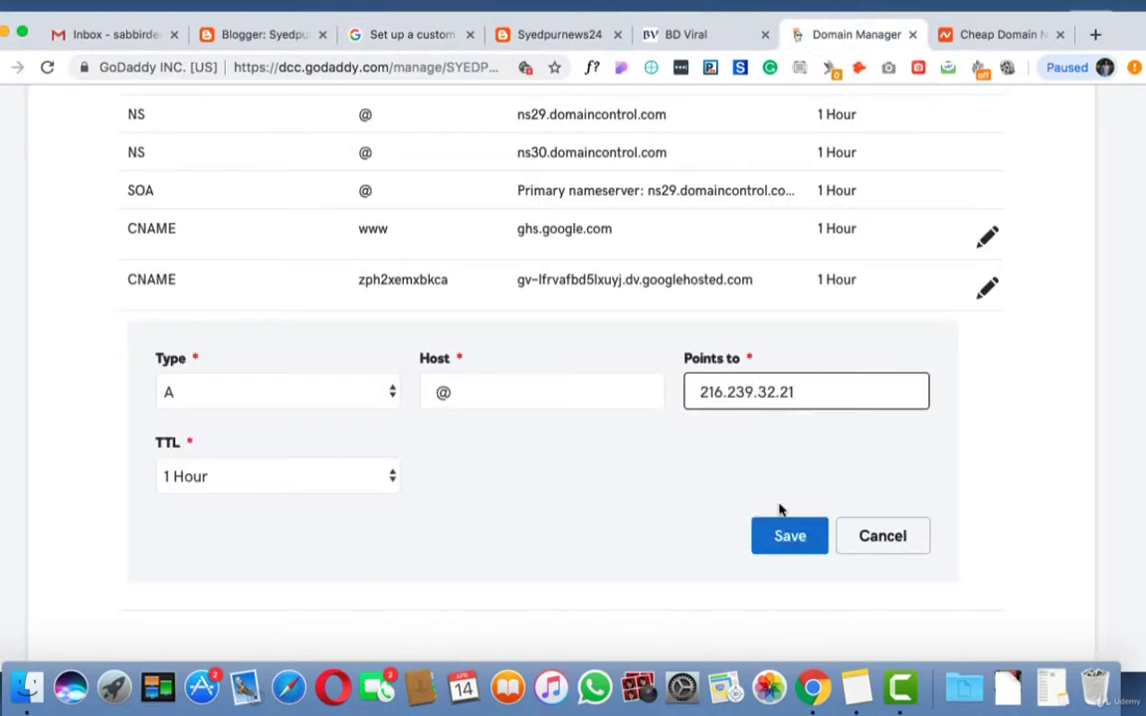
pyautogui.click(782, 544)
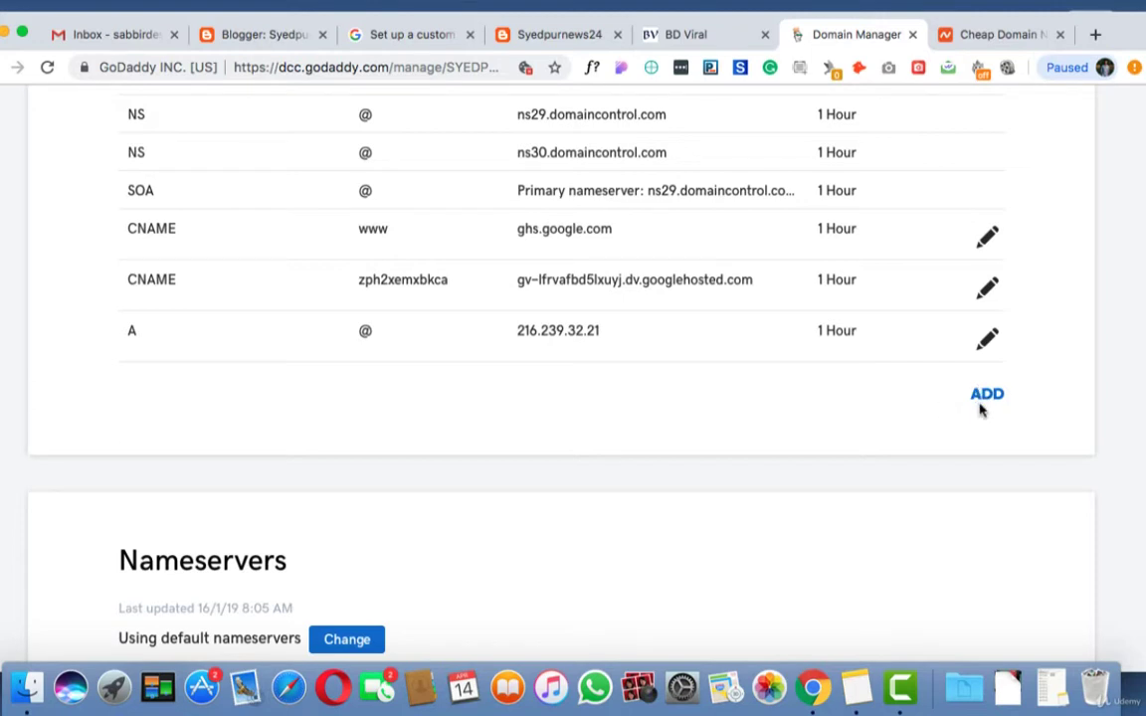
# Start a second Google A record in GoDaddy with @ as its host.
pyautogui.click(985, 394)
pyautogui.click(348, 445)
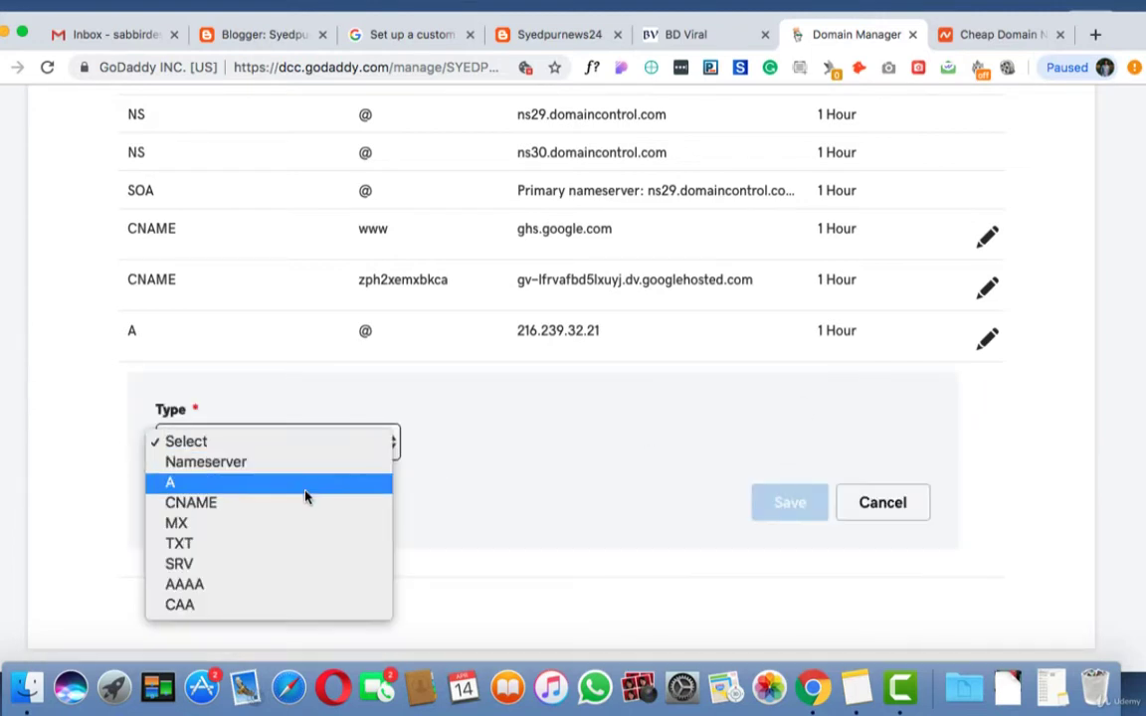
pyautogui.click(301, 485)
pyautogui.click(532, 434)
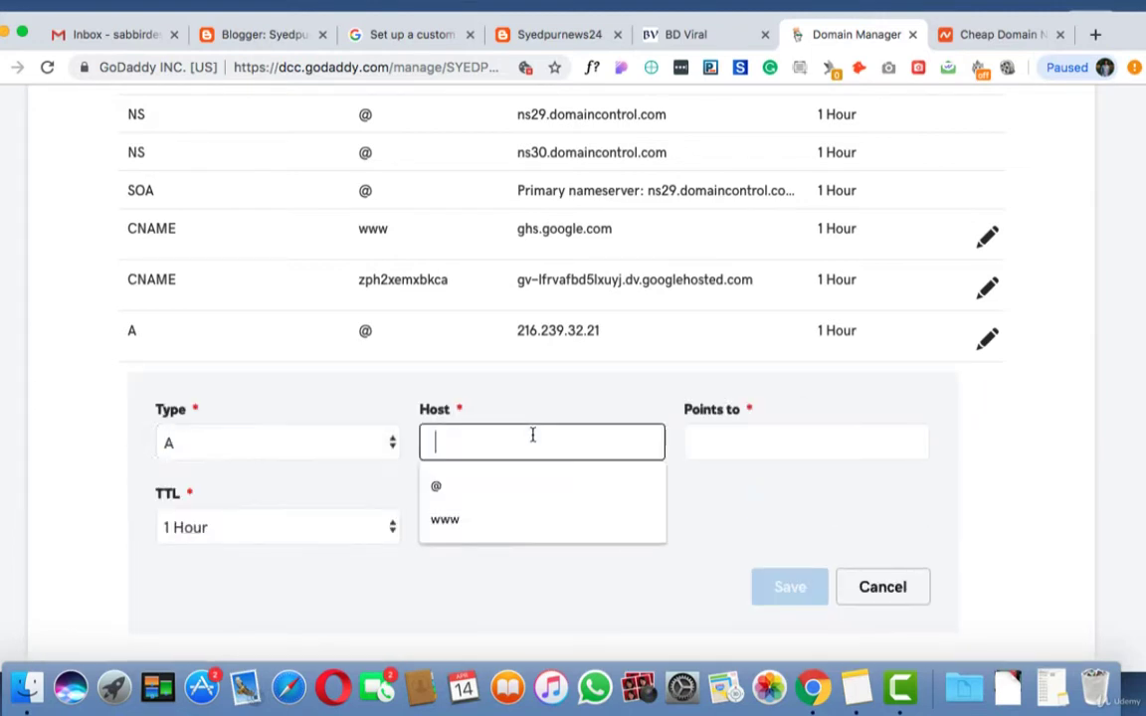
pyautogui.write('@')
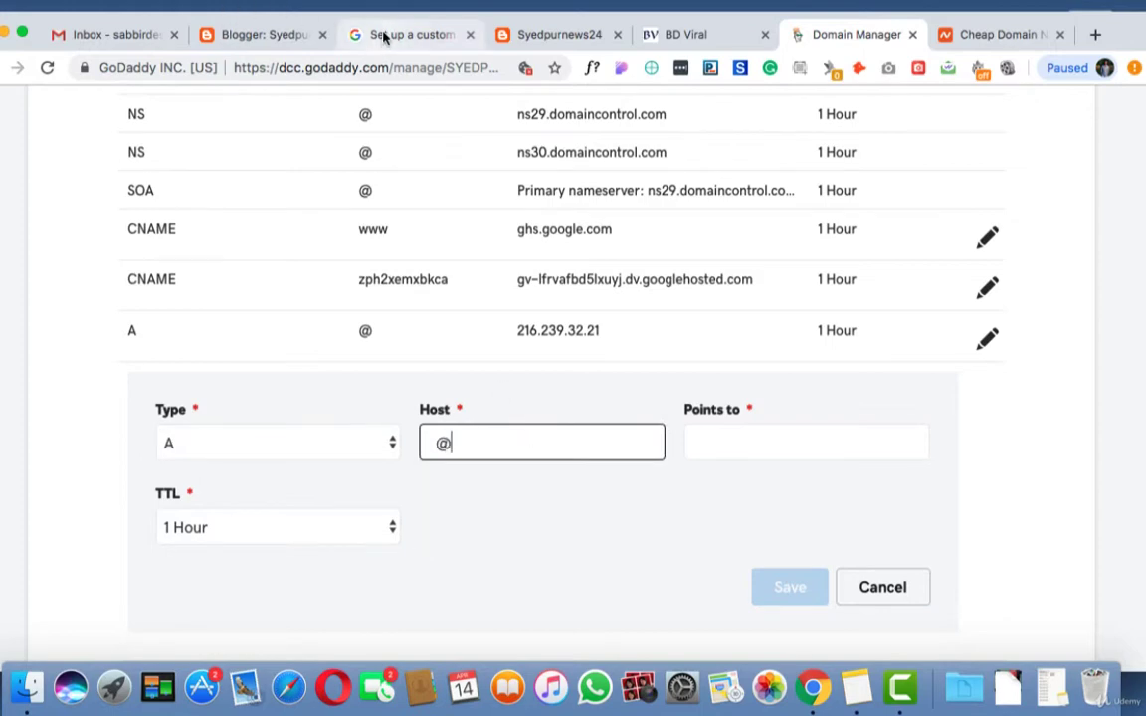
# Copy 216.239.34.21 from Blogger Help as the second A record's Points to value in GoDaddy and save the record.
pyautogui.click(347, 36)
pyautogui.doubleClick(154, 483)
pyautogui.press('super+c')
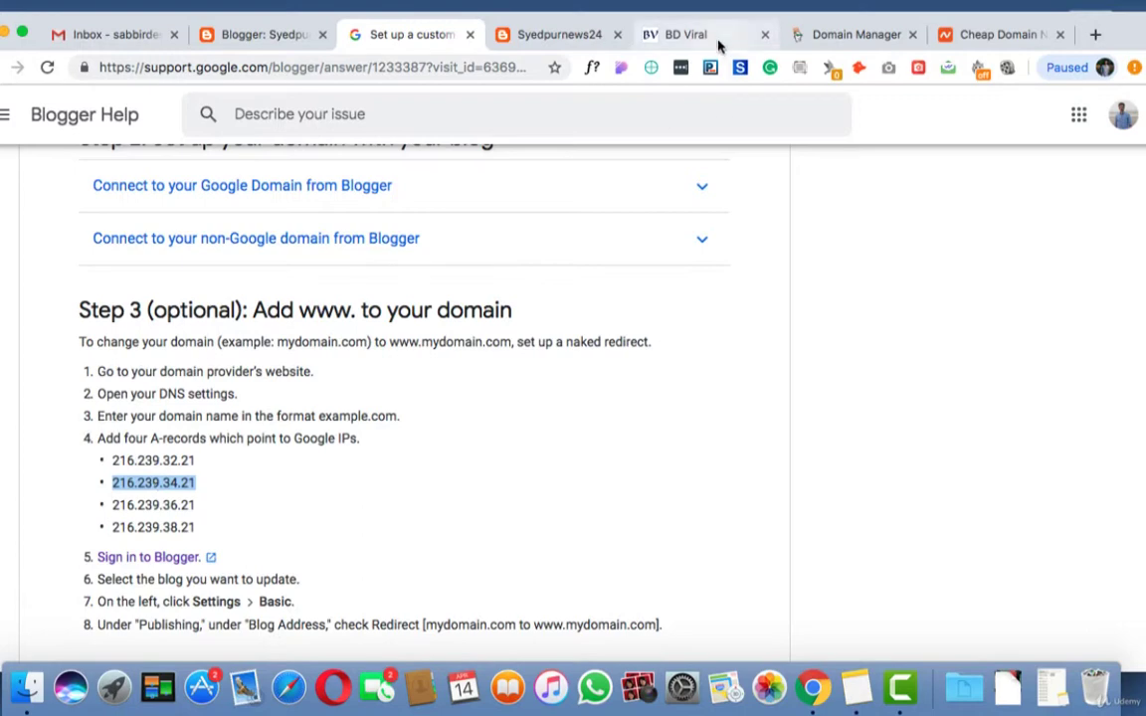
pyautogui.click(826, 40)
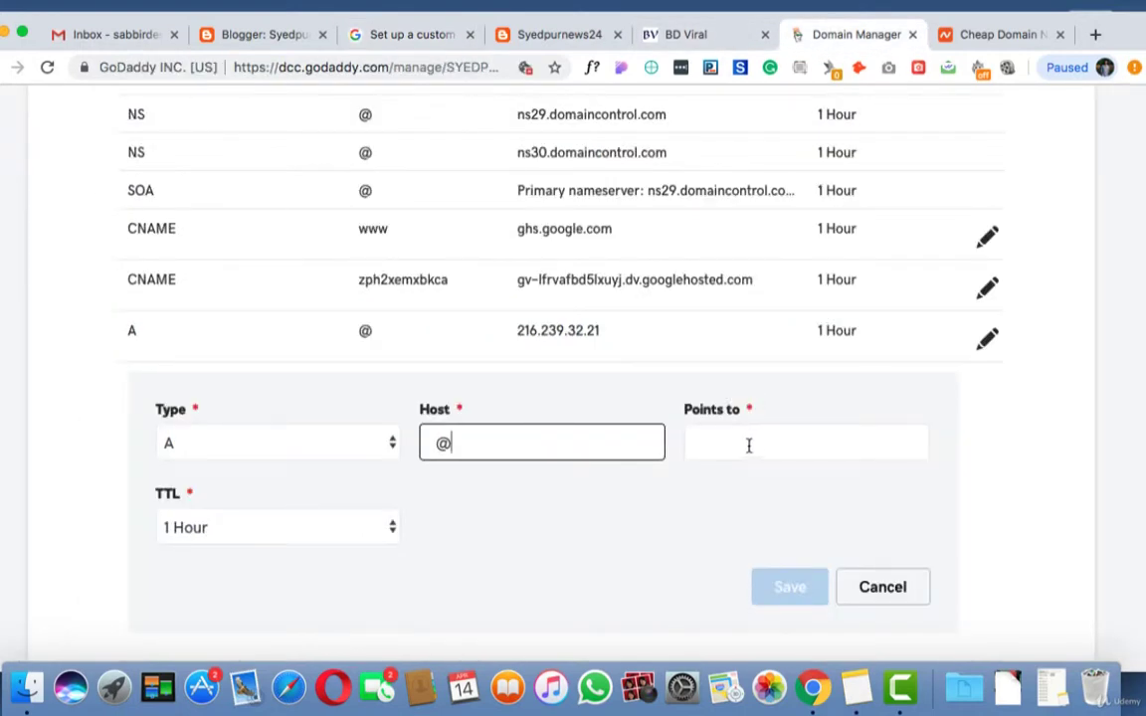
pyautogui.click(757, 443)
pyautogui.press('super+v')
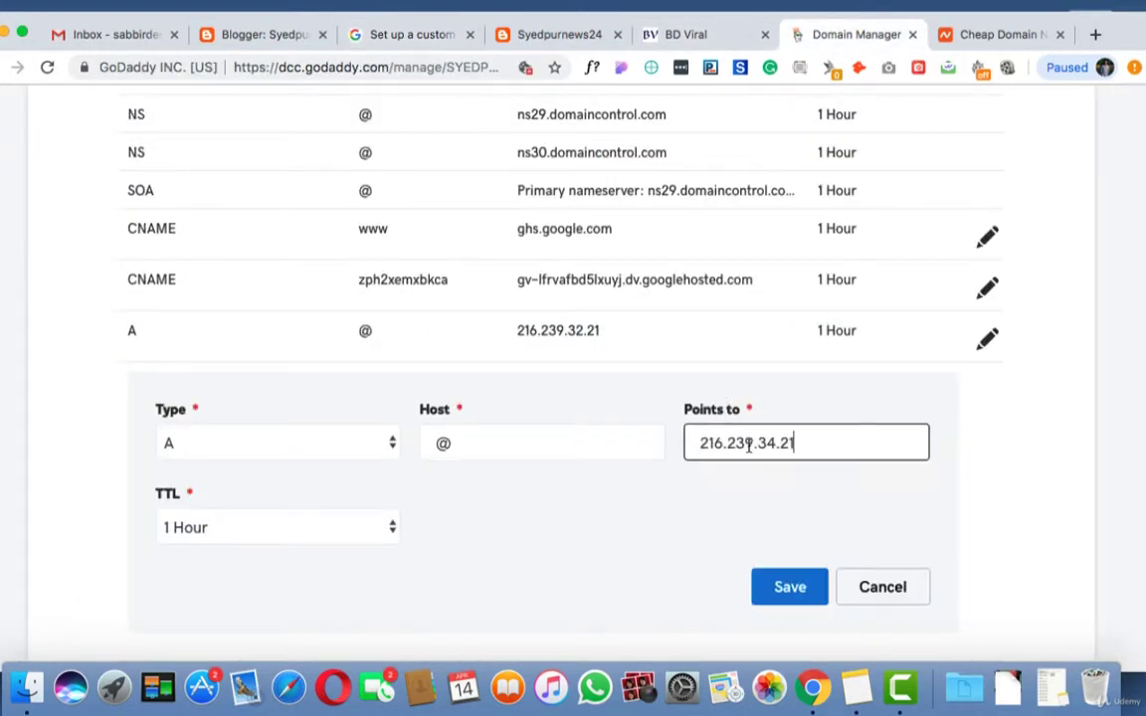
pyautogui.click(786, 589)
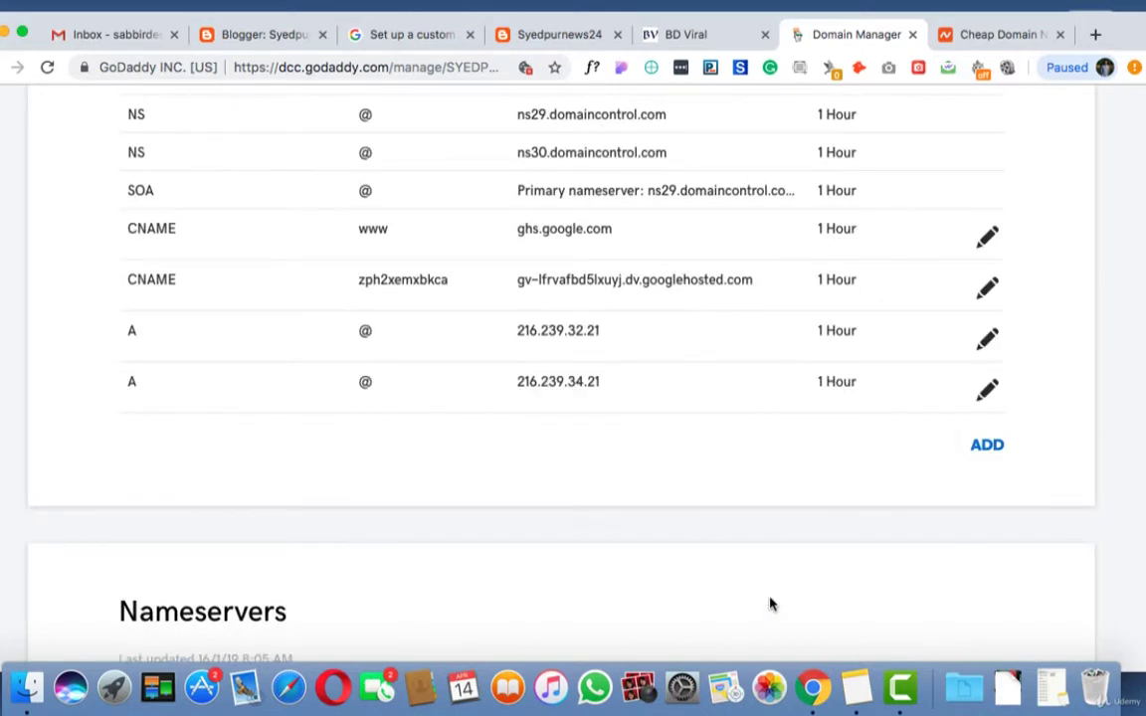
# Start a third Google A record with @ as its host.
pyautogui.click(987, 448)
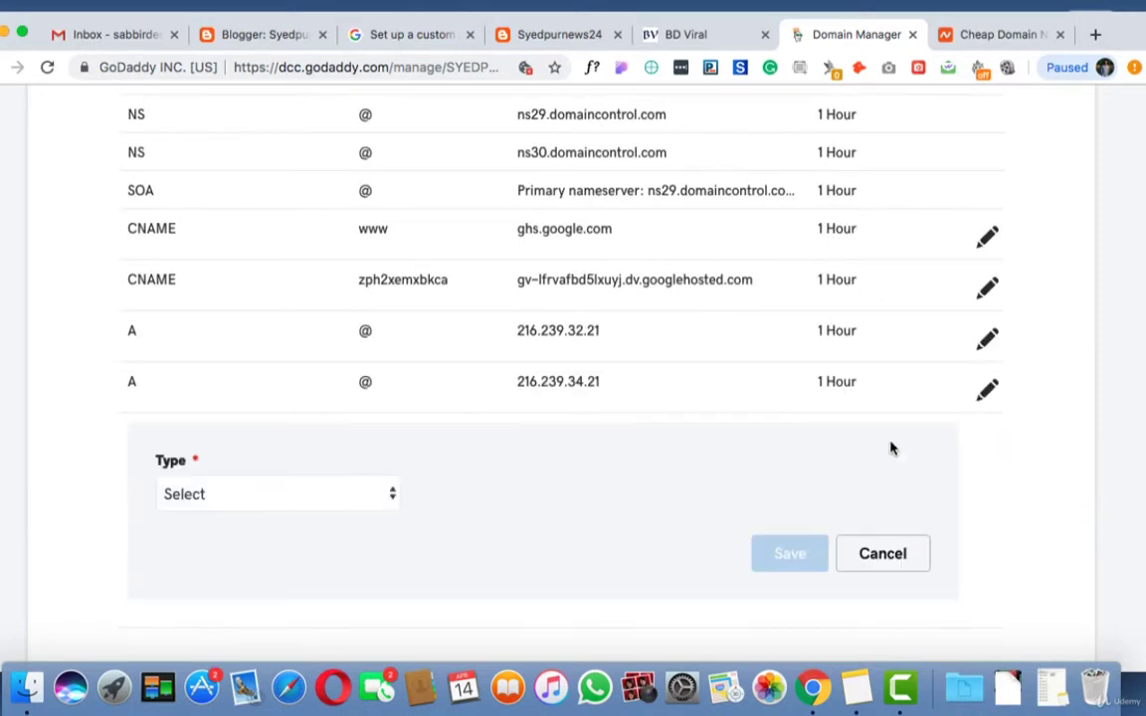
pyautogui.click(241, 497)
pyautogui.click(206, 536)
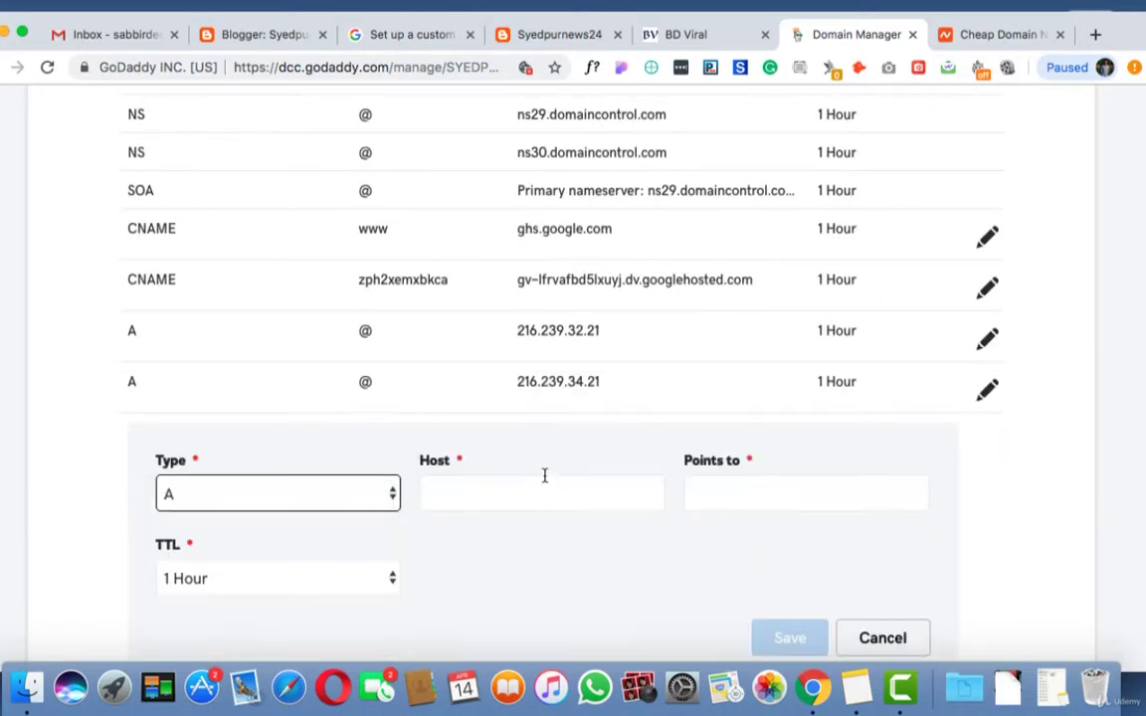
pyautogui.click(536, 494)
pyautogui.write('@')
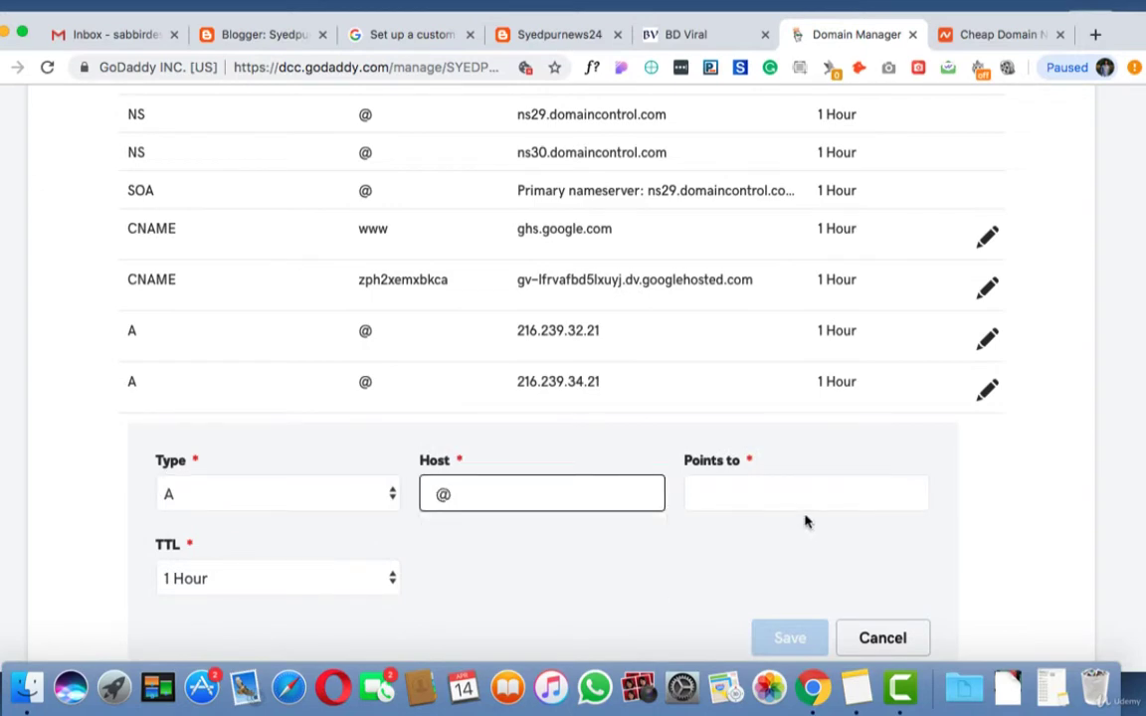
pyautogui.click(780, 495)
# Copy 216.239.36.21 from Blogger Help as the third A record's Points to value in GoDaddy and save the record.
pyautogui.click(384, 35)
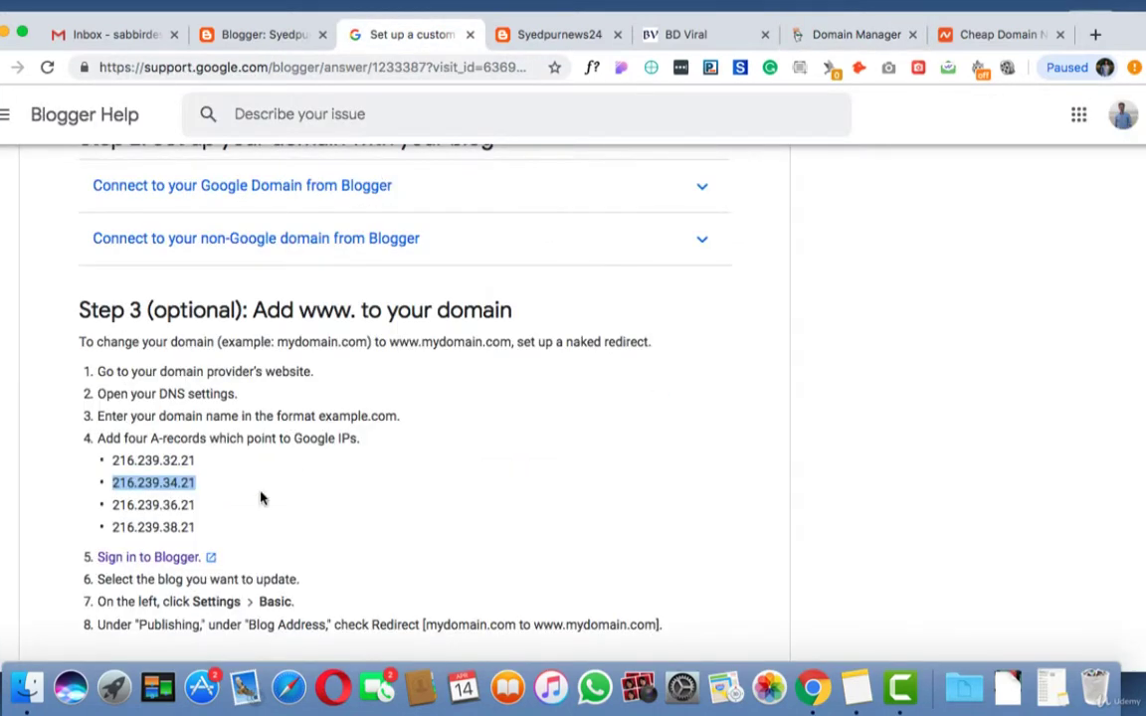
pyautogui.doubleClick(153, 504)
pyautogui.press('super+c')
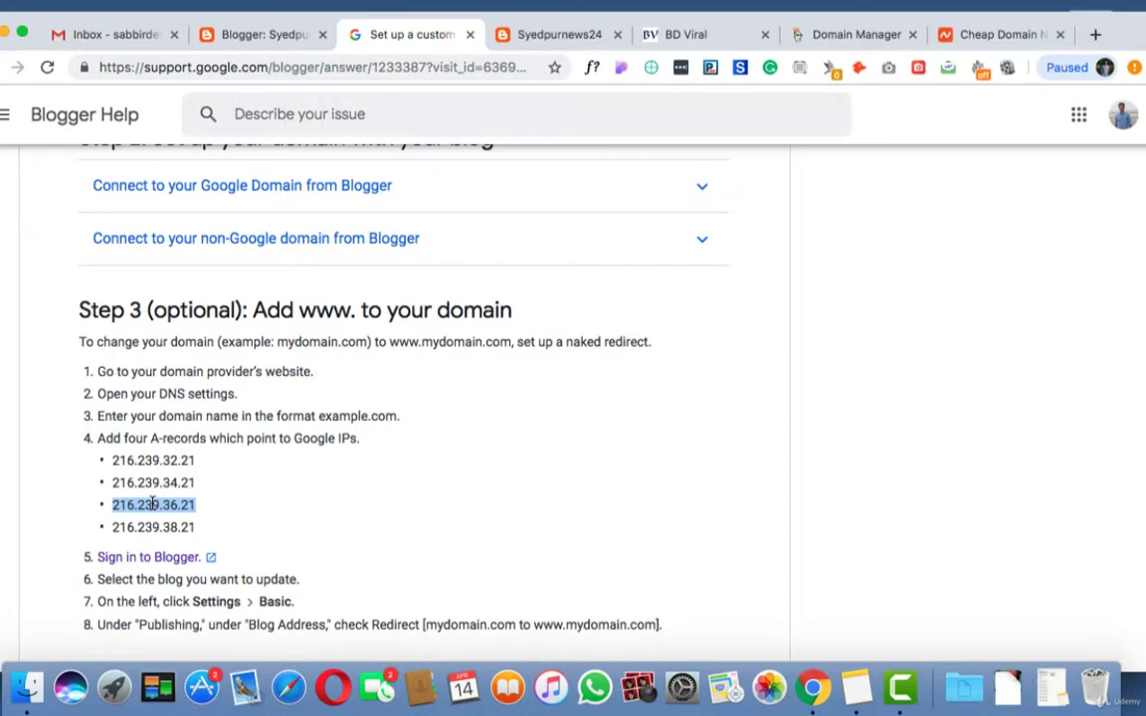
pyautogui.click(853, 36)
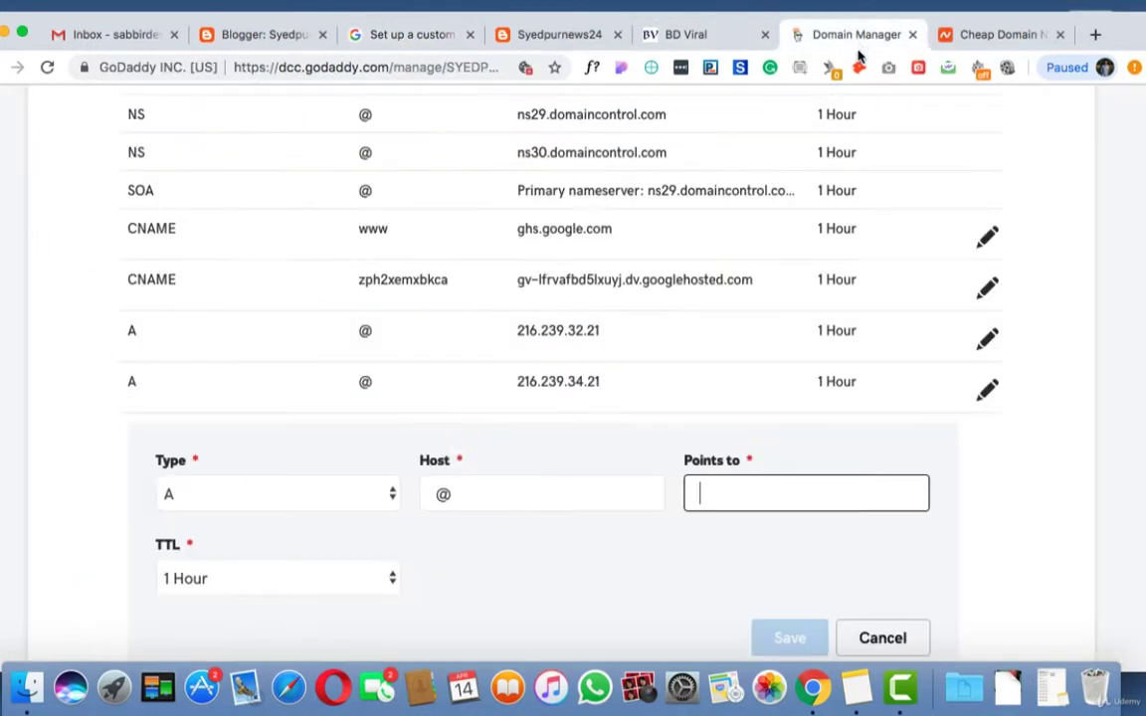
pyautogui.press('super+v')
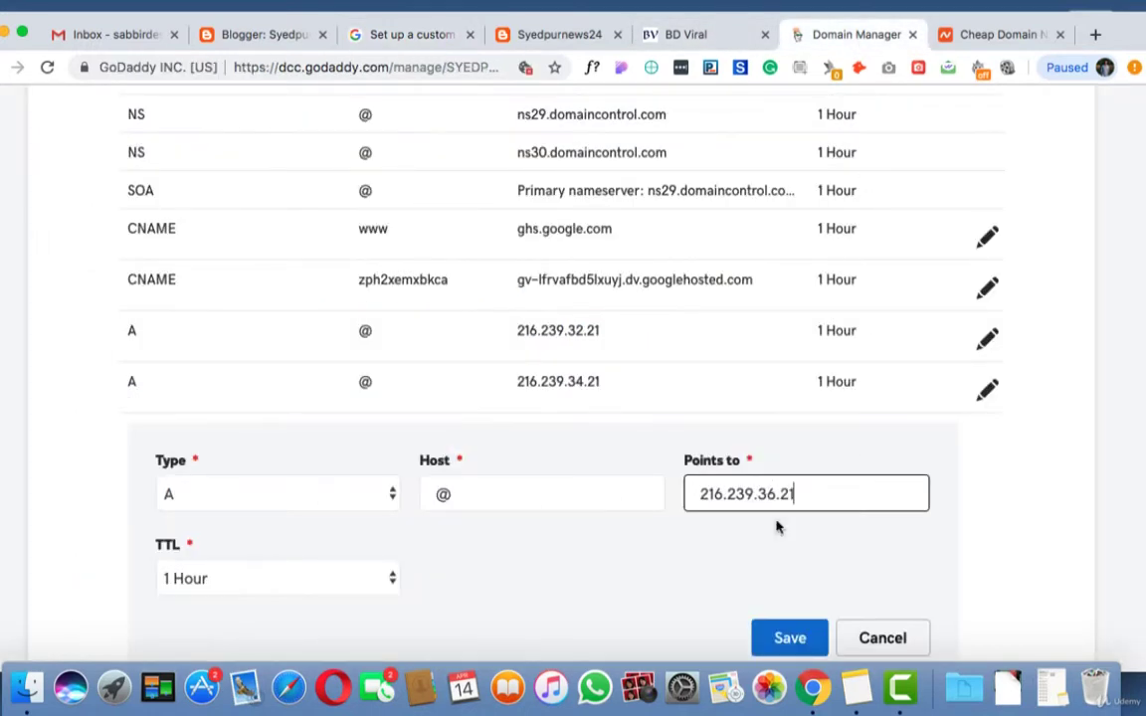
pyautogui.click(790, 642)
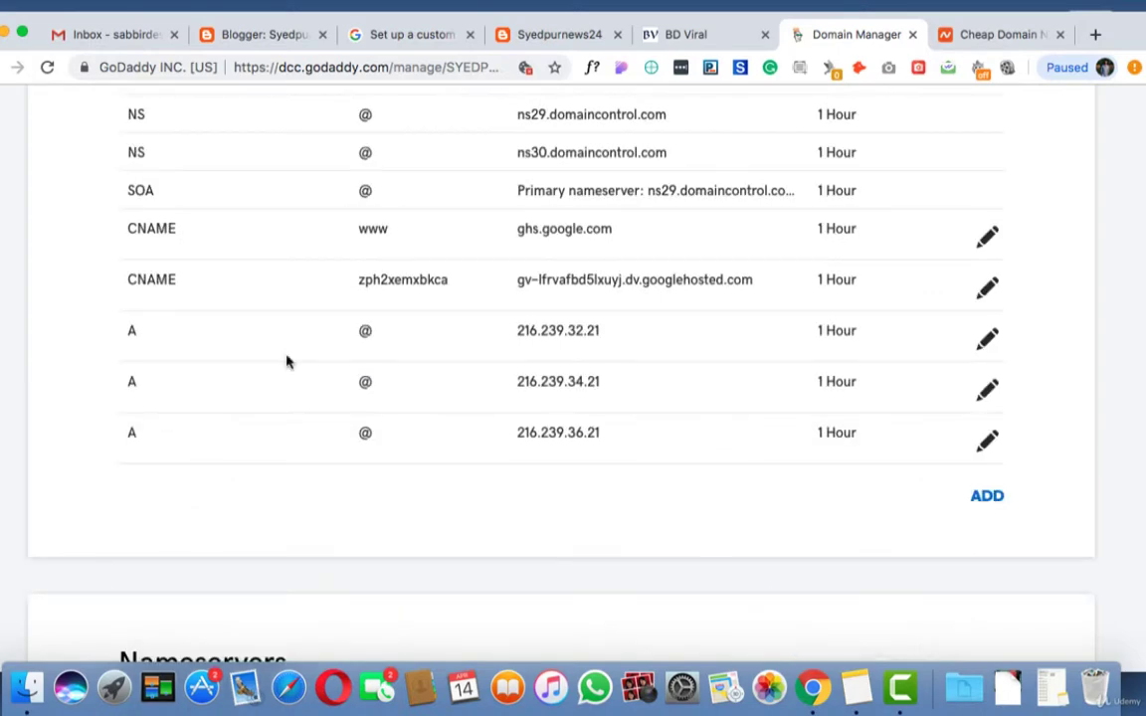
# Copy the fourth Google IP address, 216.239.38.21, from the Blogger Help instructions.
pyautogui.click(291, 40)
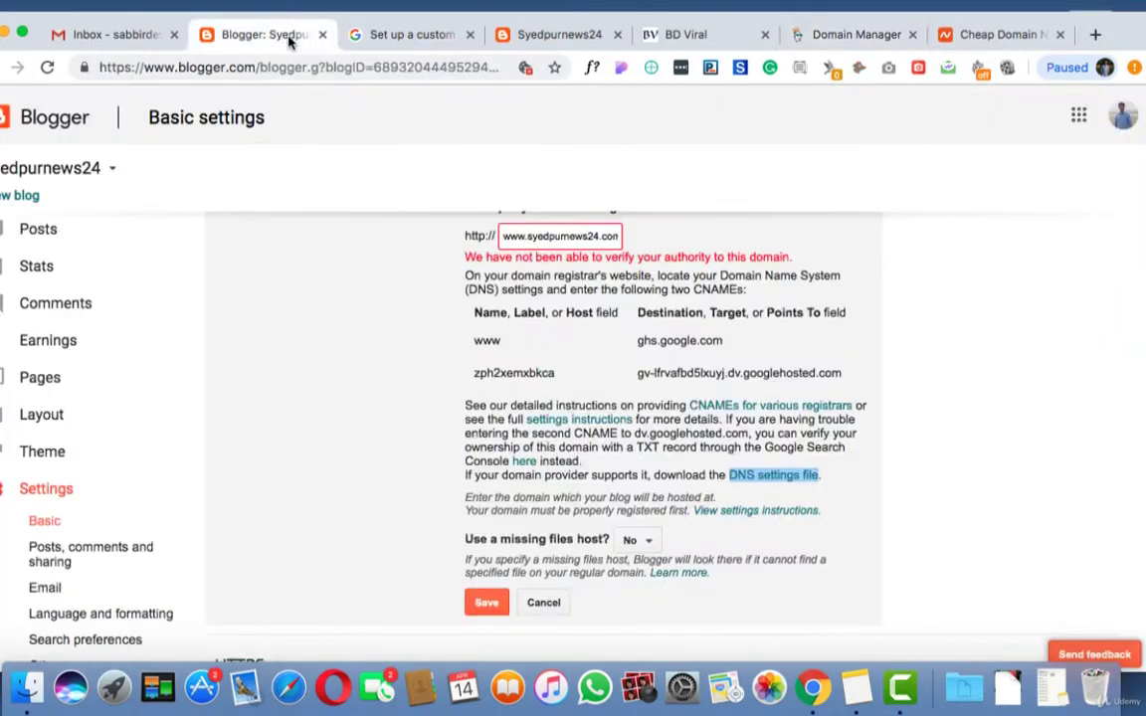
pyautogui.click(426, 44)
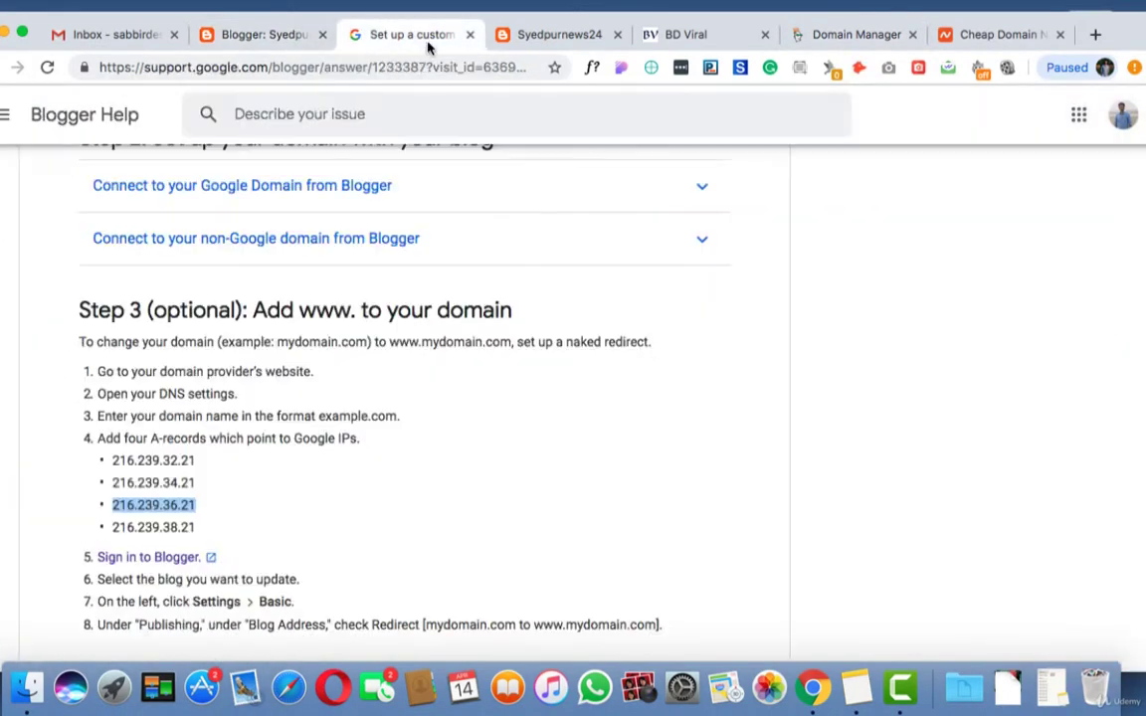
pyautogui.doubleClick(146, 527)
pyautogui.press('super+c')
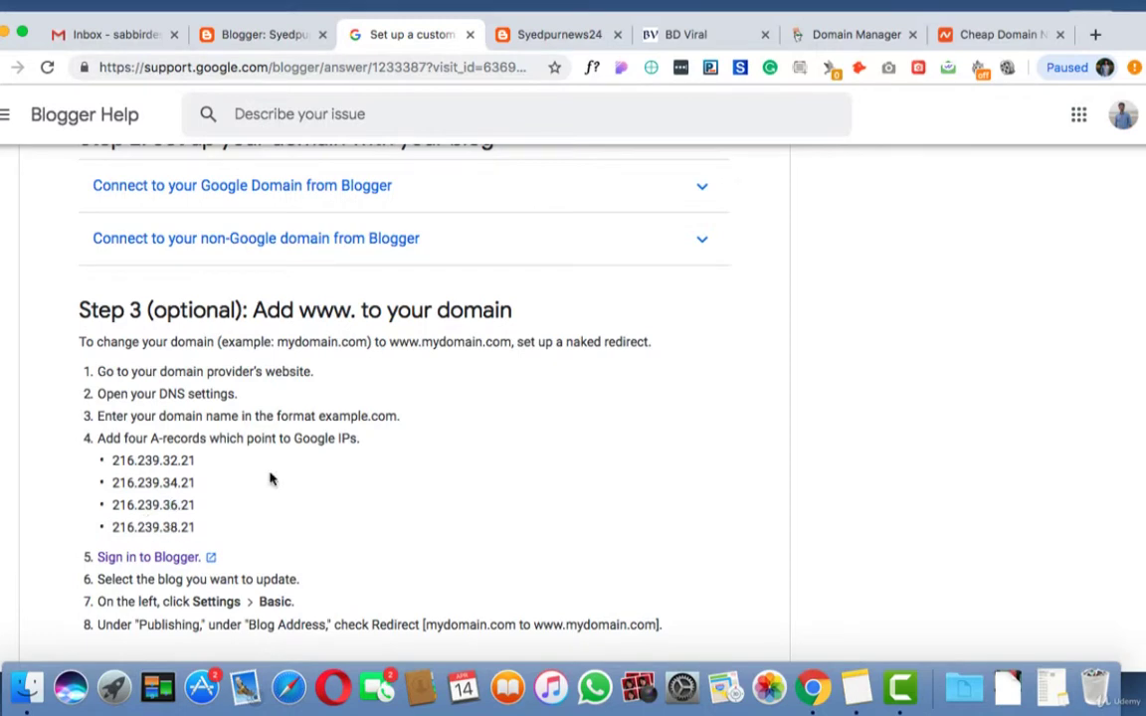
# Start a fourth A record in GoDaddy's DNS records with @ as its host.
pyautogui.click(867, 42)
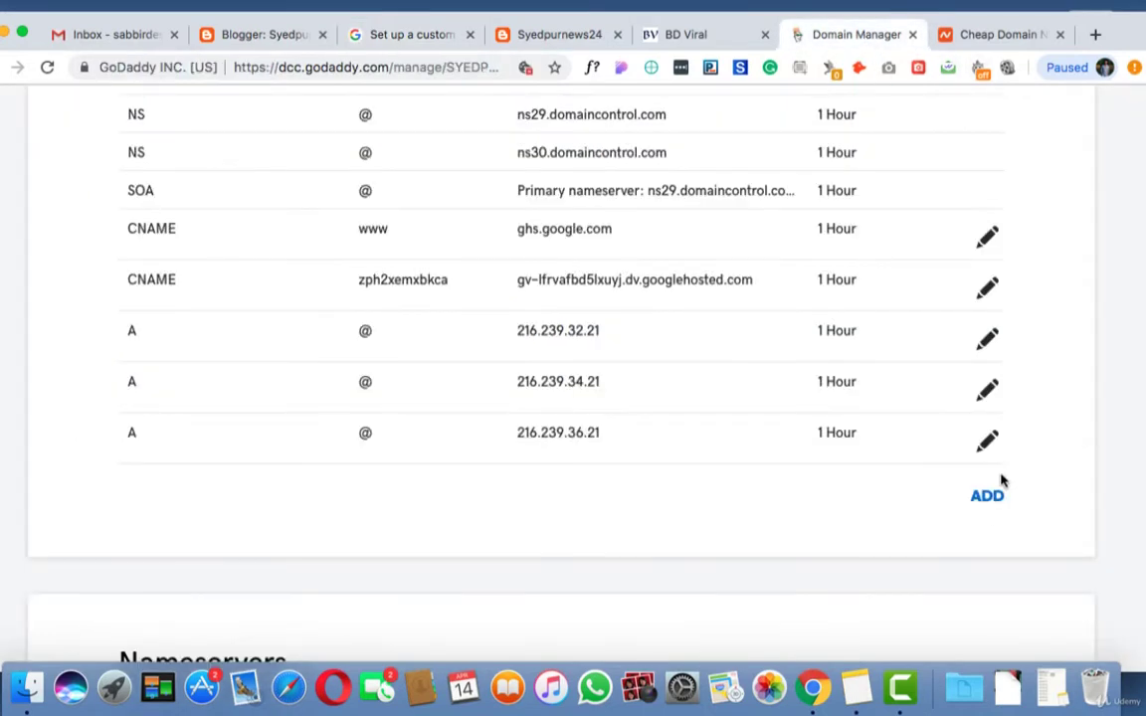
pyautogui.click(987, 500)
pyautogui.click(309, 545)
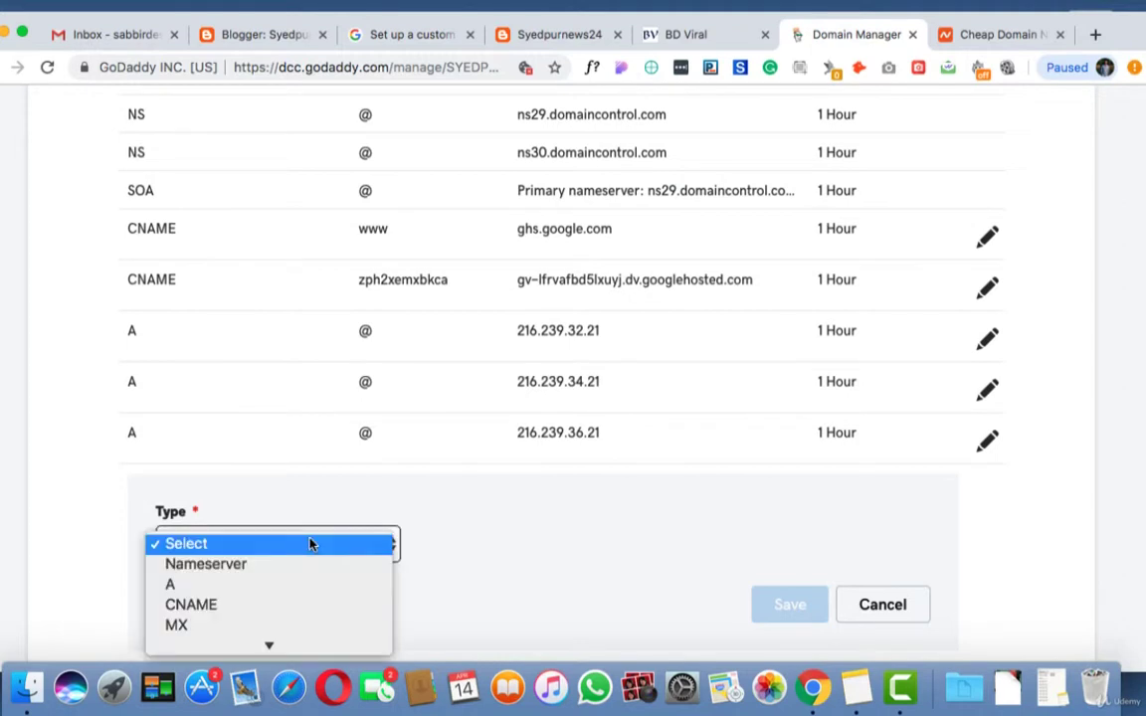
pyautogui.click(356, 581)
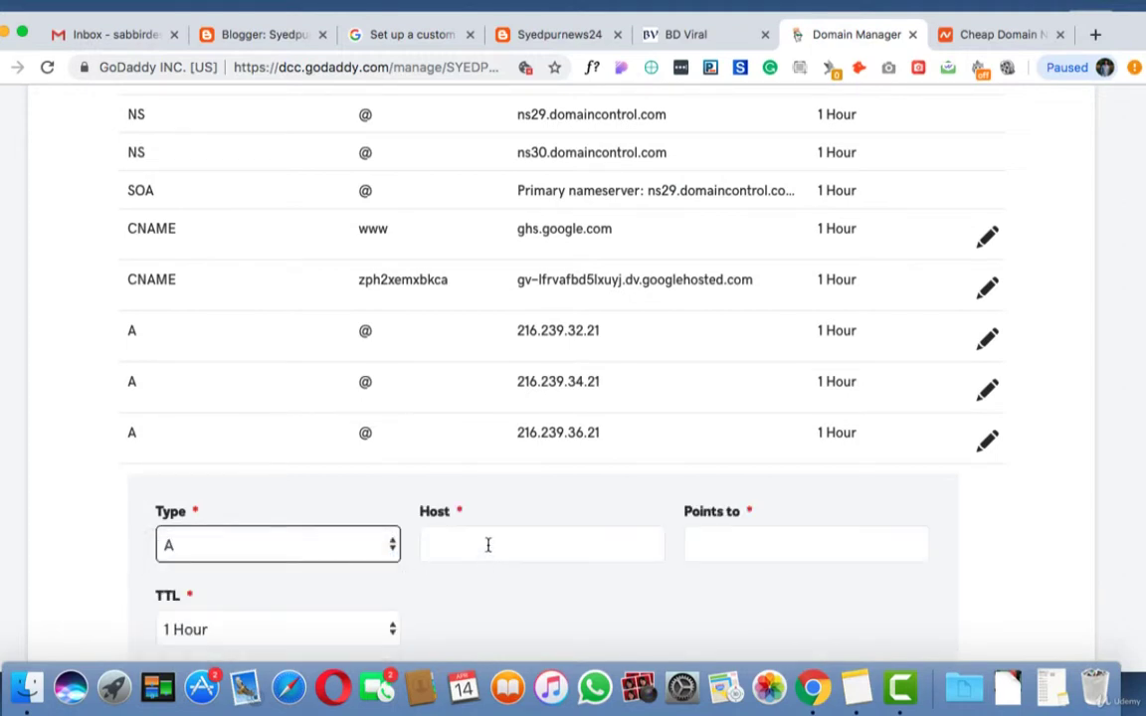
pyautogui.click(485, 545)
pyautogui.write('@')
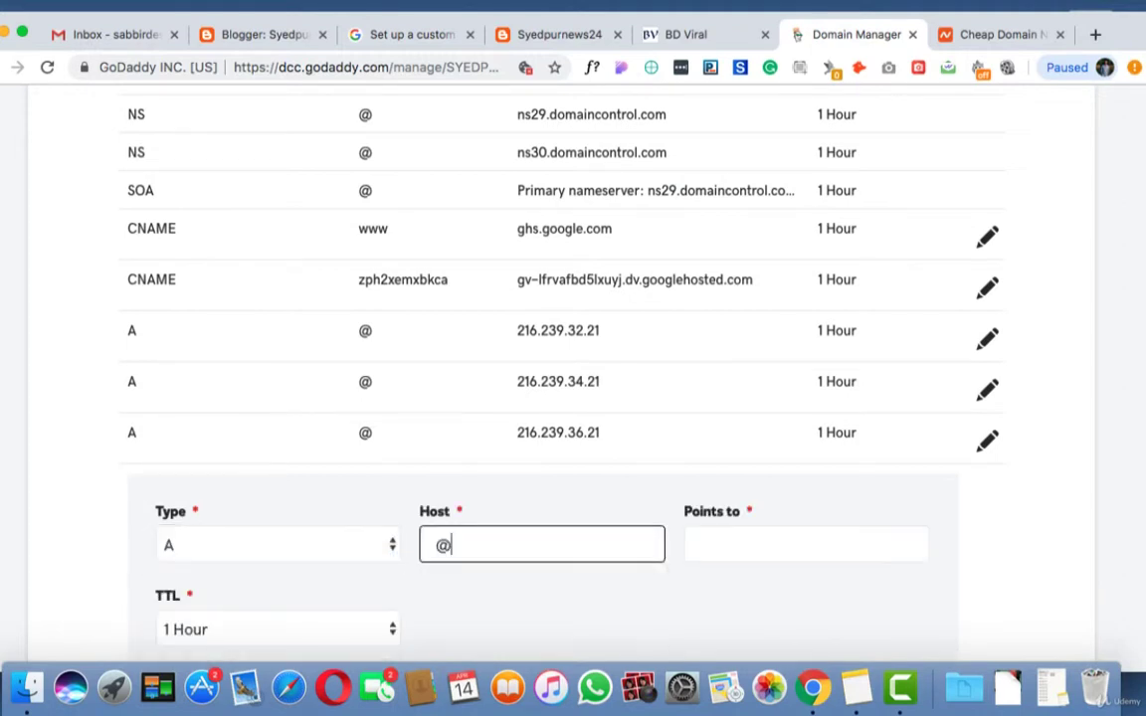
# Paste 216.239.38.21 as the fourth A record's Points to value and save the record.
pyautogui.click(748, 551)
pyautogui.press('super+v')
pyautogui.click(1080, 537)
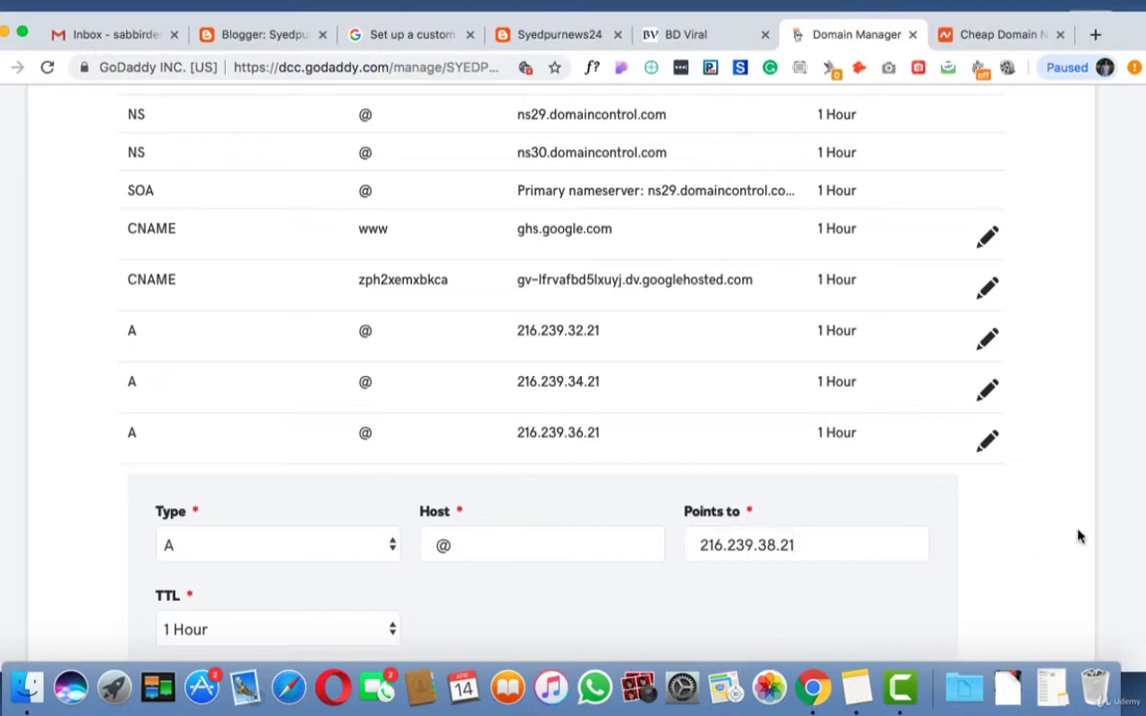
pyautogui.scroll(-5, 1079, 538)
pyautogui.click(794, 542)
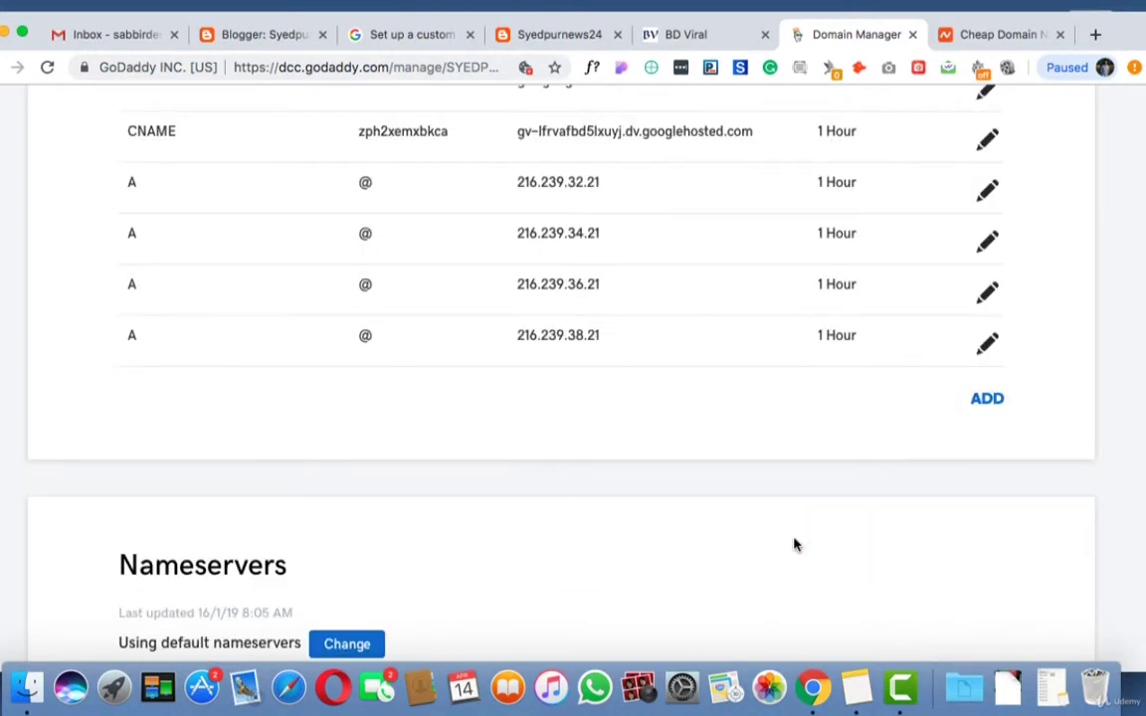
pyautogui.click(267, 44)
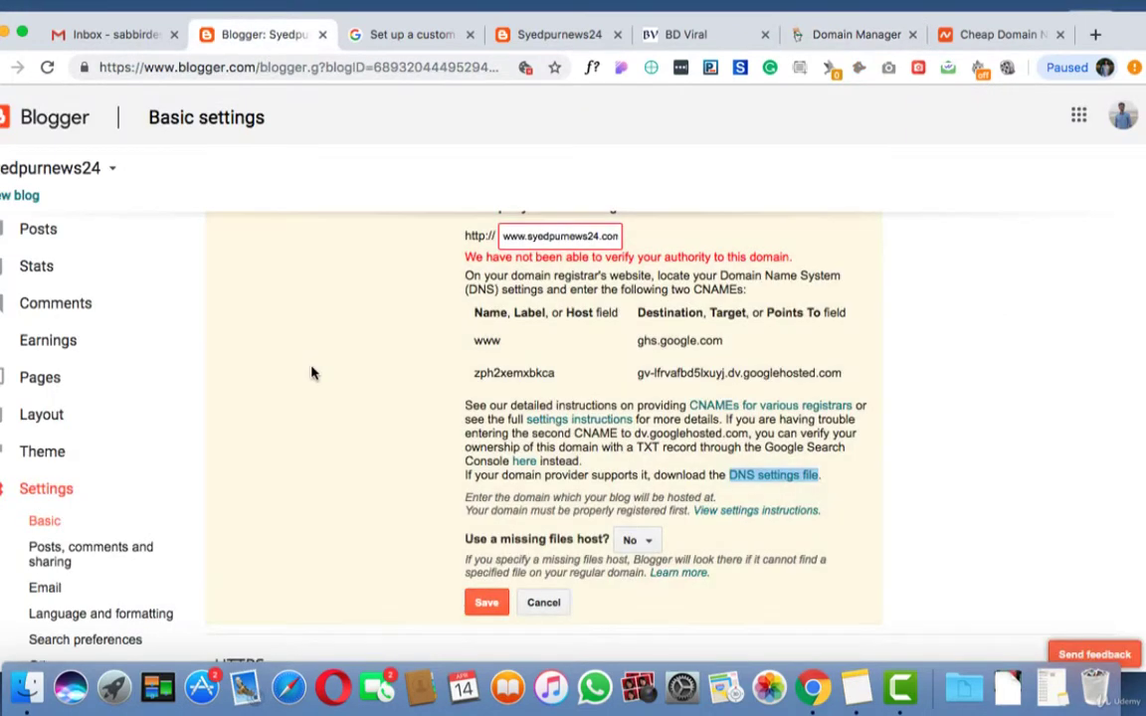
pyautogui.scroll(-4, 312, 373)
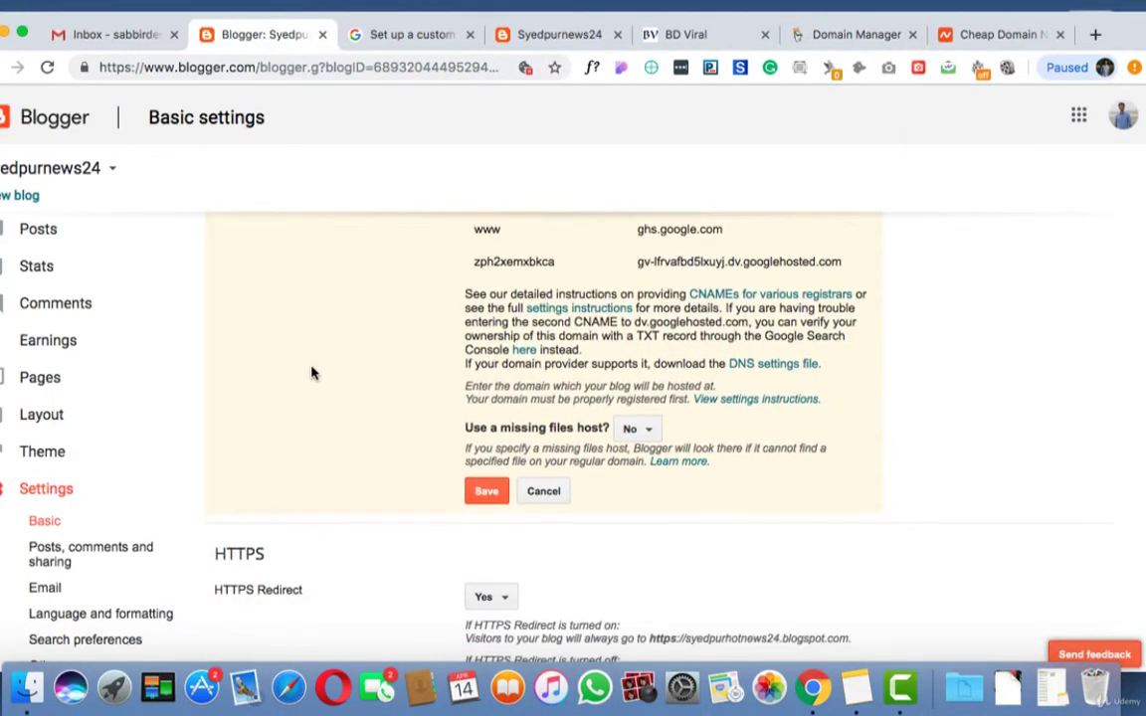
pyautogui.click(482, 497)
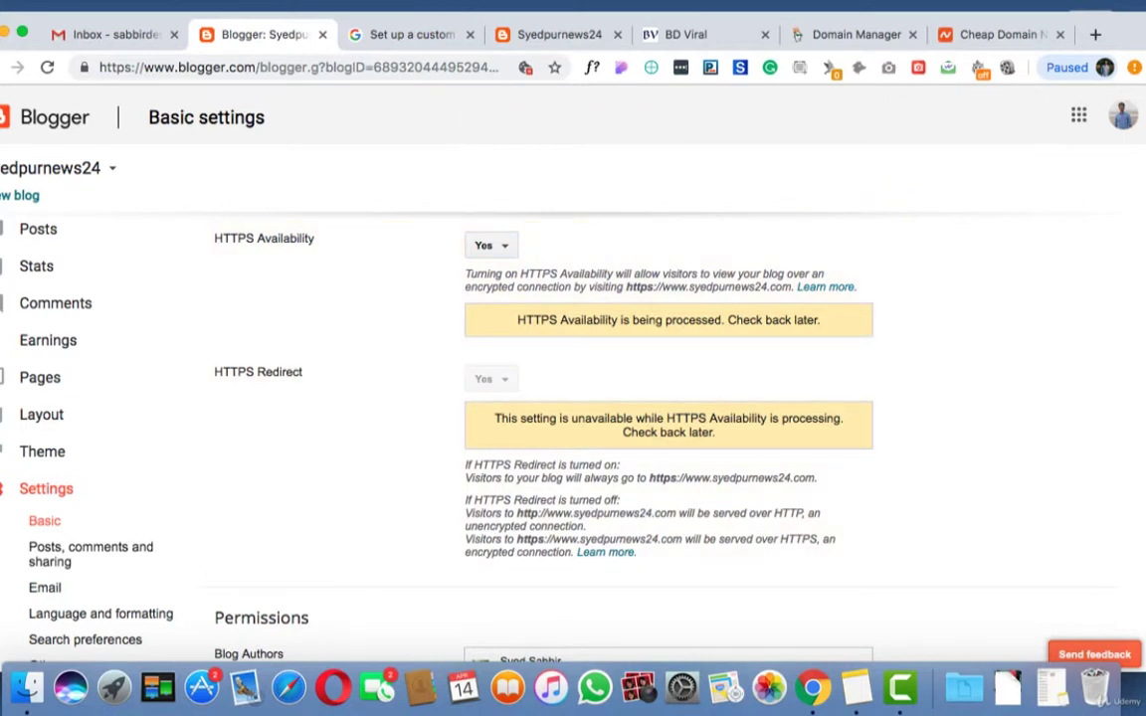
pyautogui.scroll(5, 1031, 380)
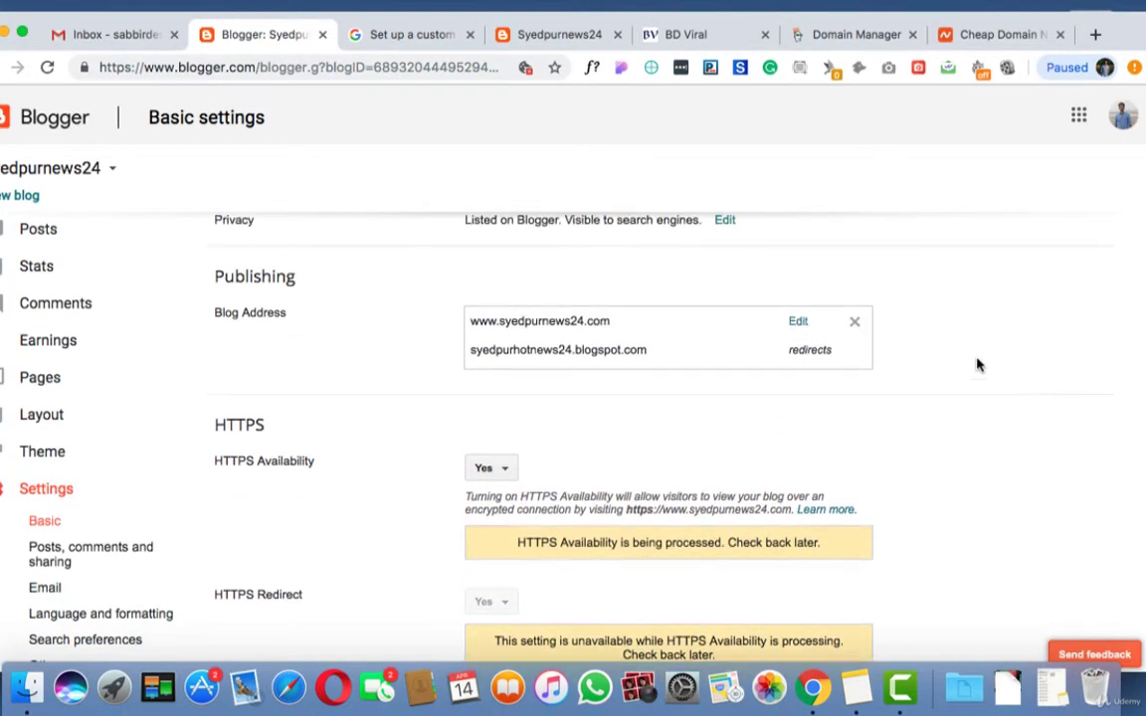
pyautogui.click(798, 322)
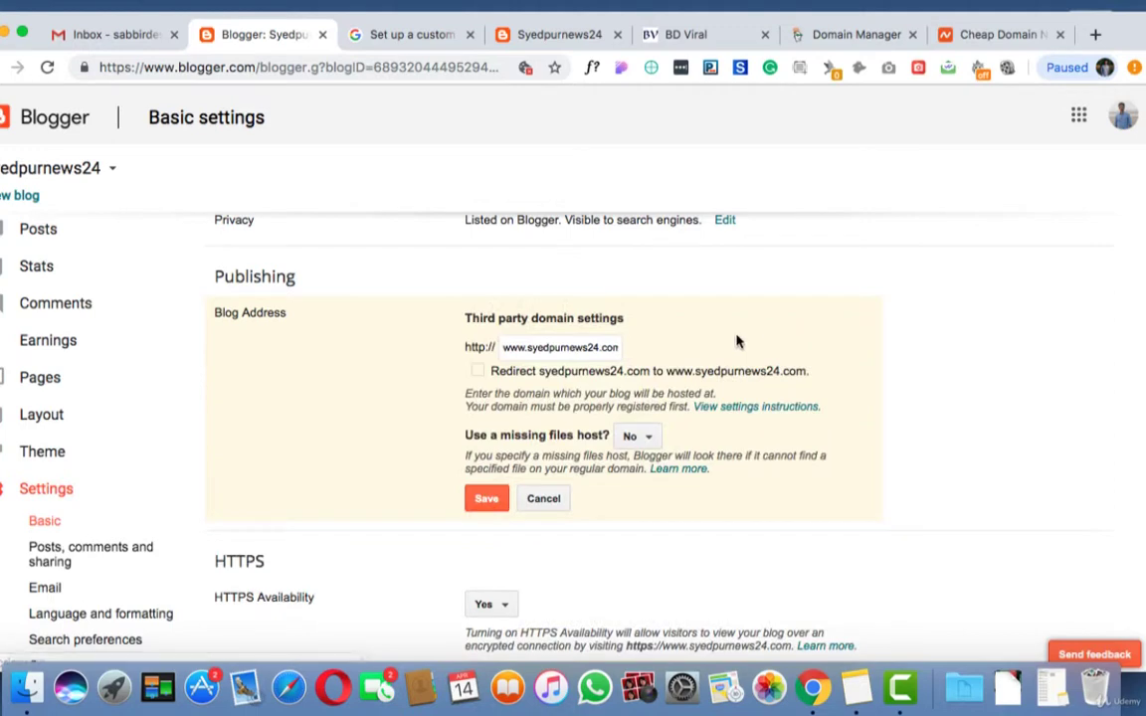
pyautogui.click(476, 373)
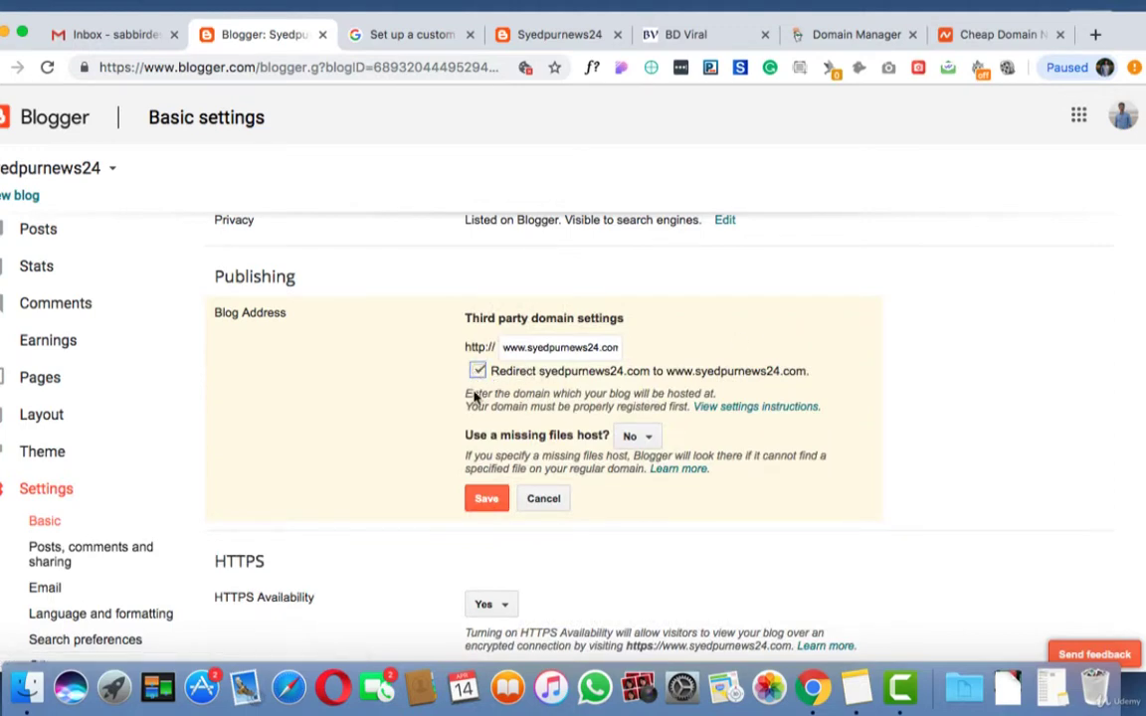
pyautogui.click(482, 502)
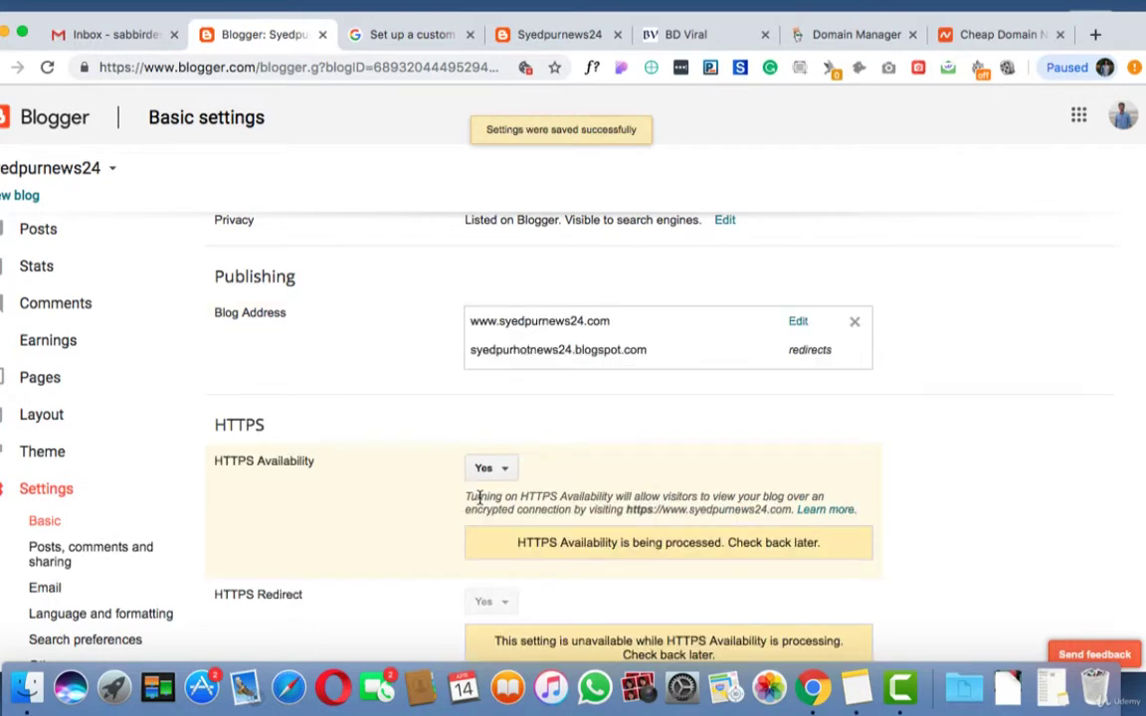
# Open the live blog from Blogger to check the custom domain.
pyautogui.click(22, 197)
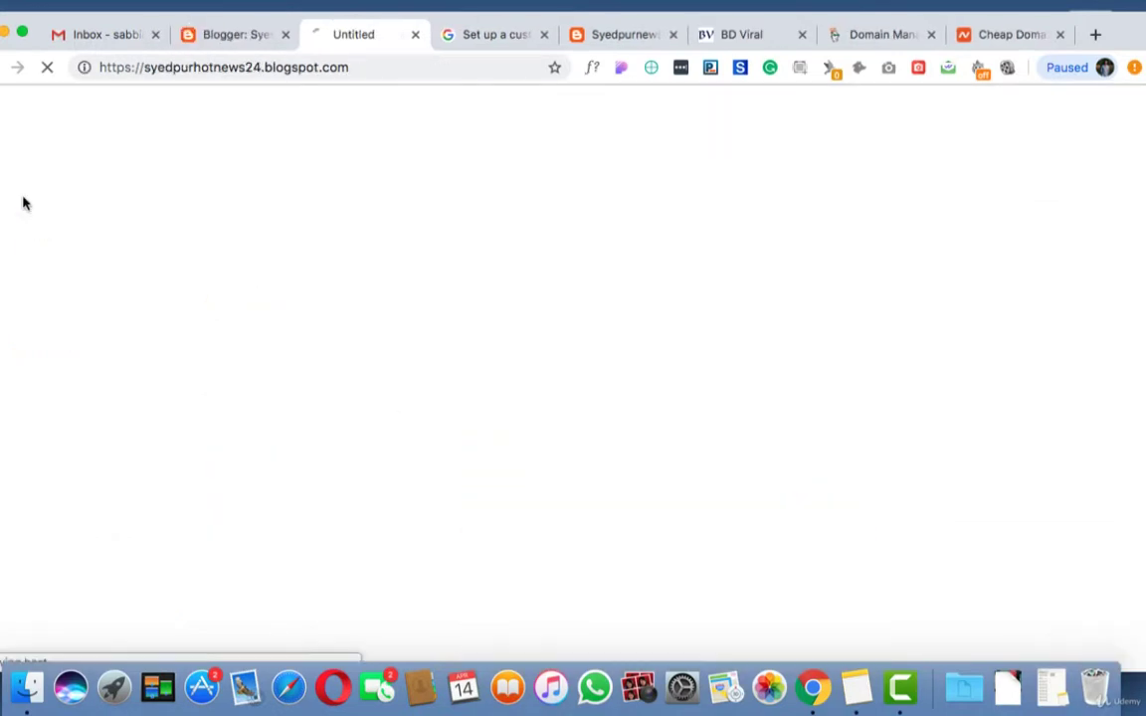